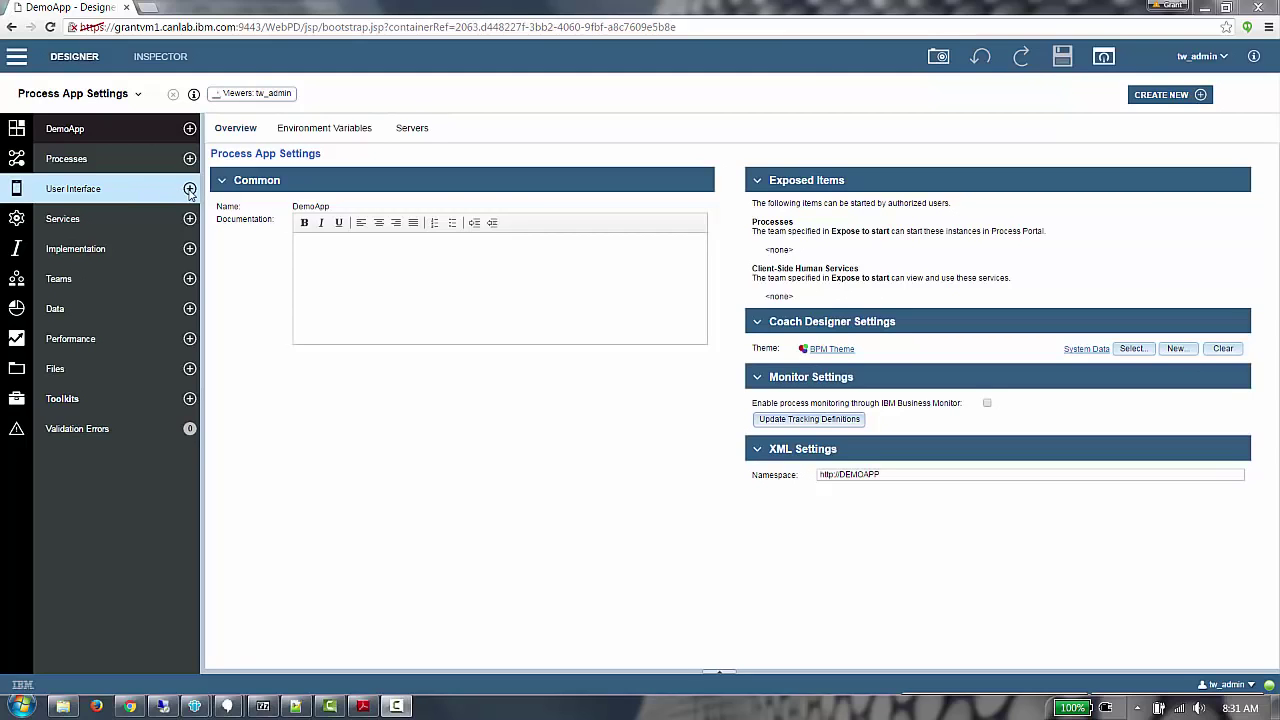
# Step: Create a new client-side human service named TravelRequest
pyautogui.click(190, 191)
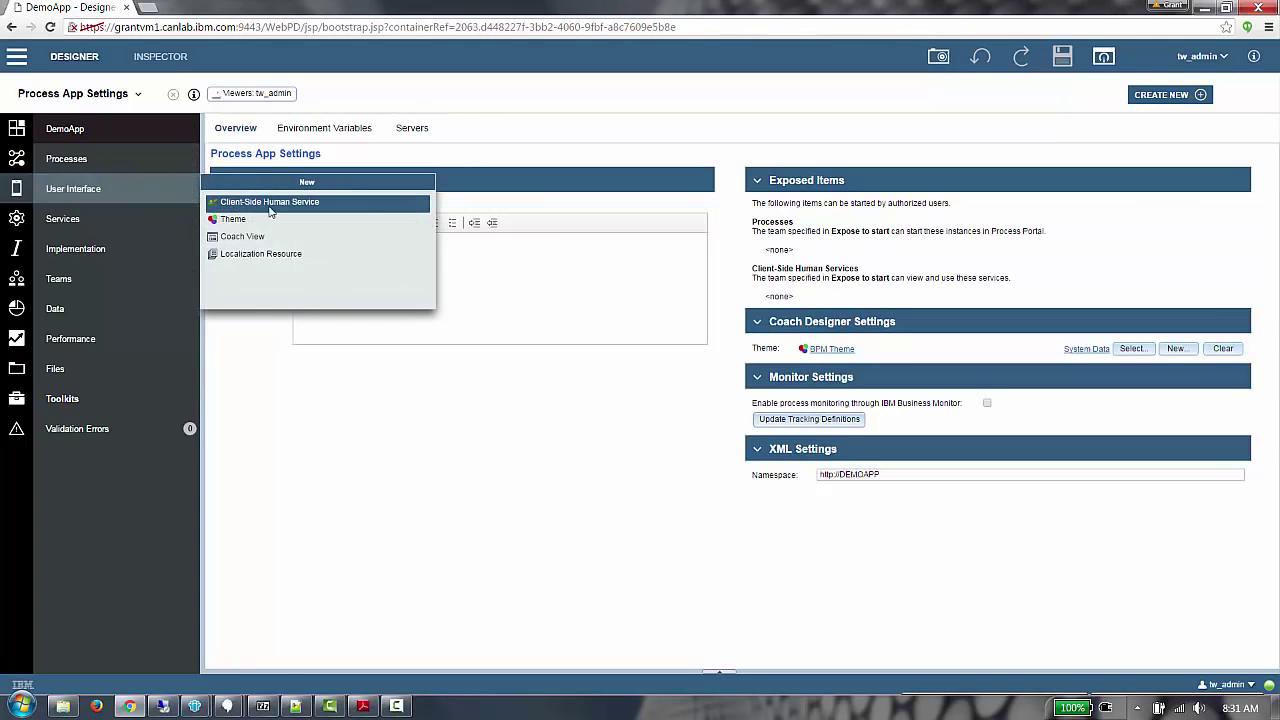
pyautogui.click(393, 225)
pyautogui.write('Travel')
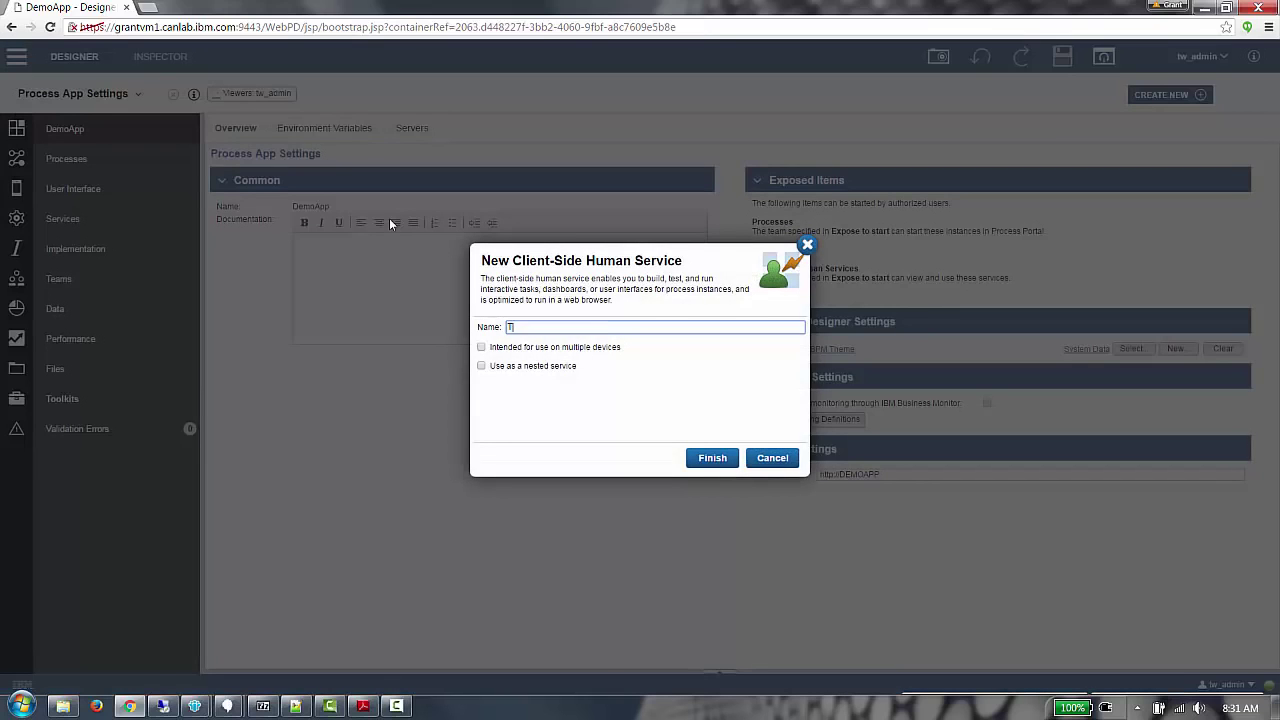
pyautogui.write('Request')
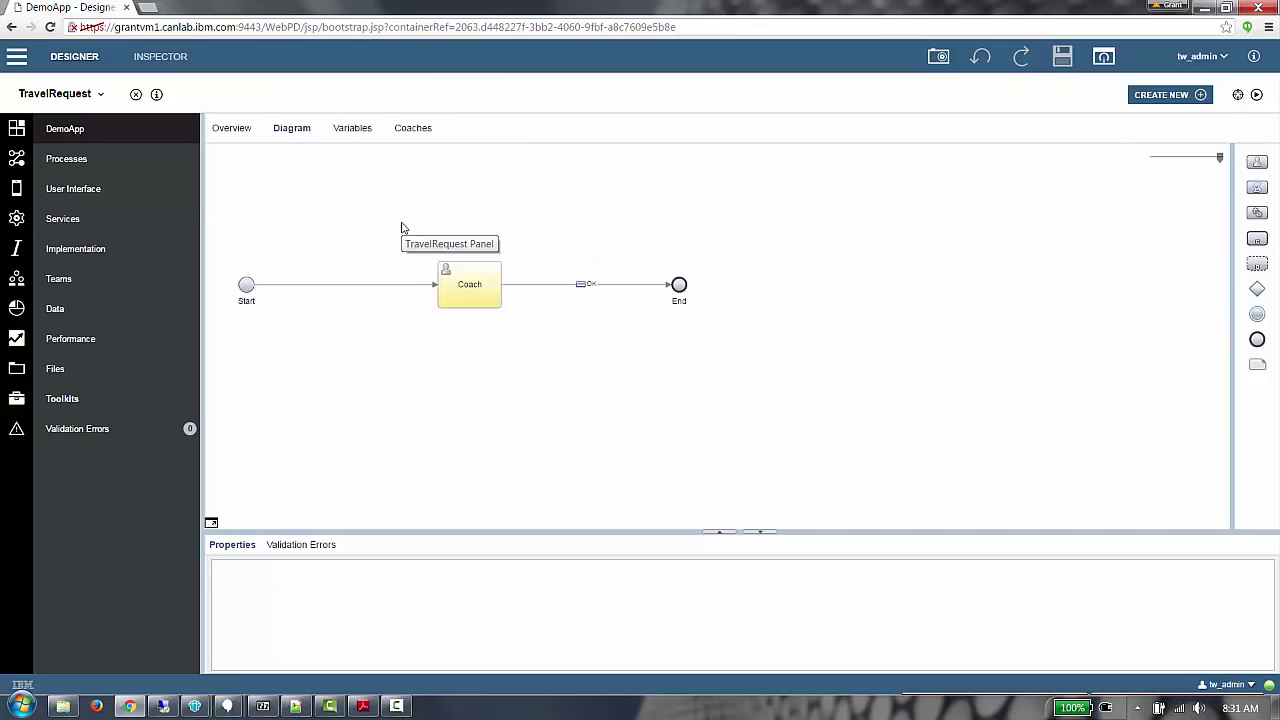
# Step: Add a private variable travelRequest of business object type TravelRequest
pyautogui.click(356, 138)
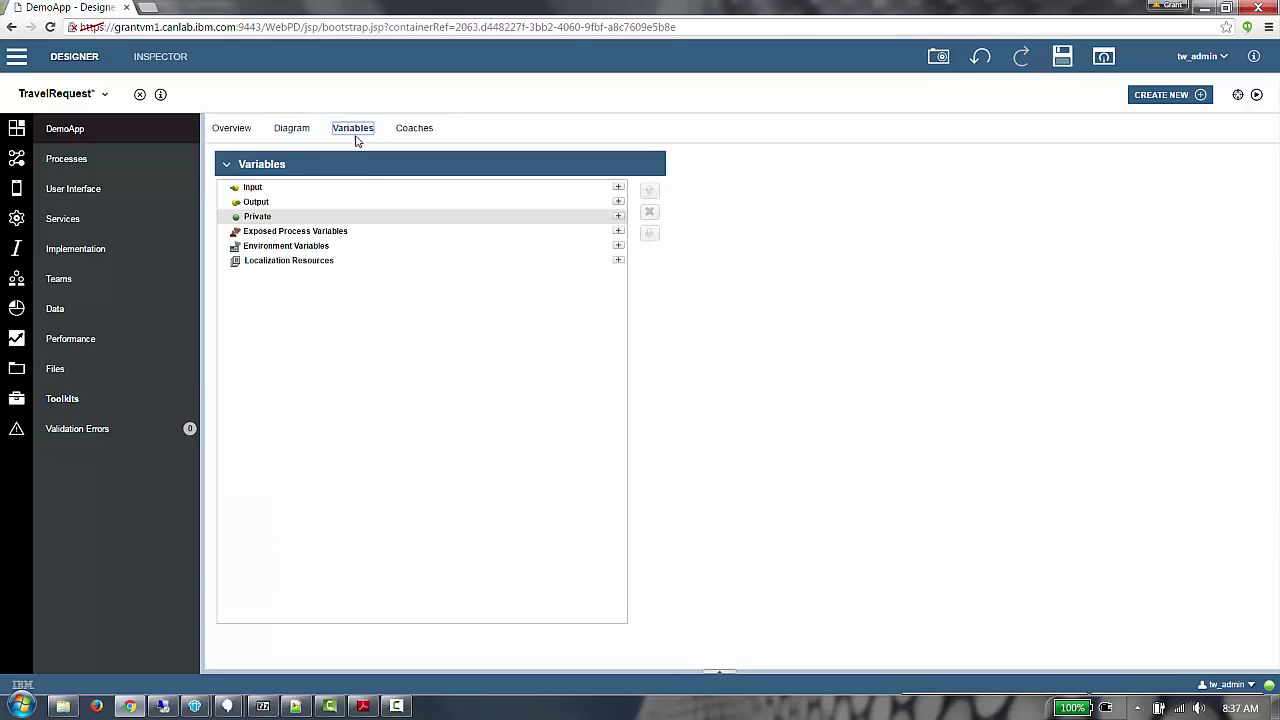
pyautogui.click(618, 216)
pyautogui.write('t')
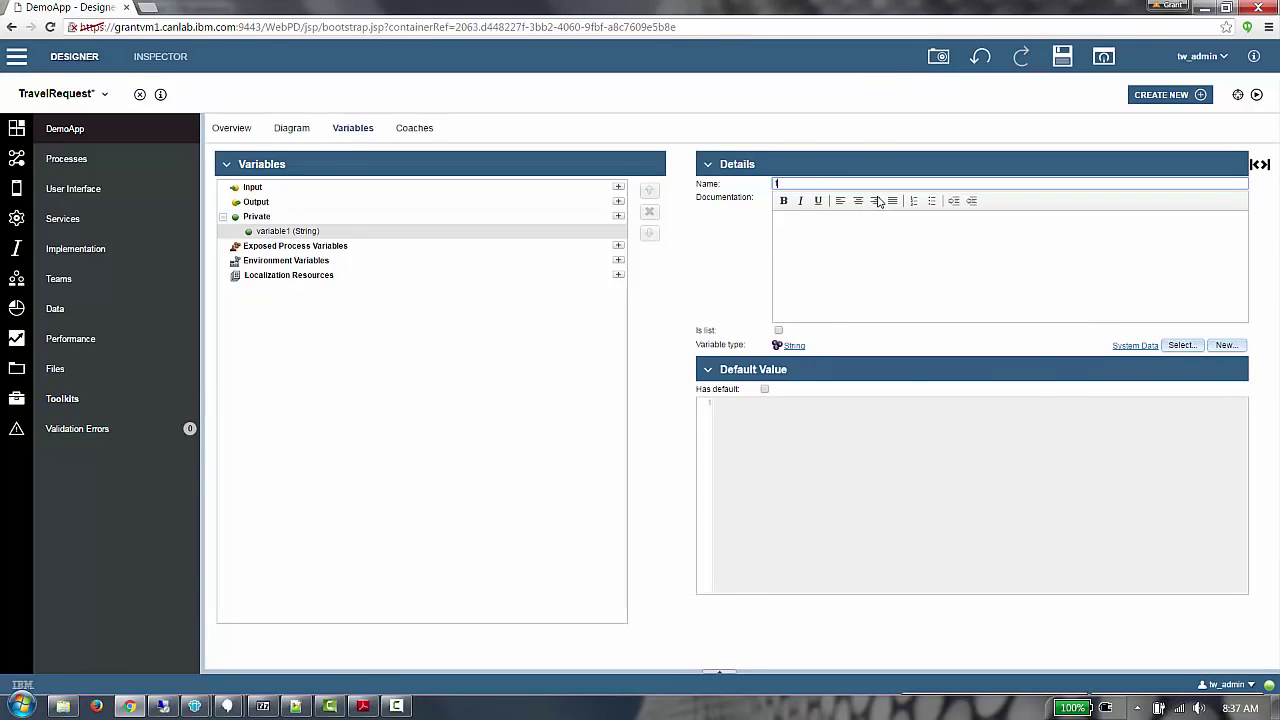
pyautogui.write('ravelRequest')
pyautogui.click(1170, 345)
pyautogui.write('tra')
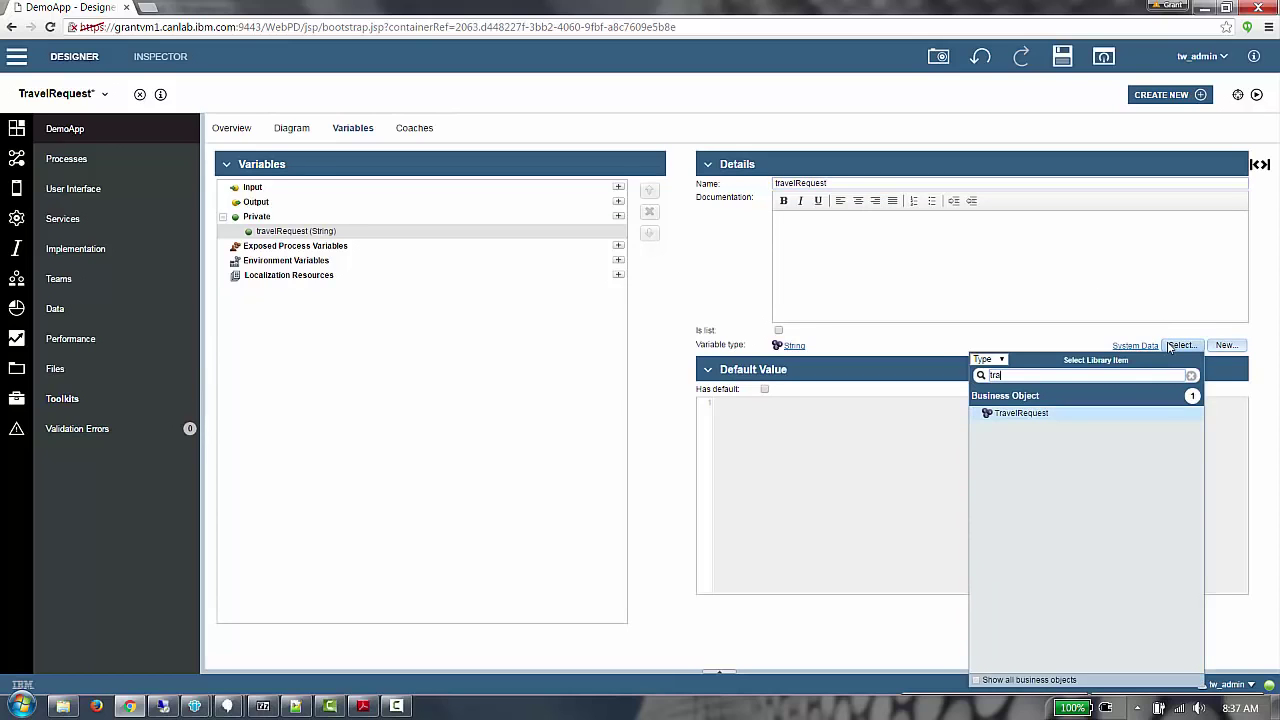
pyautogui.click(1011, 413)
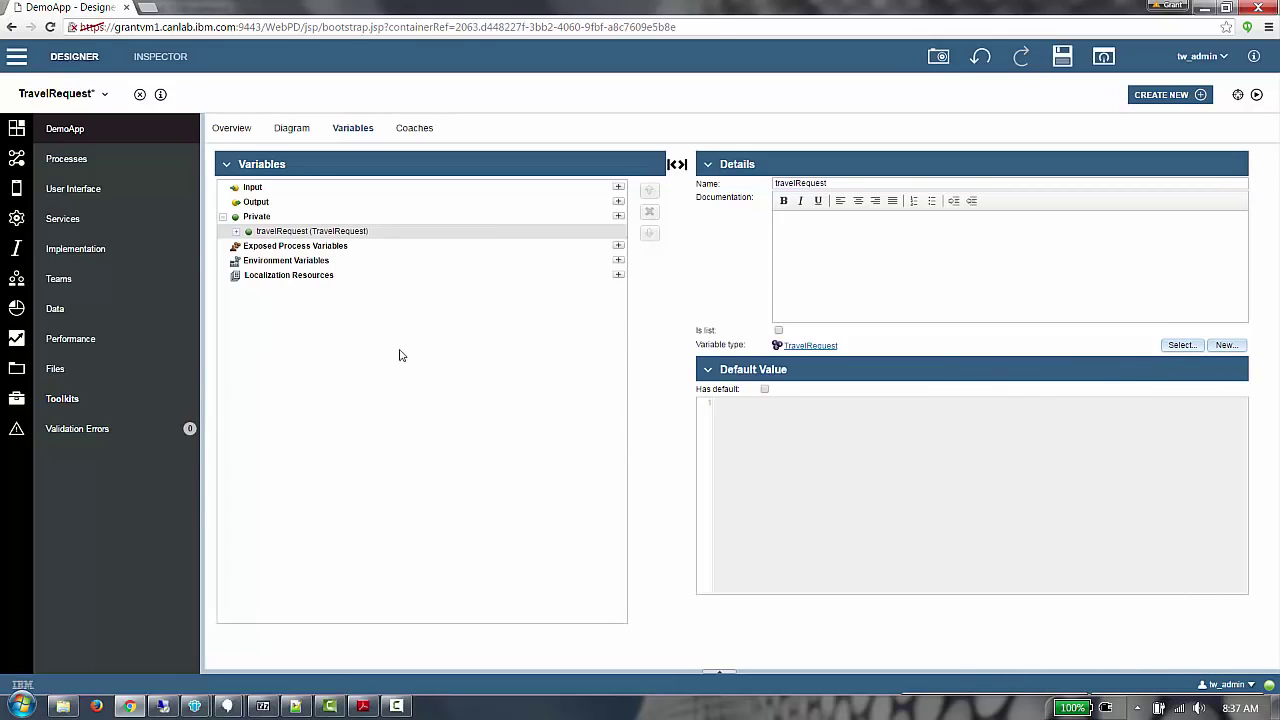
# Step: In the diagram, rename the Coach activity to GatherInfo, then show the Coaches list
pyautogui.click(293, 130)
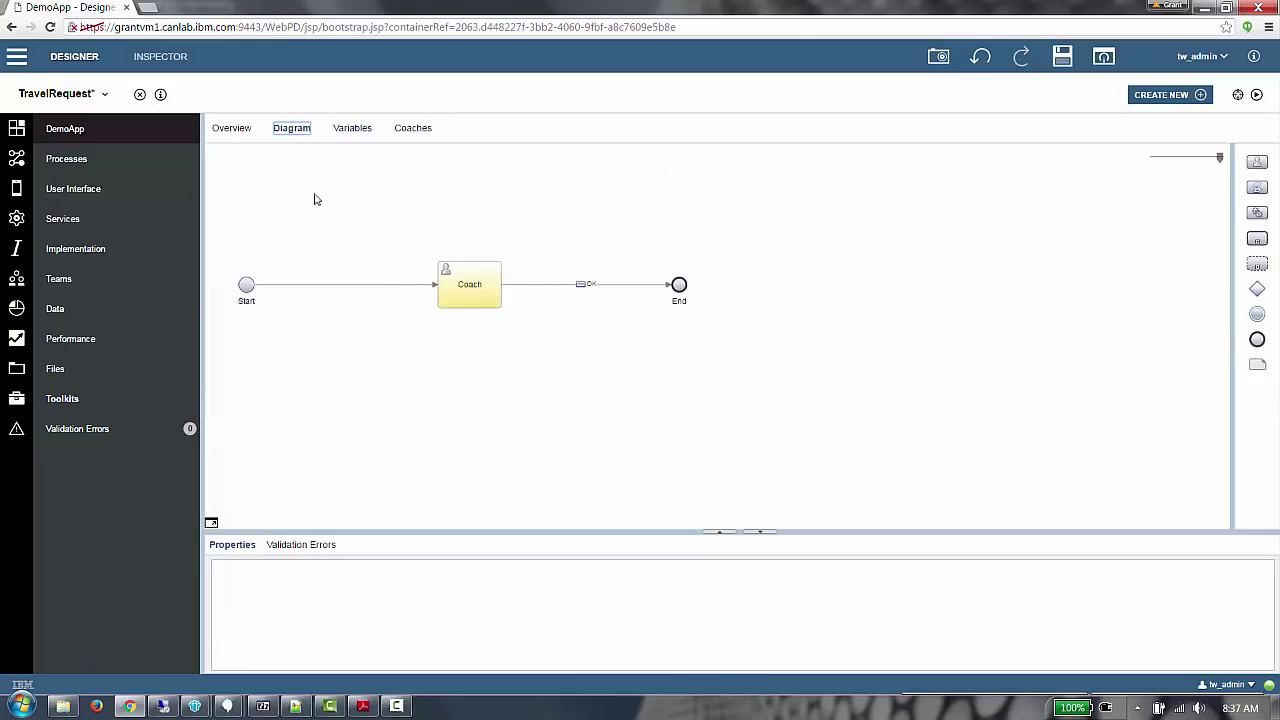
pyautogui.click(487, 289)
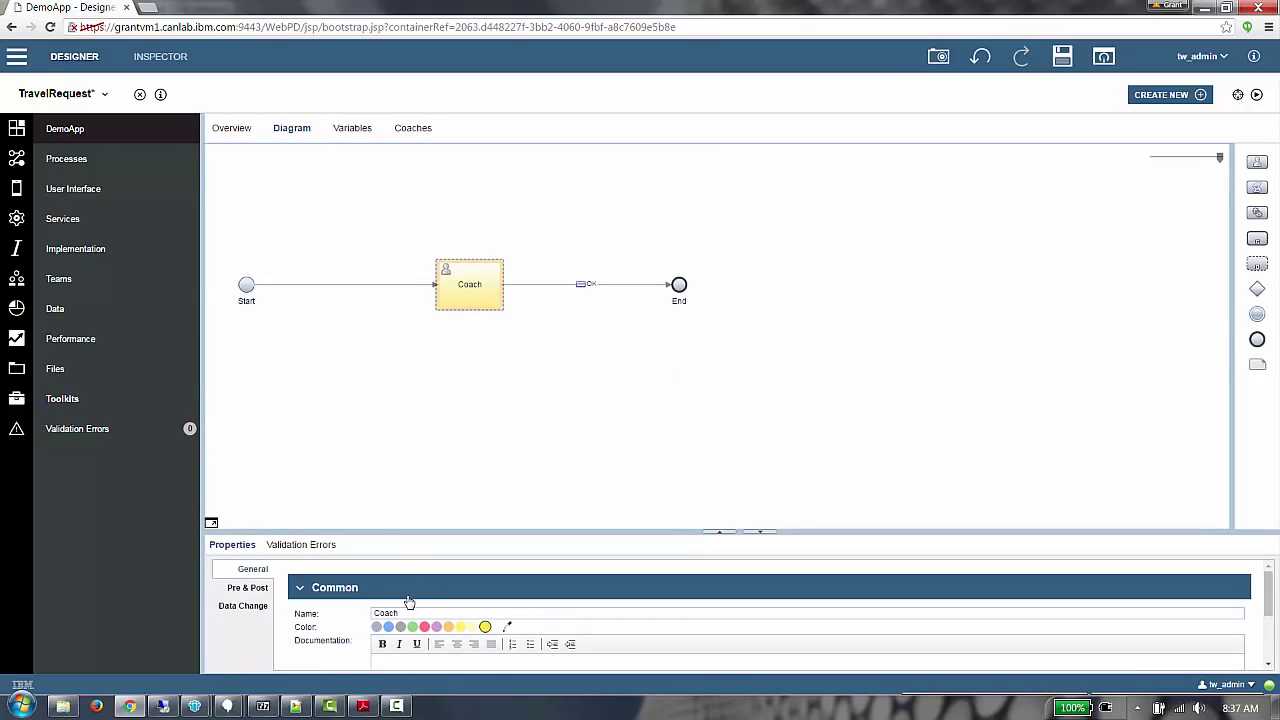
pyautogui.moveTo(406, 612); pyautogui.dragTo(350, 621)
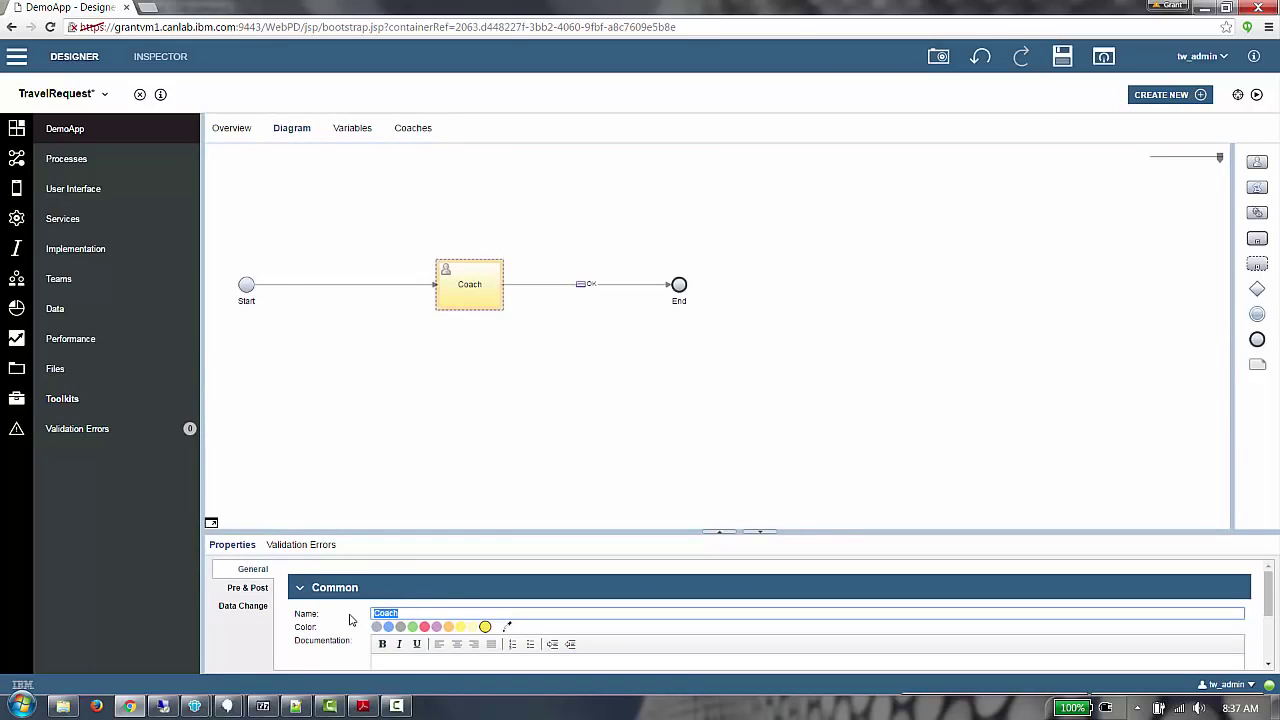
pyautogui.write('GatherInfo')
pyautogui.click(414, 130)
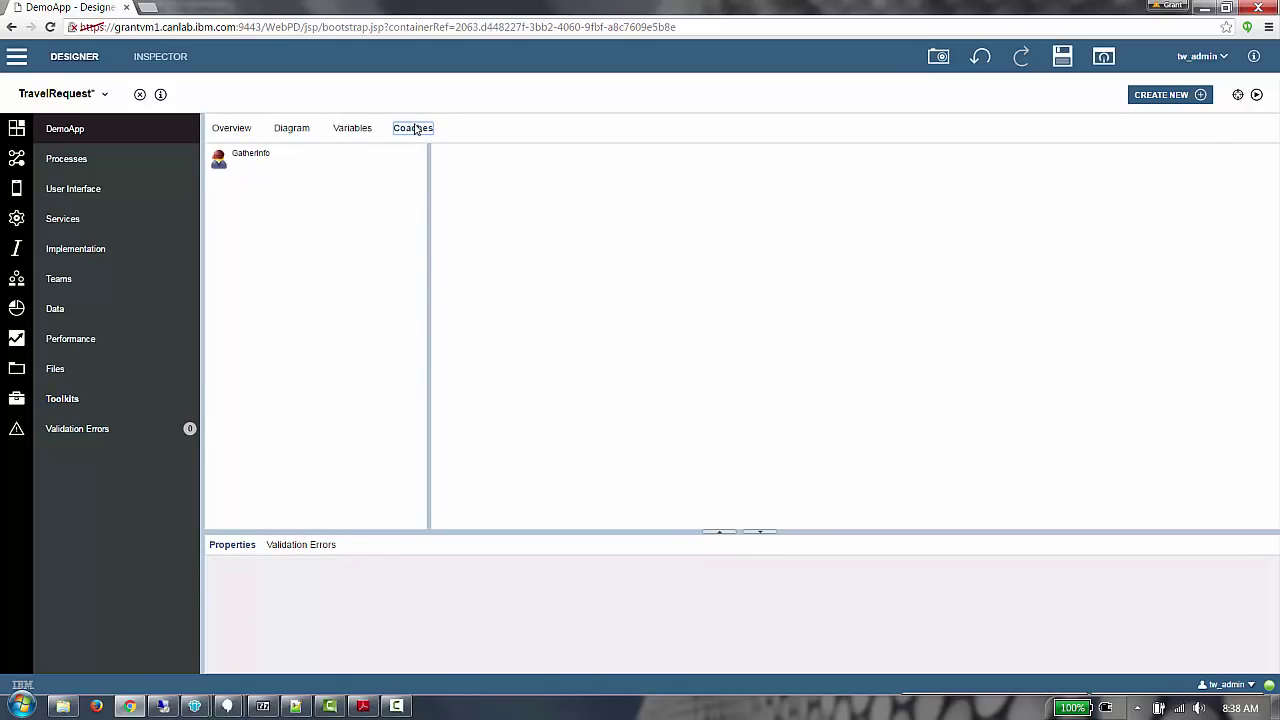
# Step: Open the GatherInfo coach and start it from the Header Footer grid layout
pyautogui.click(253, 162)
pyautogui.click(253, 162)
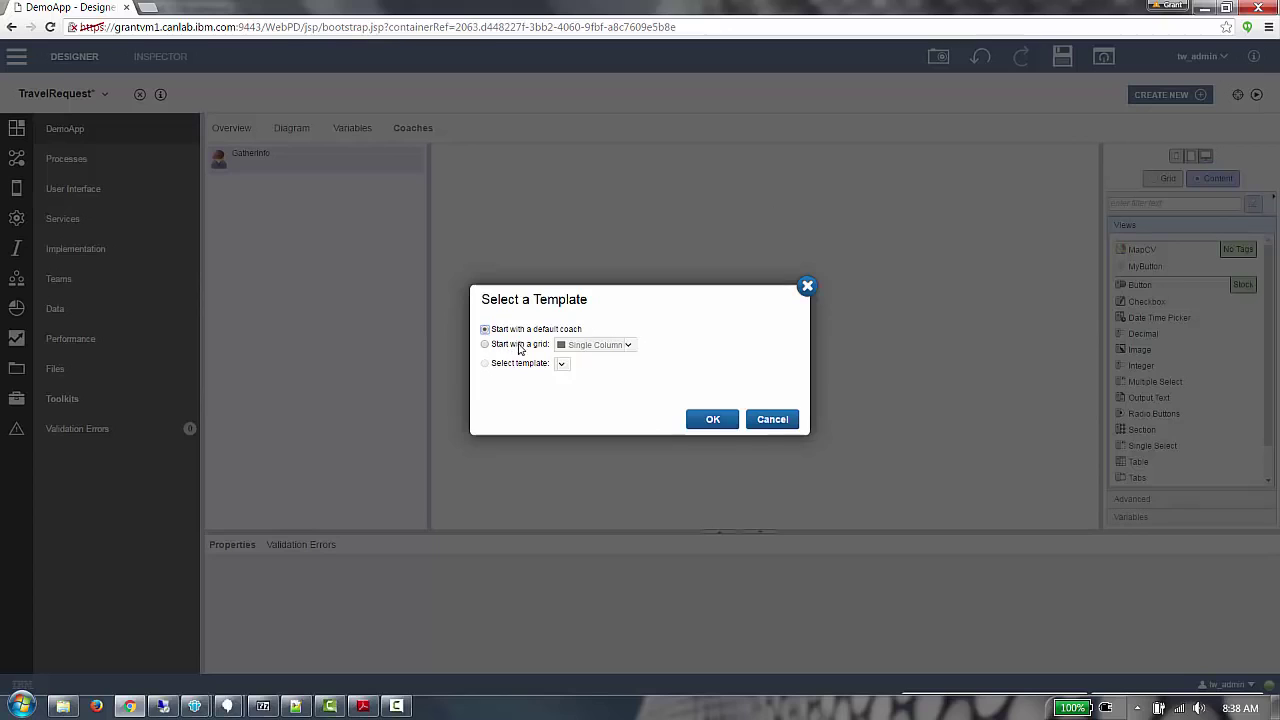
pyautogui.click(525, 345)
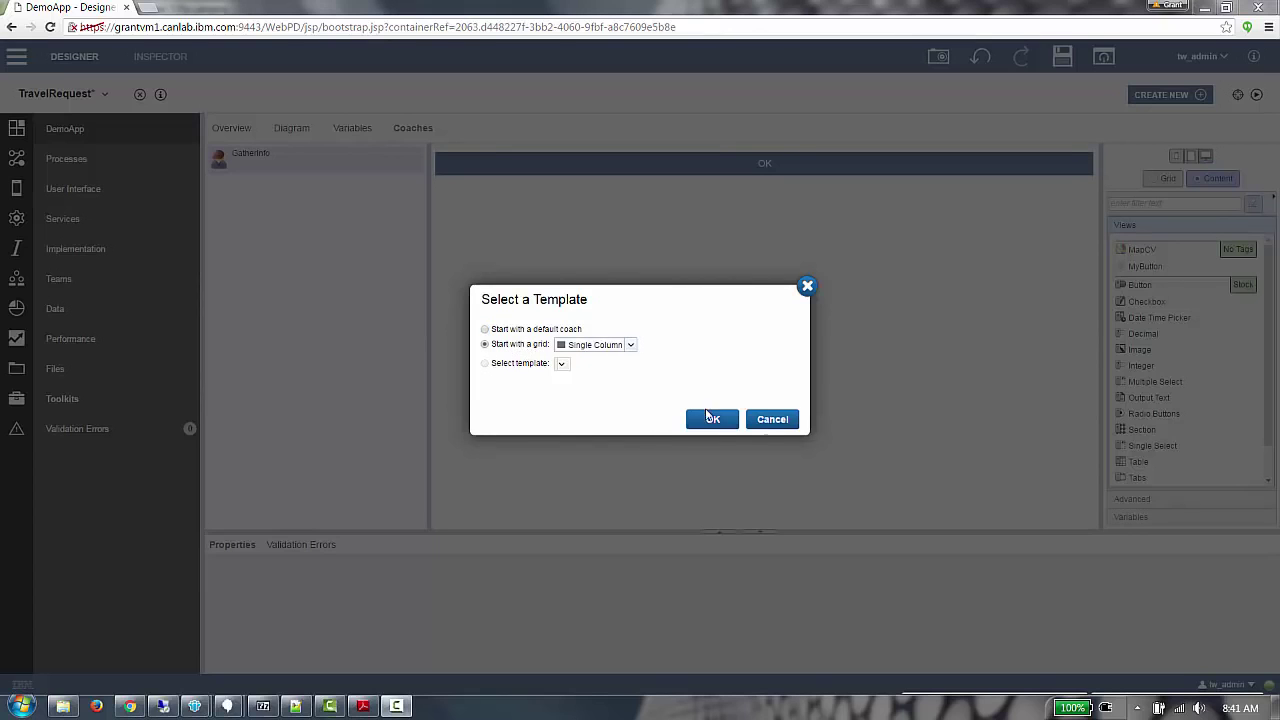
pyautogui.click(620, 347)
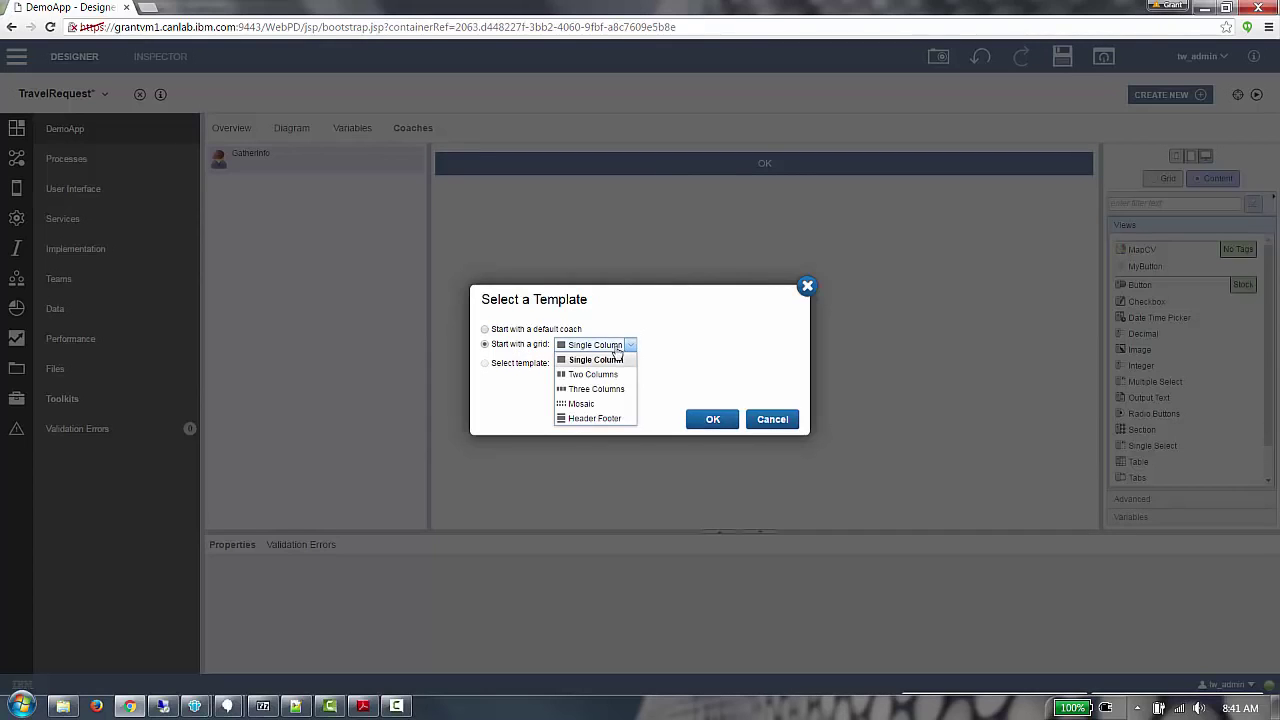
pyautogui.click(583, 419)
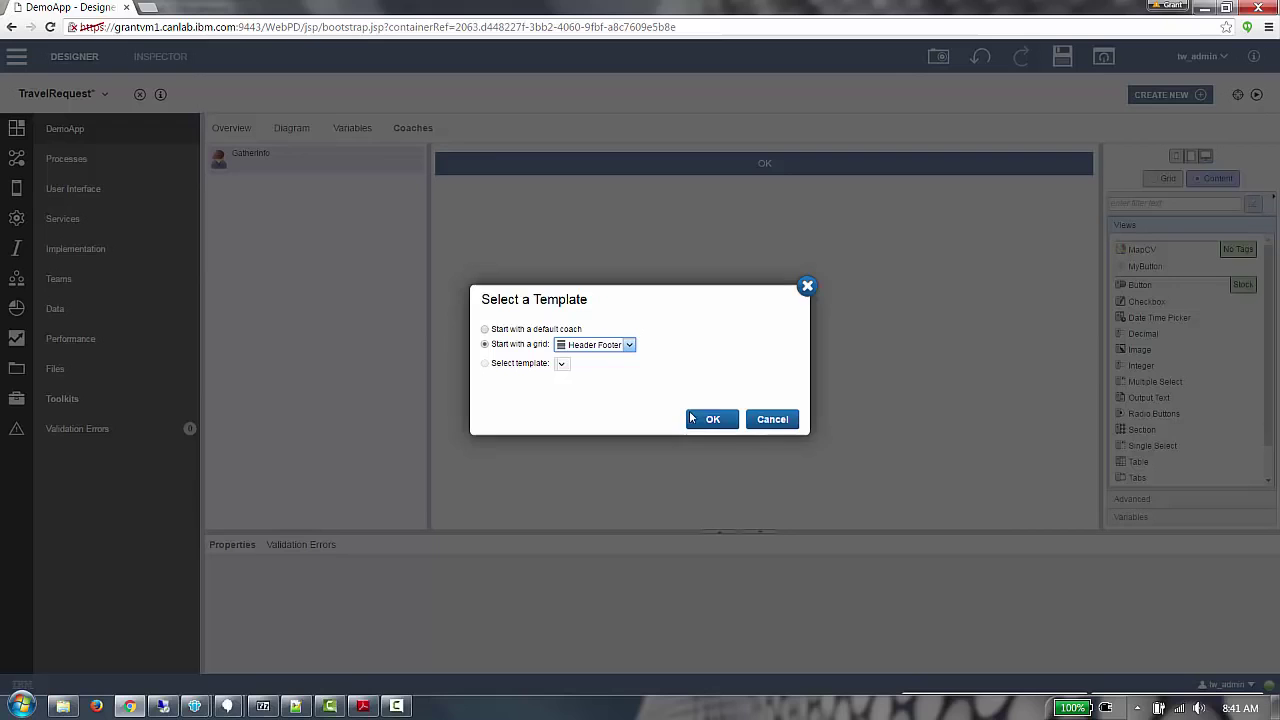
pyautogui.click(710, 420)
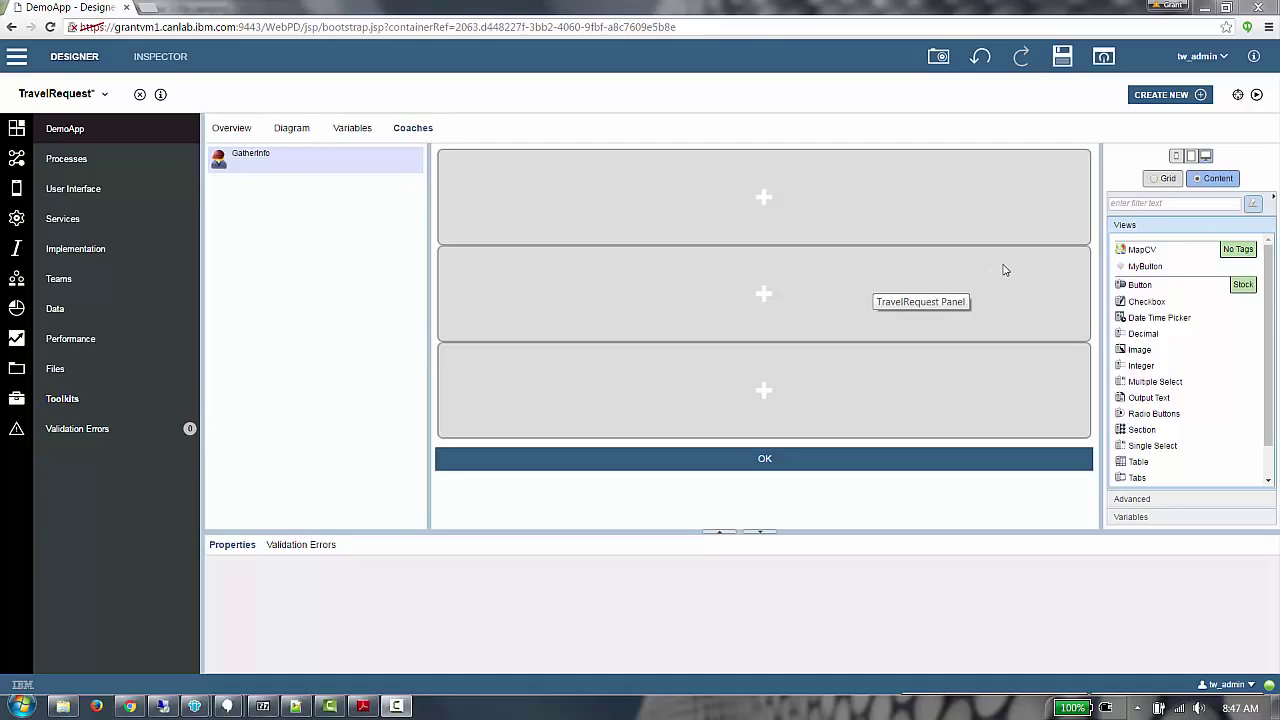
pyautogui.click(1138, 205)
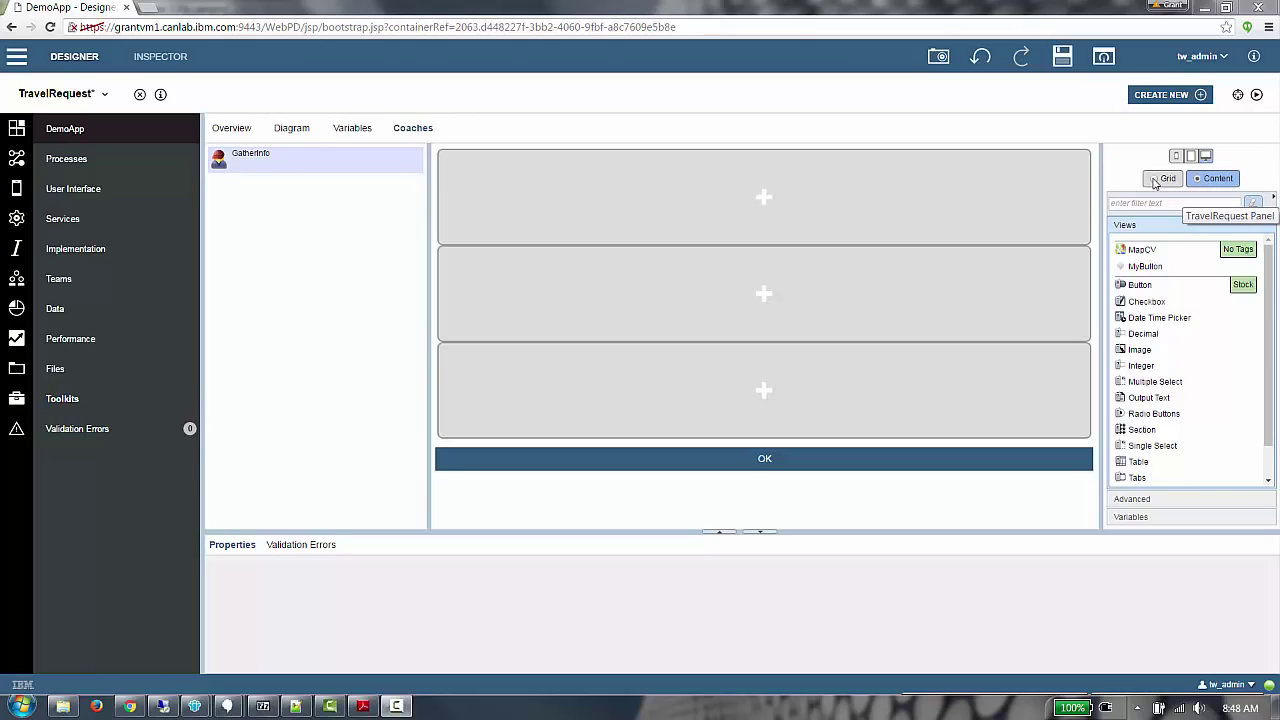
# Step: In Grid mode, add two cells to the top row, giving three cells
pyautogui.click(1156, 181)
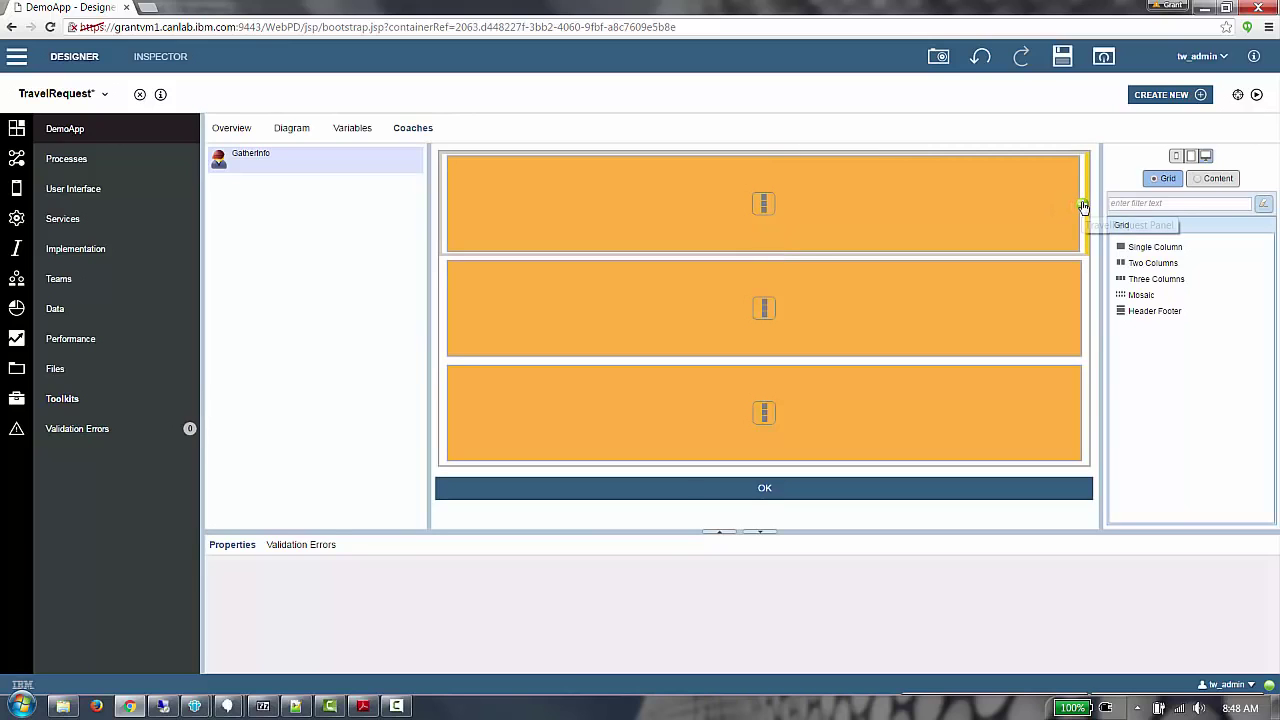
pyautogui.click(1083, 207)
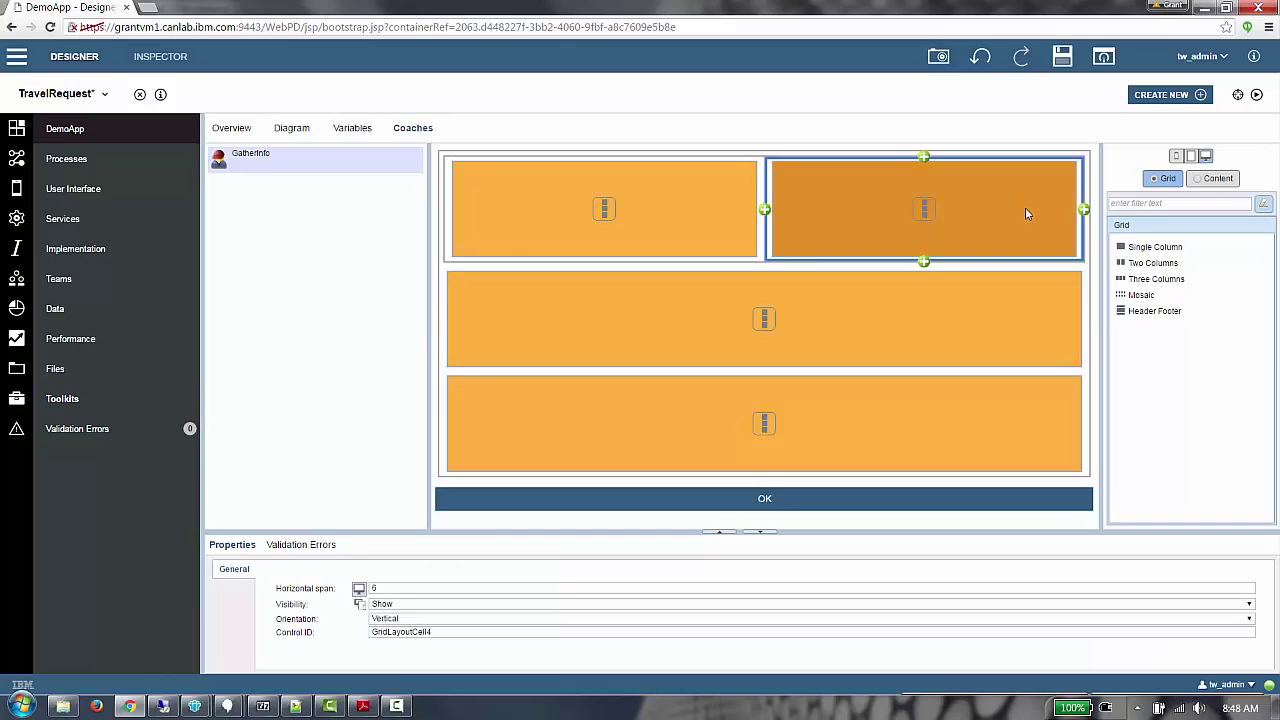
pyautogui.click(1083, 210)
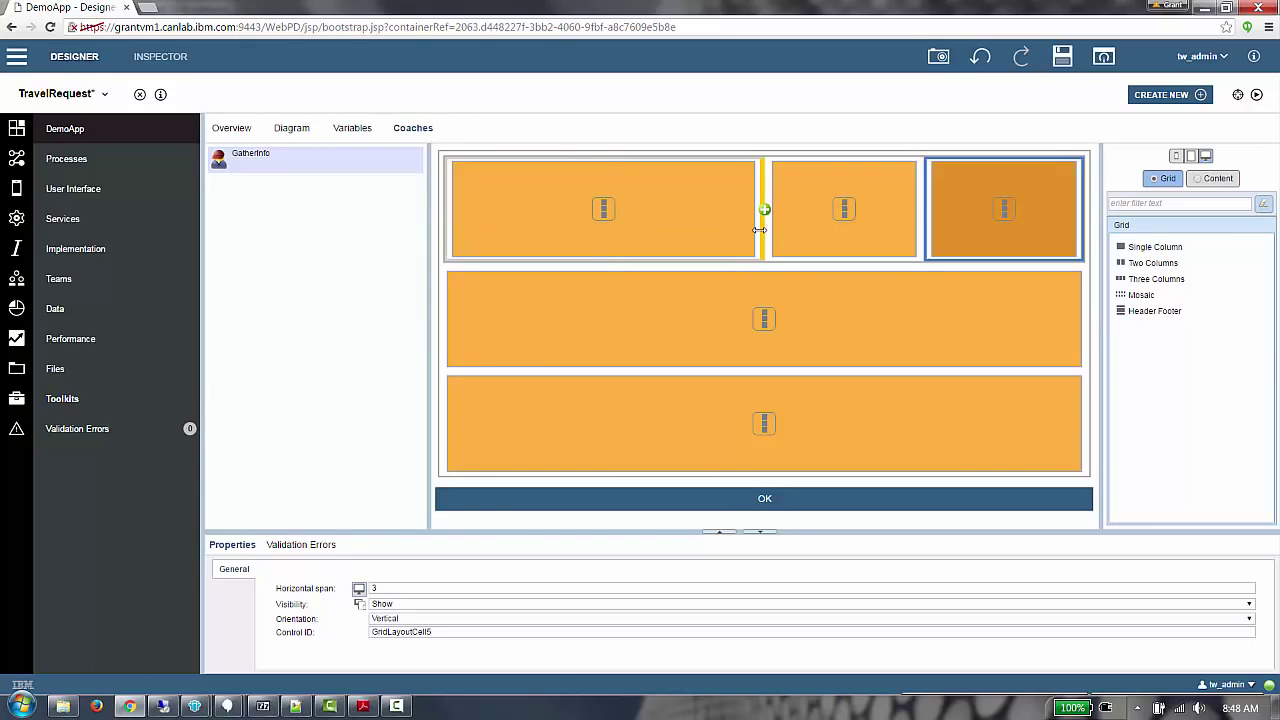
# Step: Drag the top-row column dividers left until each of the three cells spans 4
pyautogui.moveTo(760, 230); pyautogui.dragTo(723, 233)
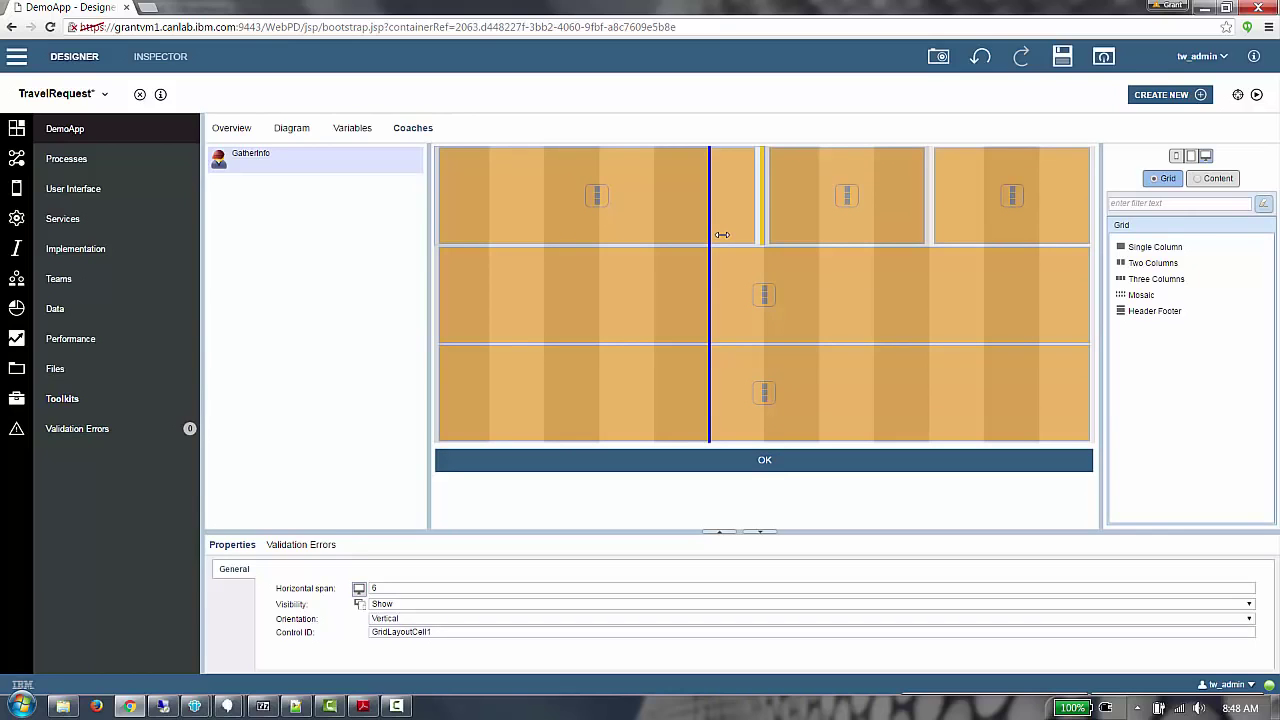
pyautogui.moveTo(721, 234); pyautogui.dragTo(676, 240)
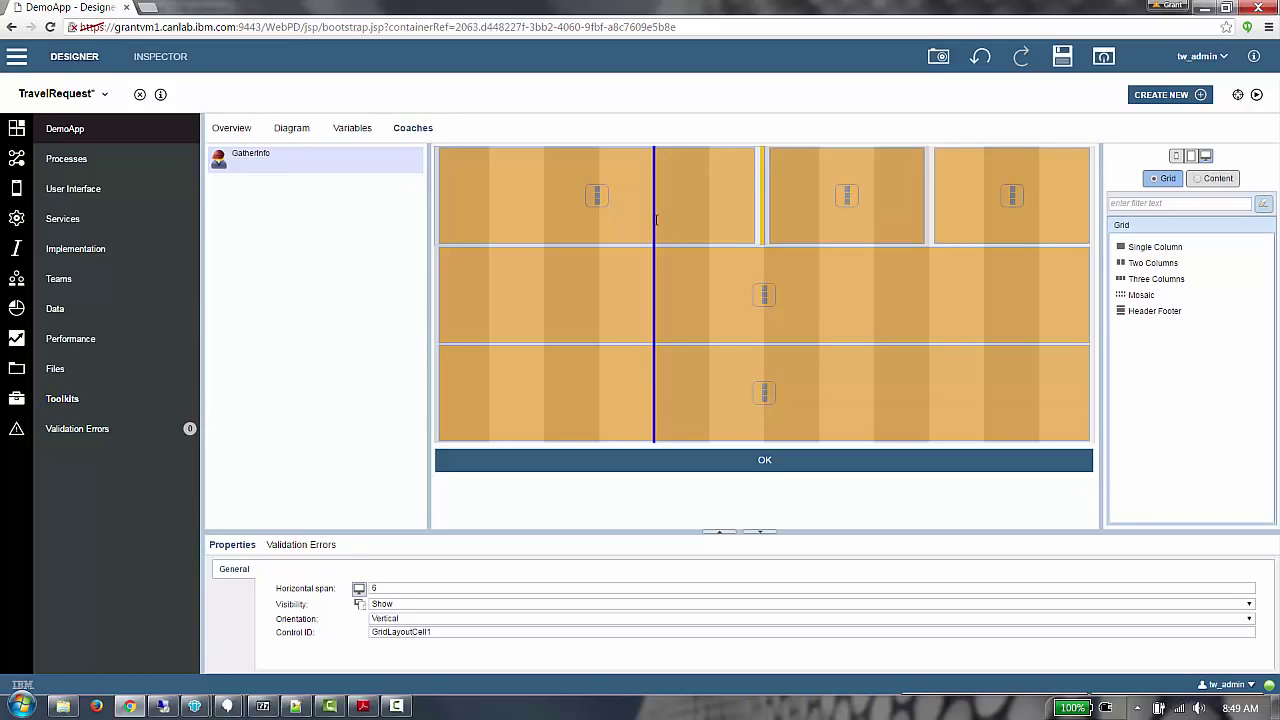
pyautogui.moveTo(656, 220); pyautogui.dragTo(656, 220)
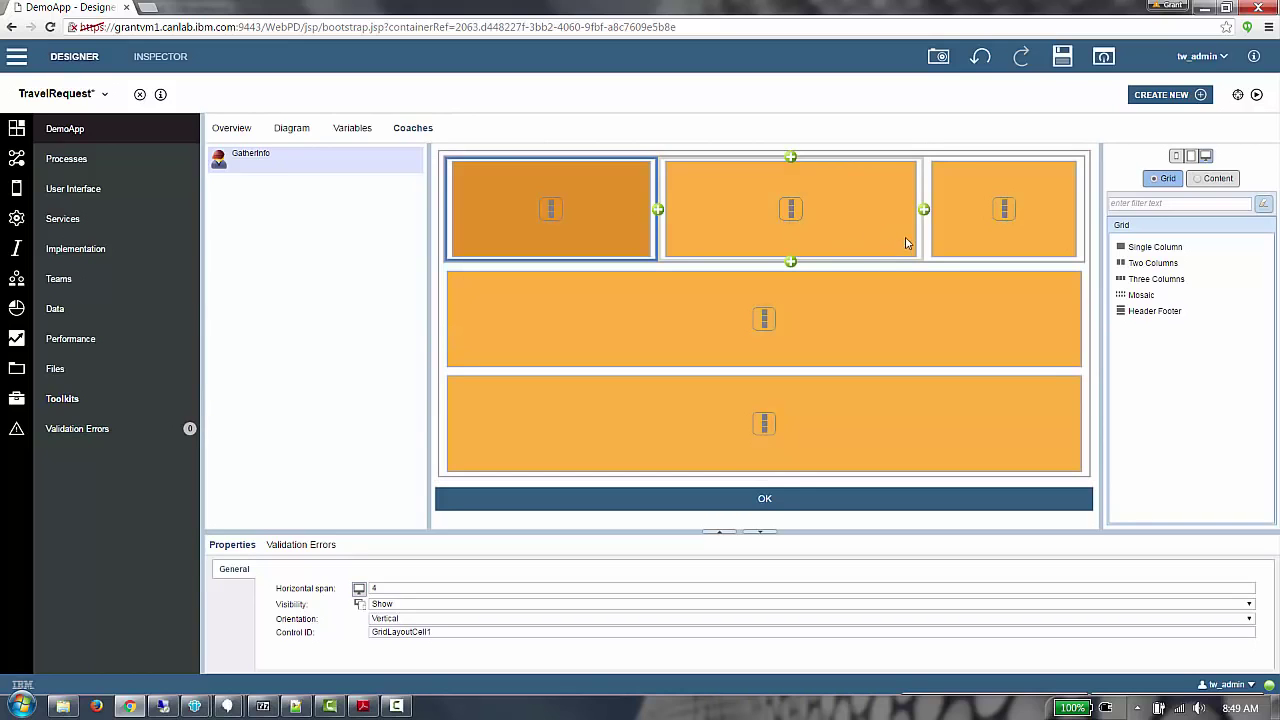
pyautogui.moveTo(919, 232); pyautogui.dragTo(891, 242)
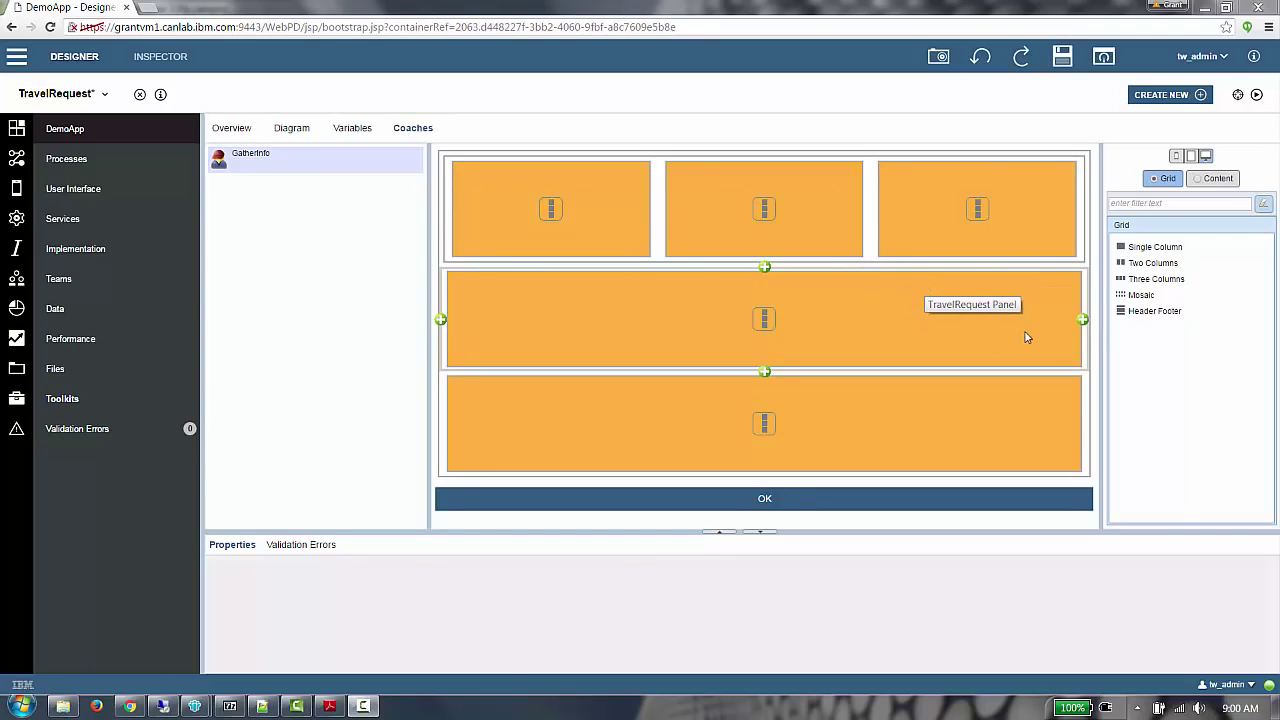
# Step: Add a second cell to the middle row so both cells span 6
pyautogui.click(1083, 322)
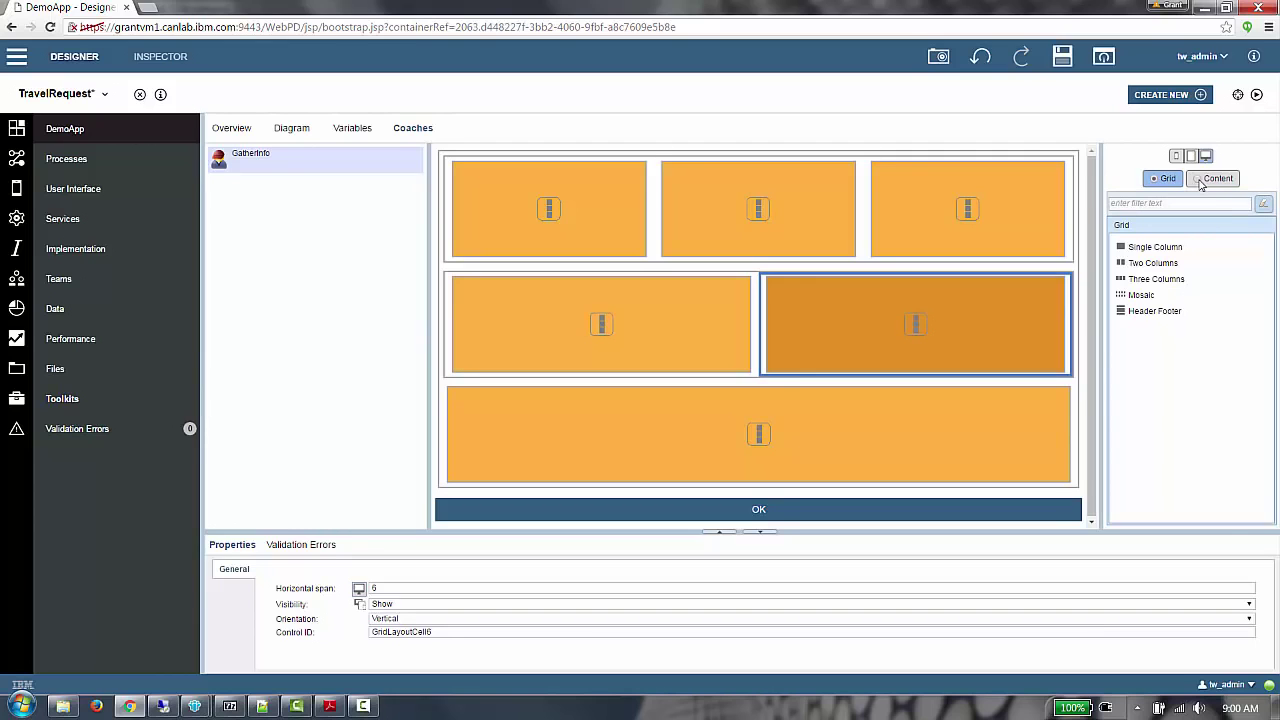
# Step: Drop the employee firstName, lastName and Employee Number fields into the top-row cells
pyautogui.click(1203, 181)
pyautogui.click(1152, 517)
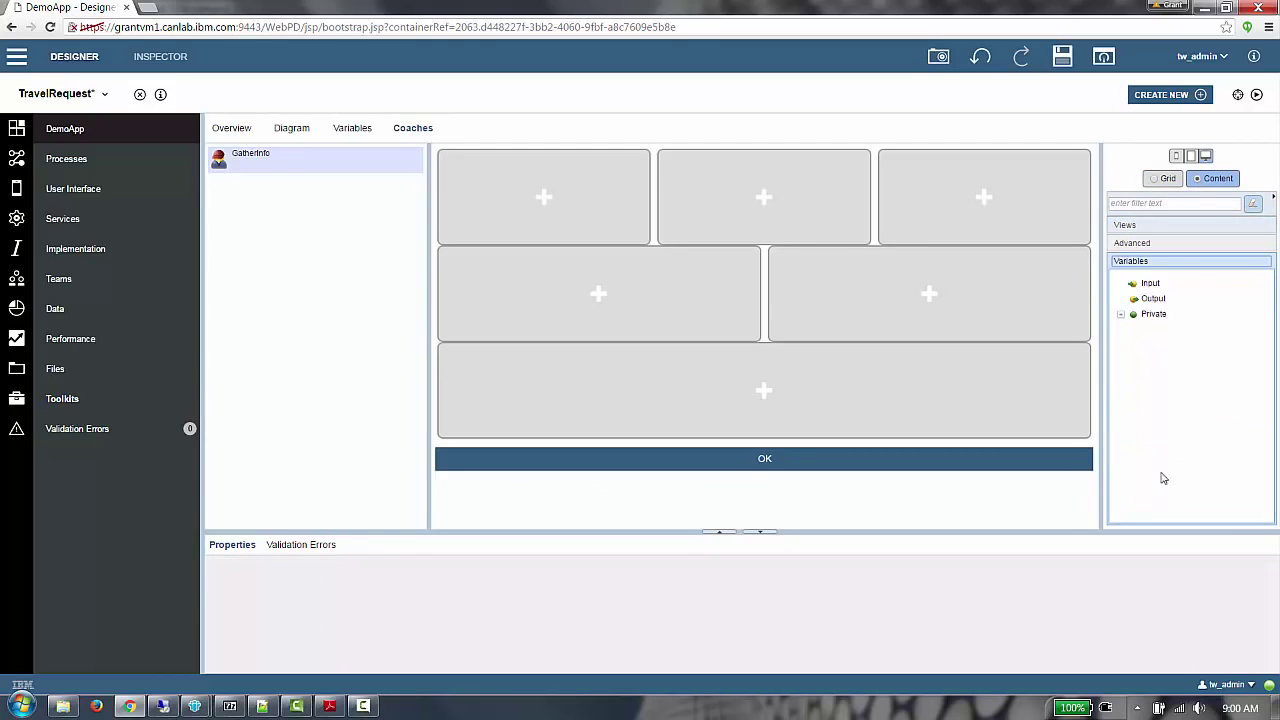
pyautogui.click(1121, 315)
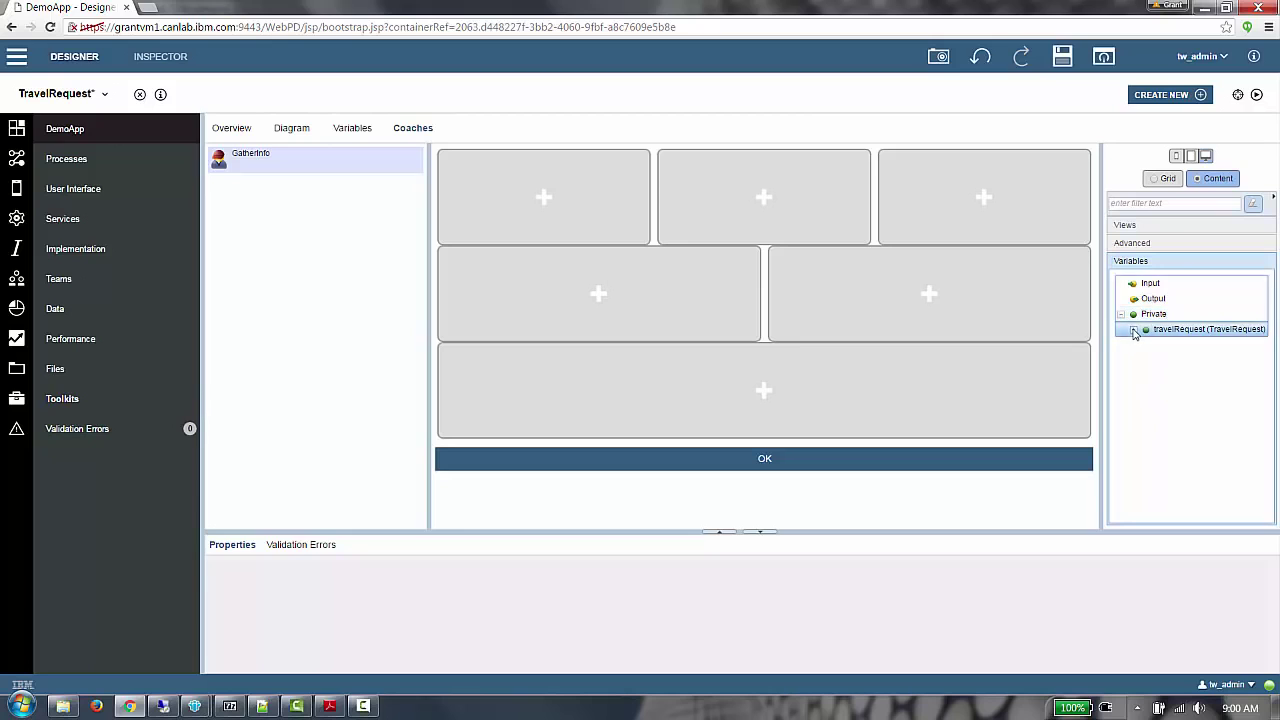
pyautogui.click(1134, 330)
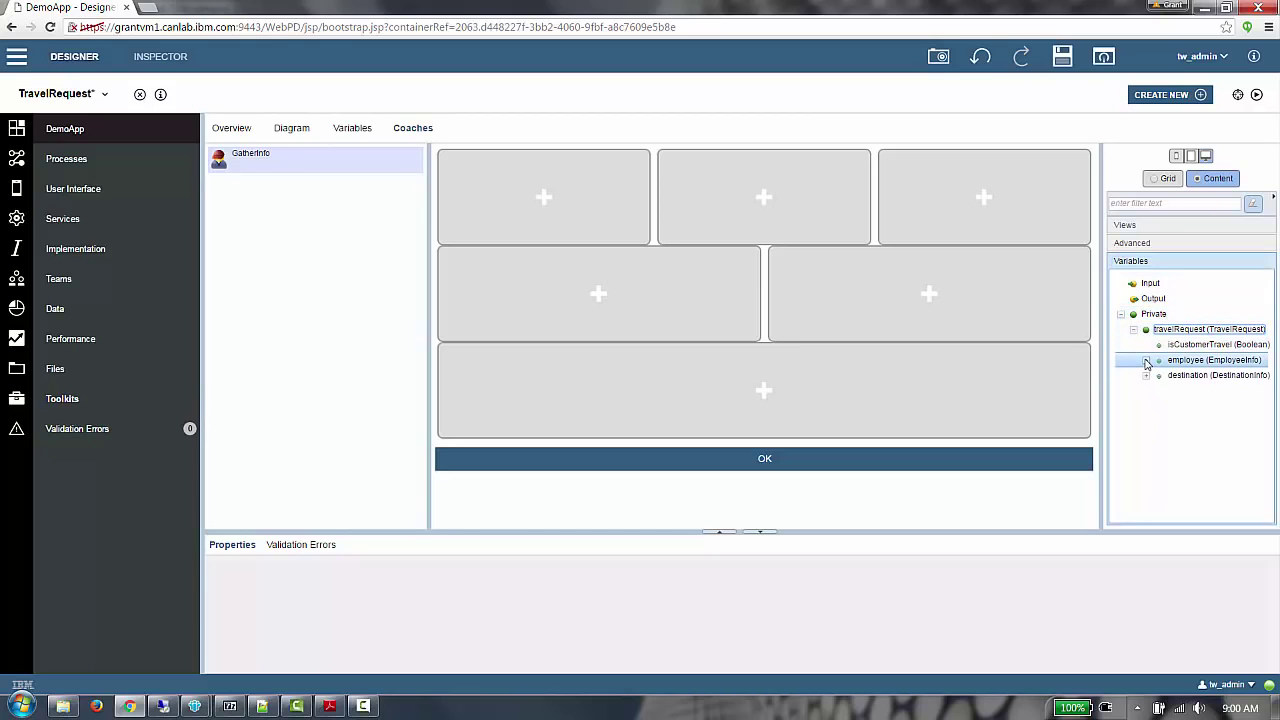
pyautogui.click(1147, 363)
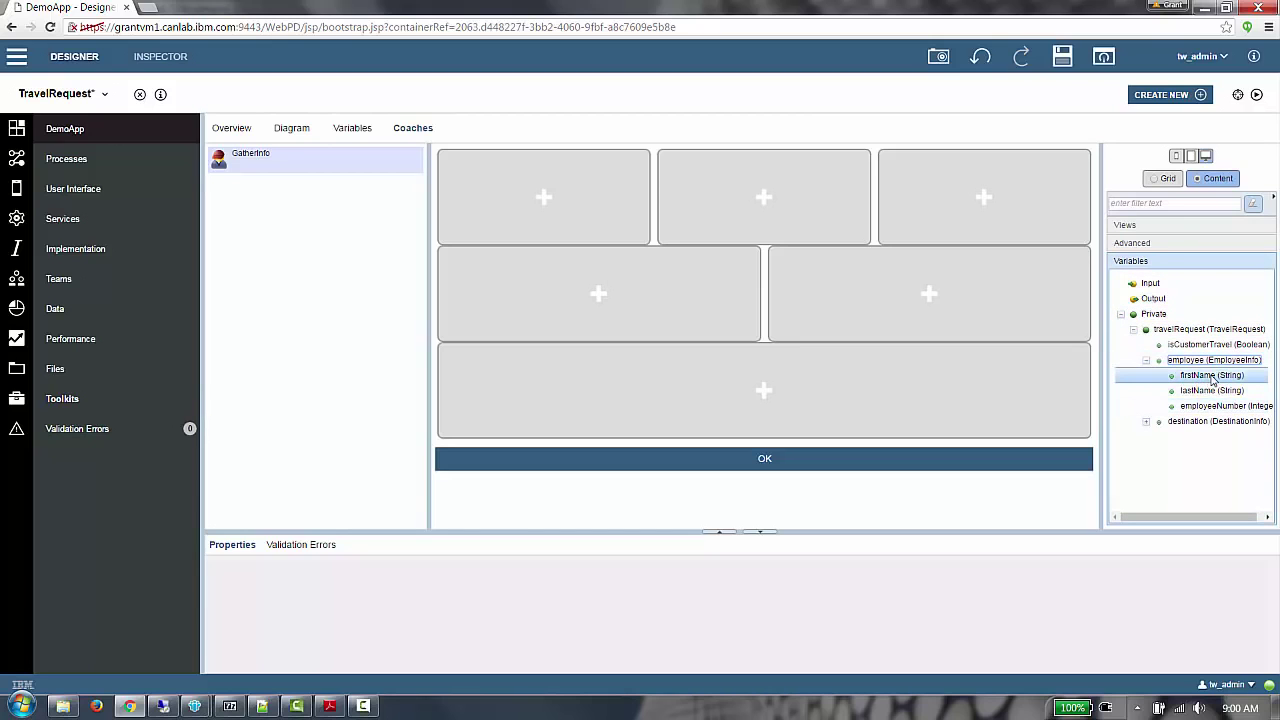
pyautogui.moveTo(1213, 380); pyautogui.dragTo(530, 198)
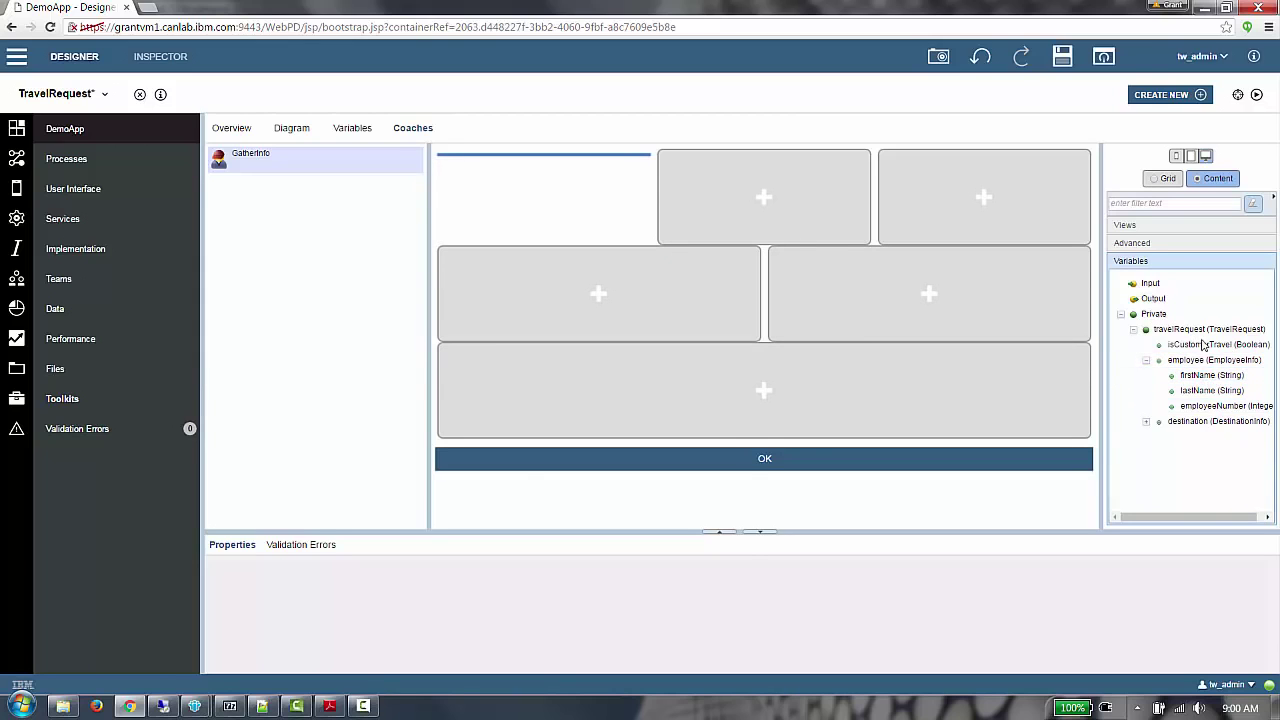
pyautogui.moveTo(1205, 391); pyautogui.dragTo(820, 193)
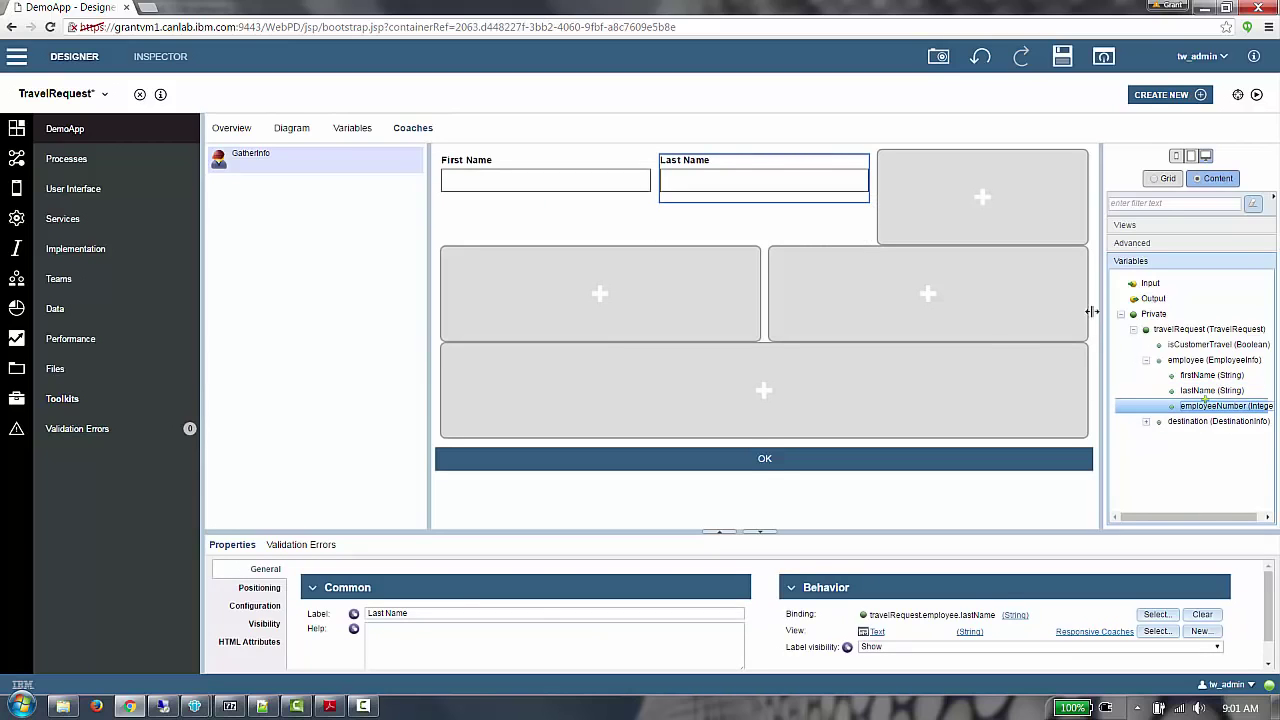
pyautogui.moveTo(1092, 311); pyautogui.dragTo(1037, 206)
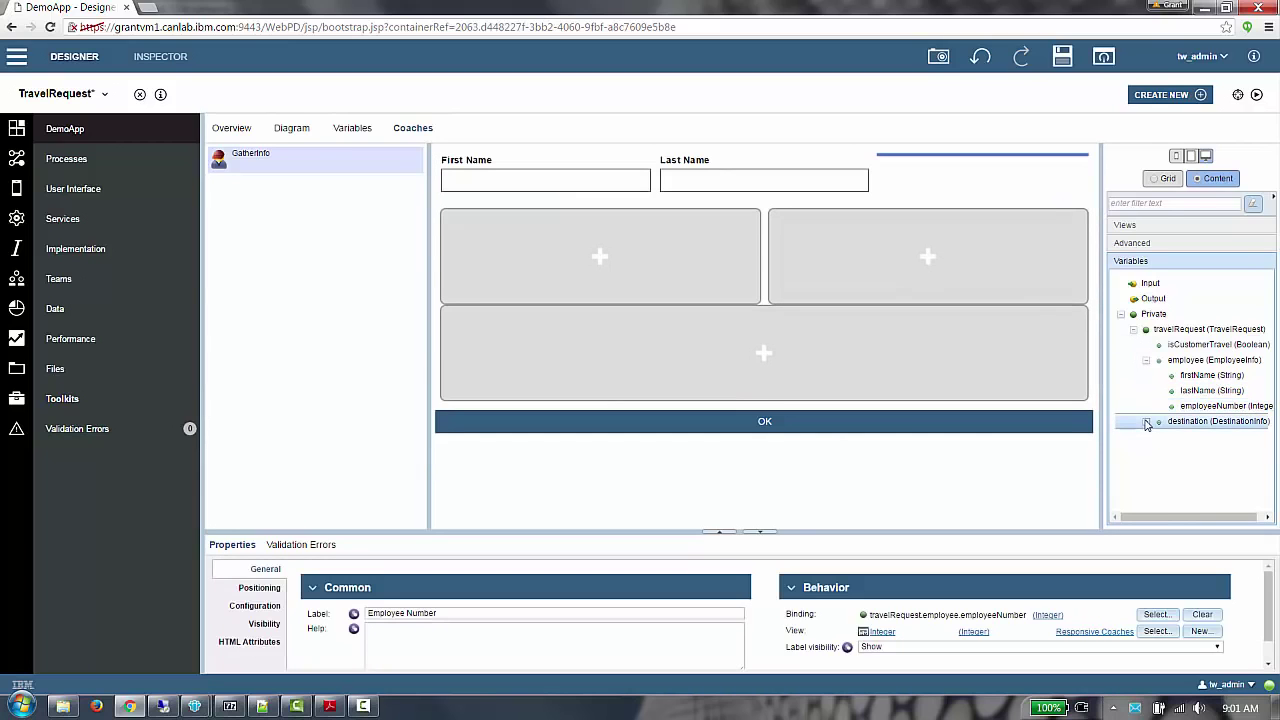
# Step: Add Country, City, Postal Code and an Is Customer Travel checkbox to the middle-left cell
pyautogui.click(1147, 422)
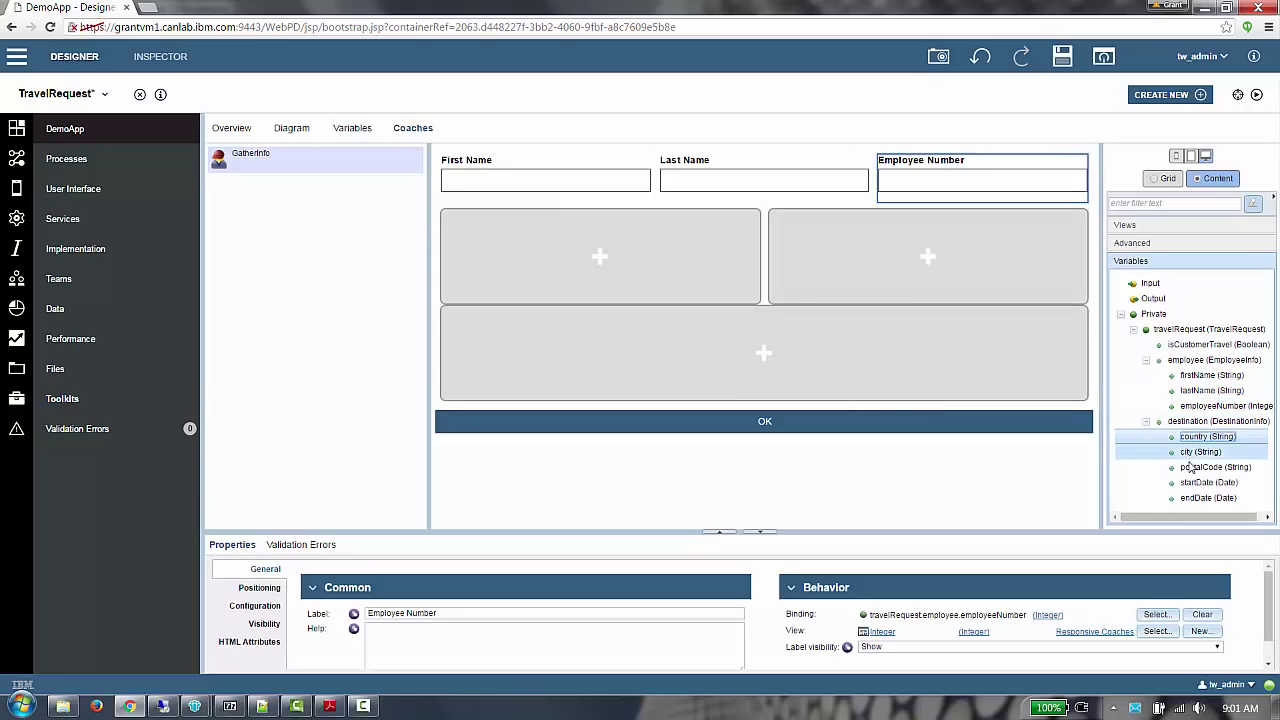
pyautogui.keyDown('shift'); pyautogui.click(1190, 467); pyautogui.keyUp('shift')
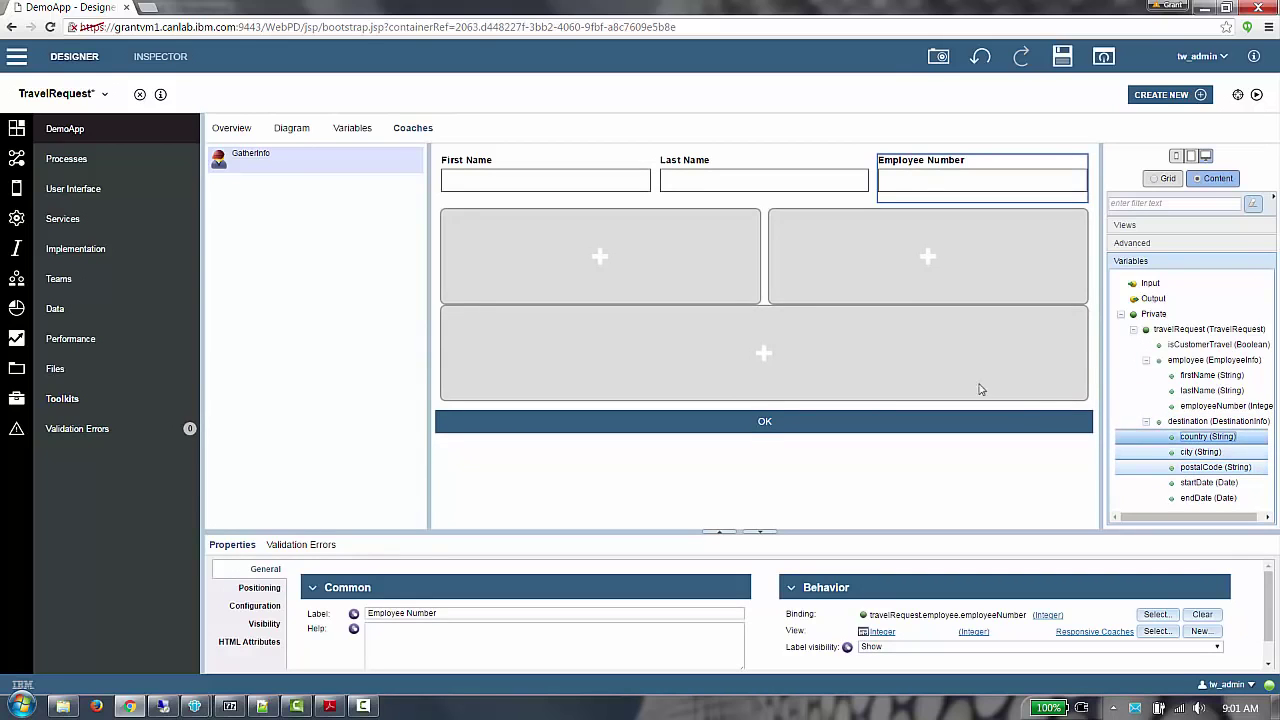
pyautogui.moveTo(980, 390); pyautogui.dragTo(722, 274)
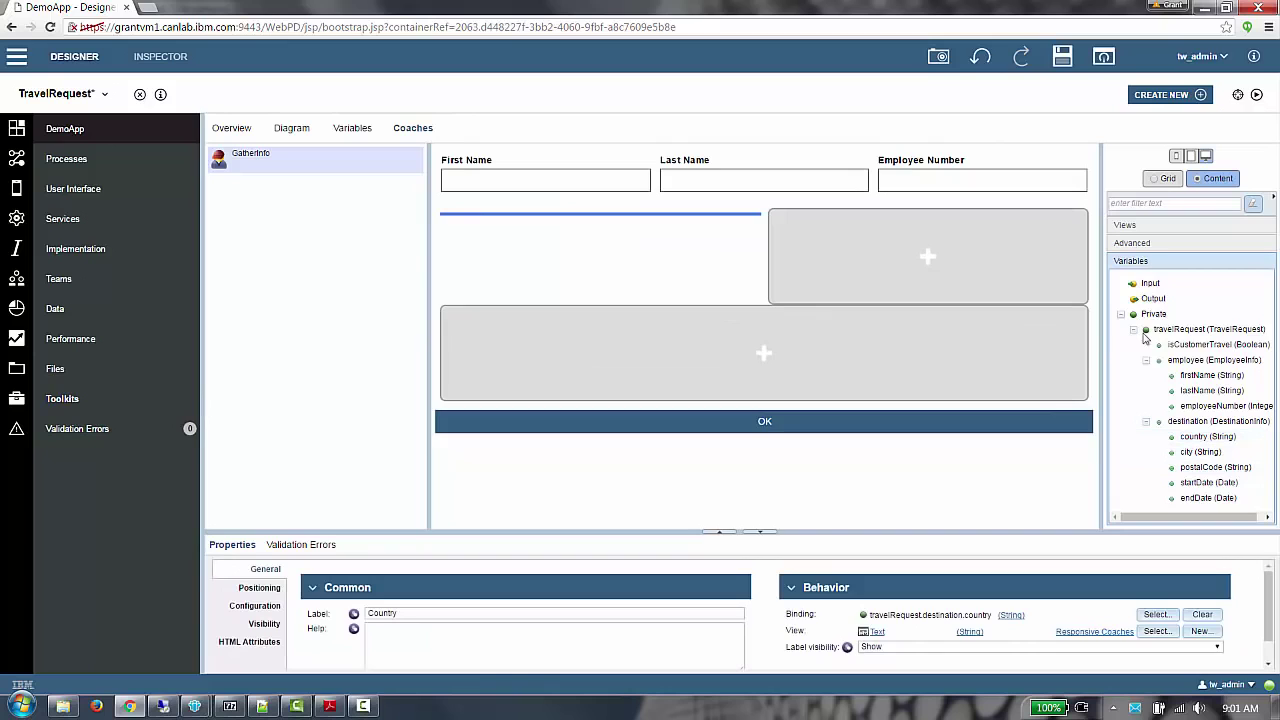
pyautogui.moveTo(1165, 344); pyautogui.dragTo(630, 373)
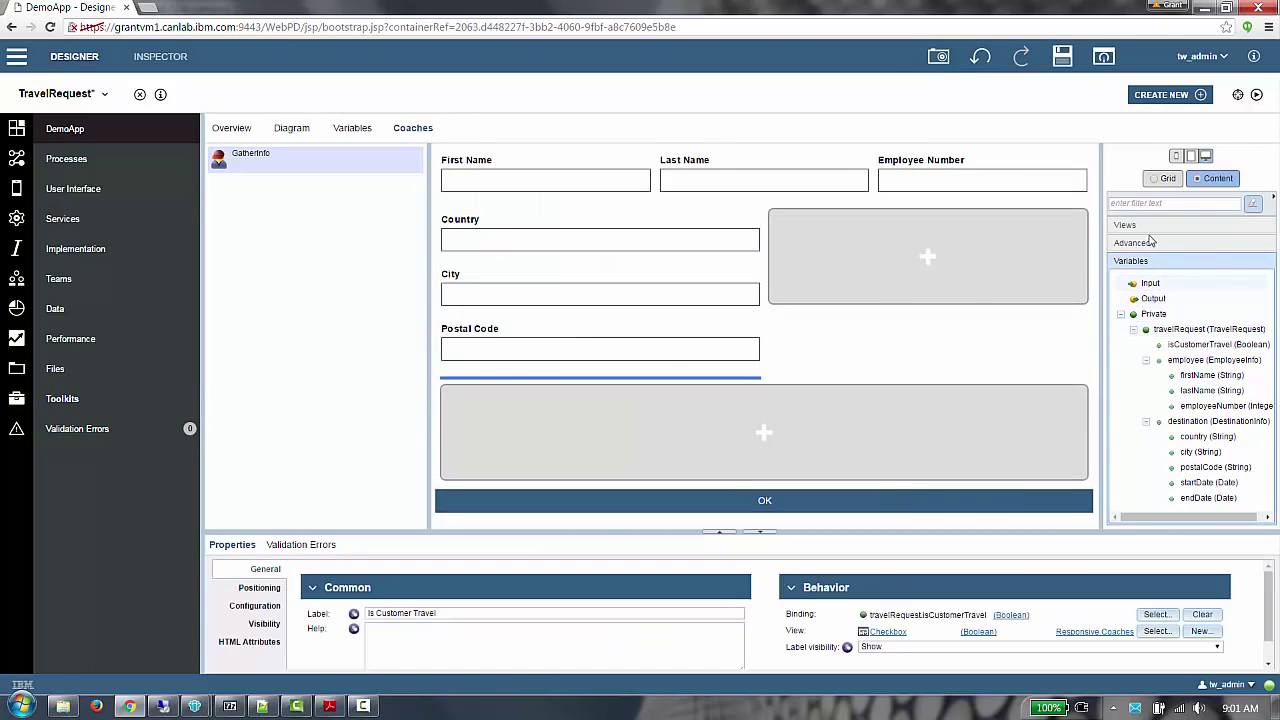
pyautogui.click(1146, 231)
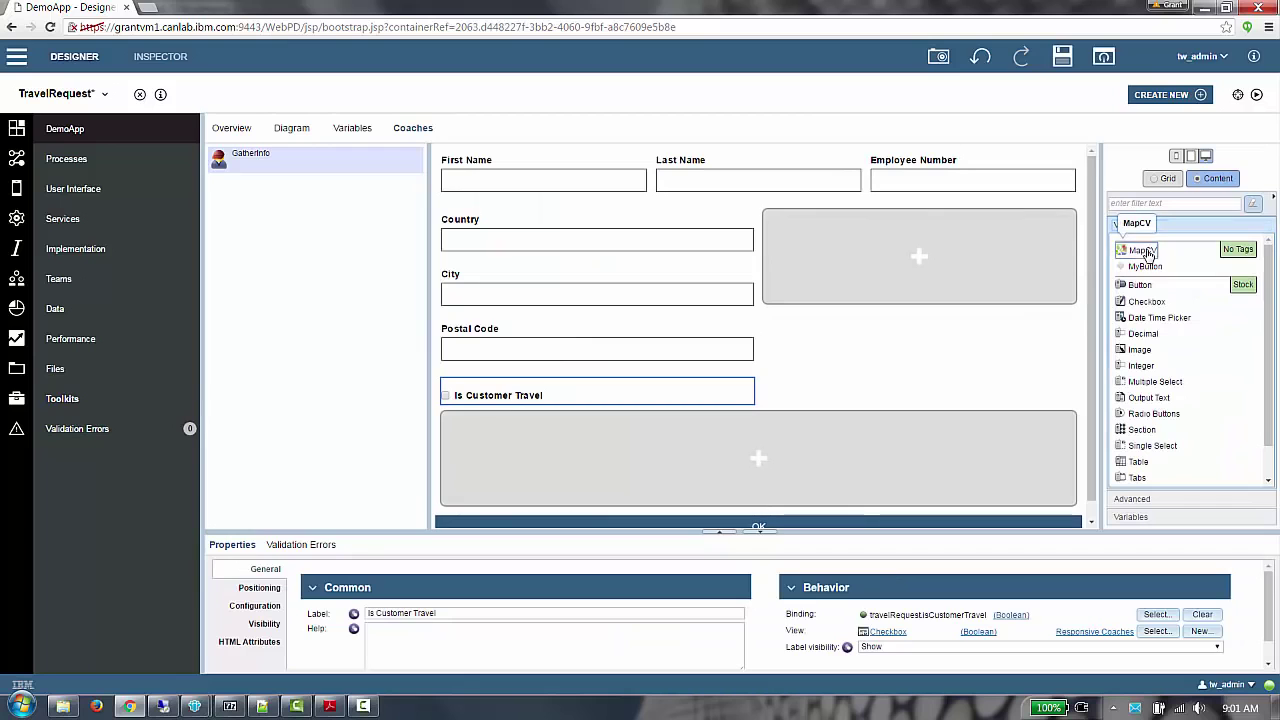
# Step: Place a MapCV map in the right-hand cell and add a Button below OK
pyautogui.moveTo(1142, 251); pyautogui.dragTo(983, 268)
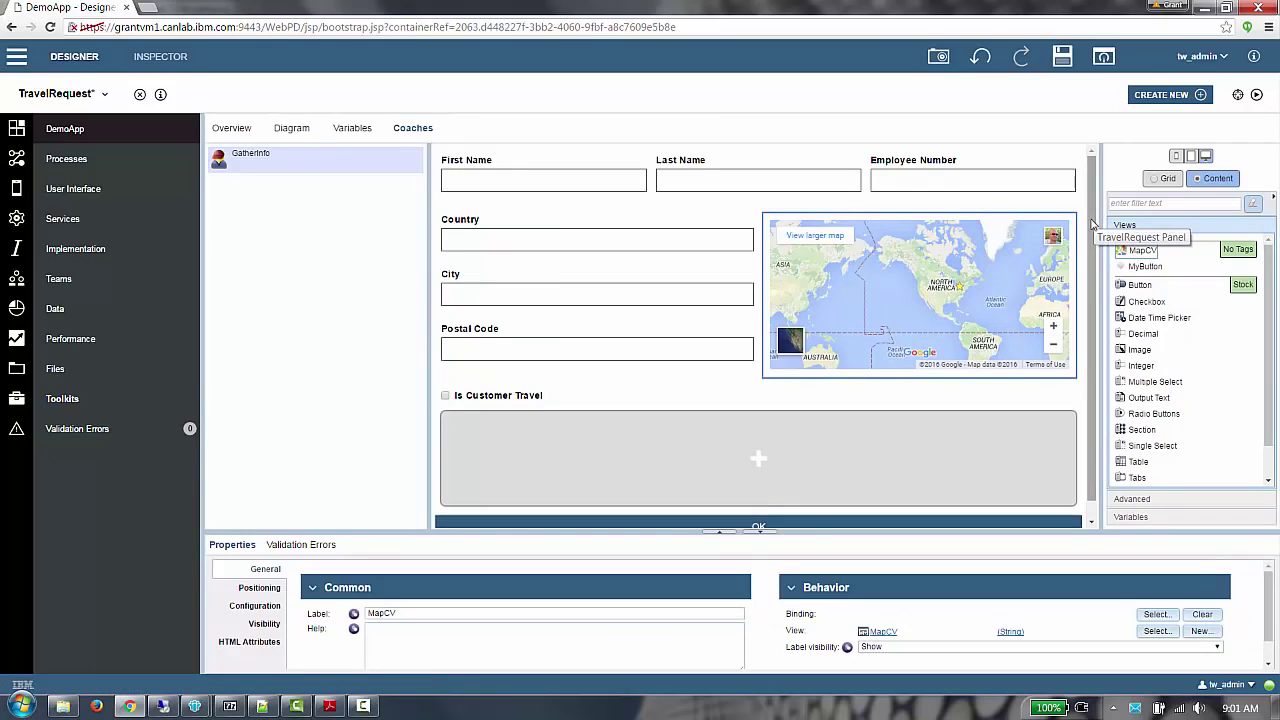
pyautogui.scroll(-1, 1093, 222)
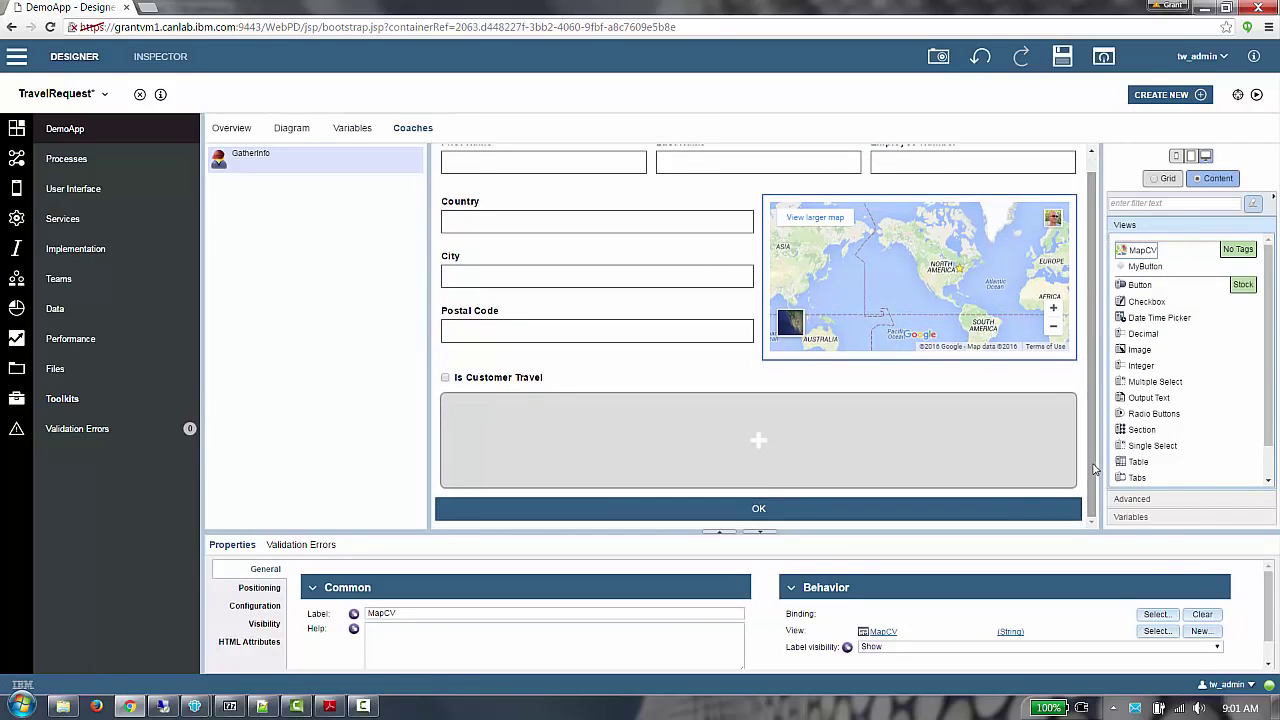
pyautogui.click(962, 509)
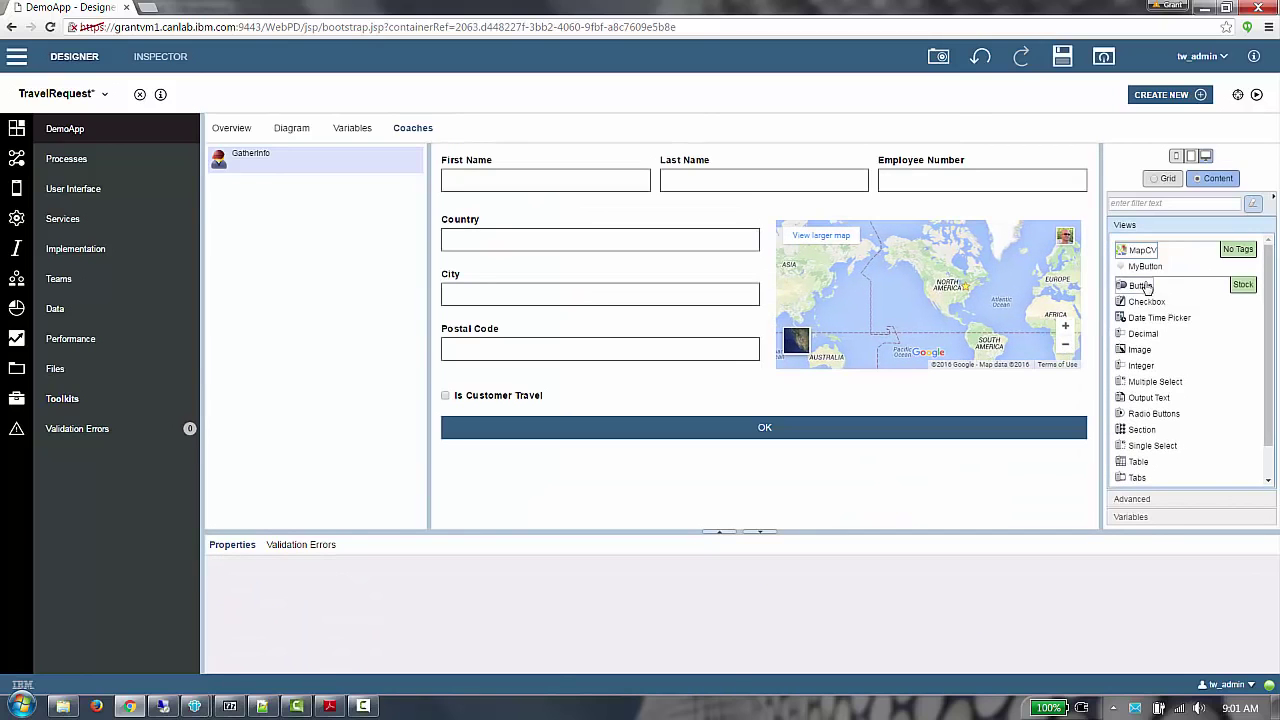
pyautogui.moveTo(1145, 287); pyautogui.dragTo(840, 465)
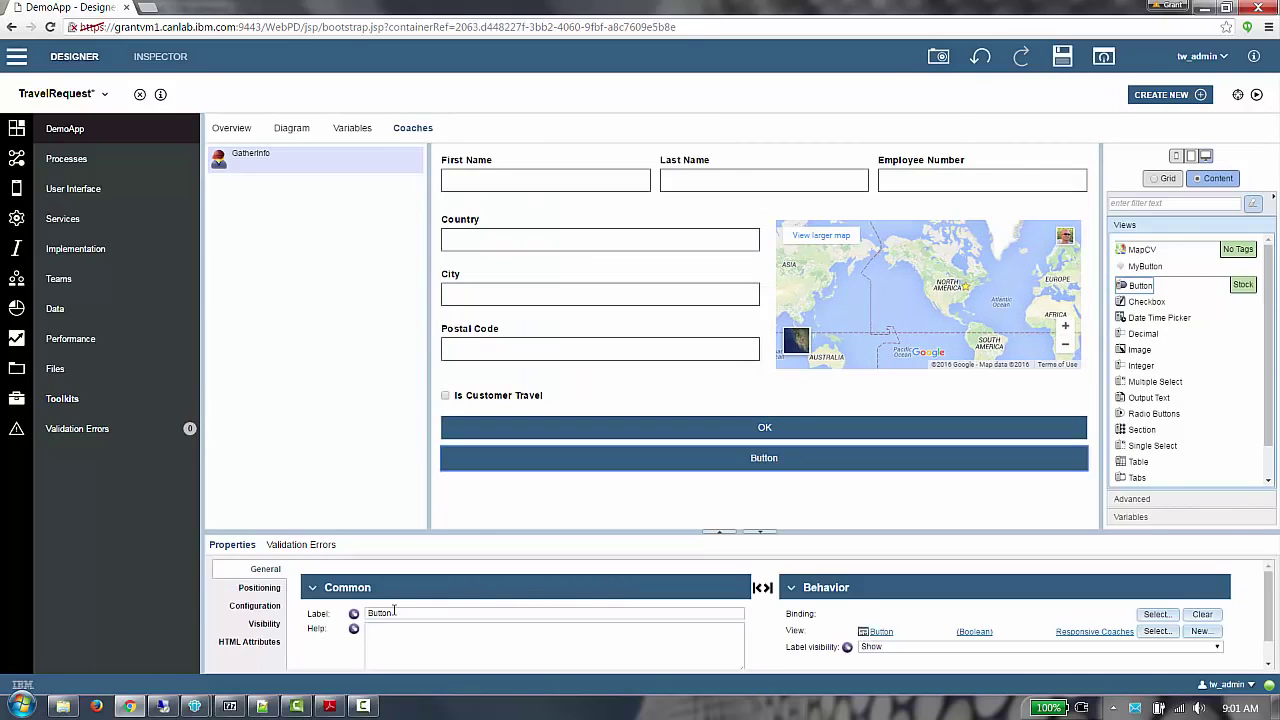
# Step: Change the new button's label from Button to Cancel
pyautogui.click(369, 612)
pyautogui.doubleClick(369, 612)
pyautogui.write('Ca')
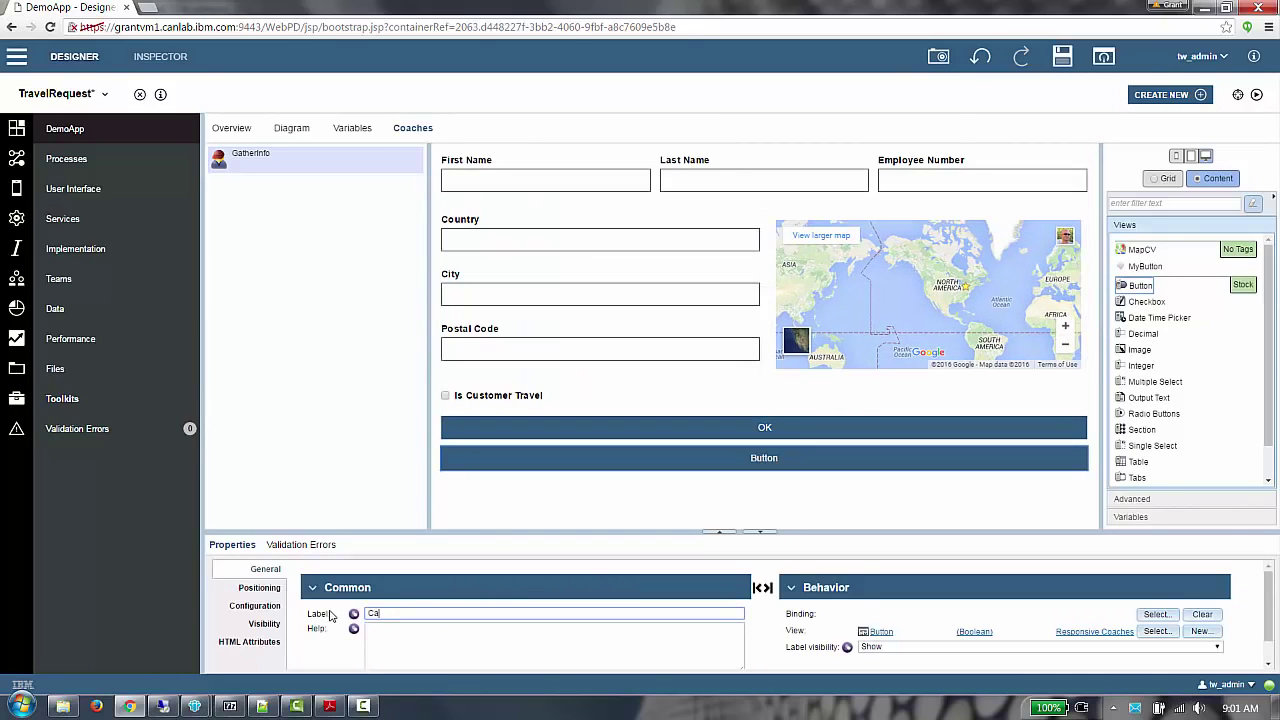
pyautogui.write('n')
pyautogui.write('cel')
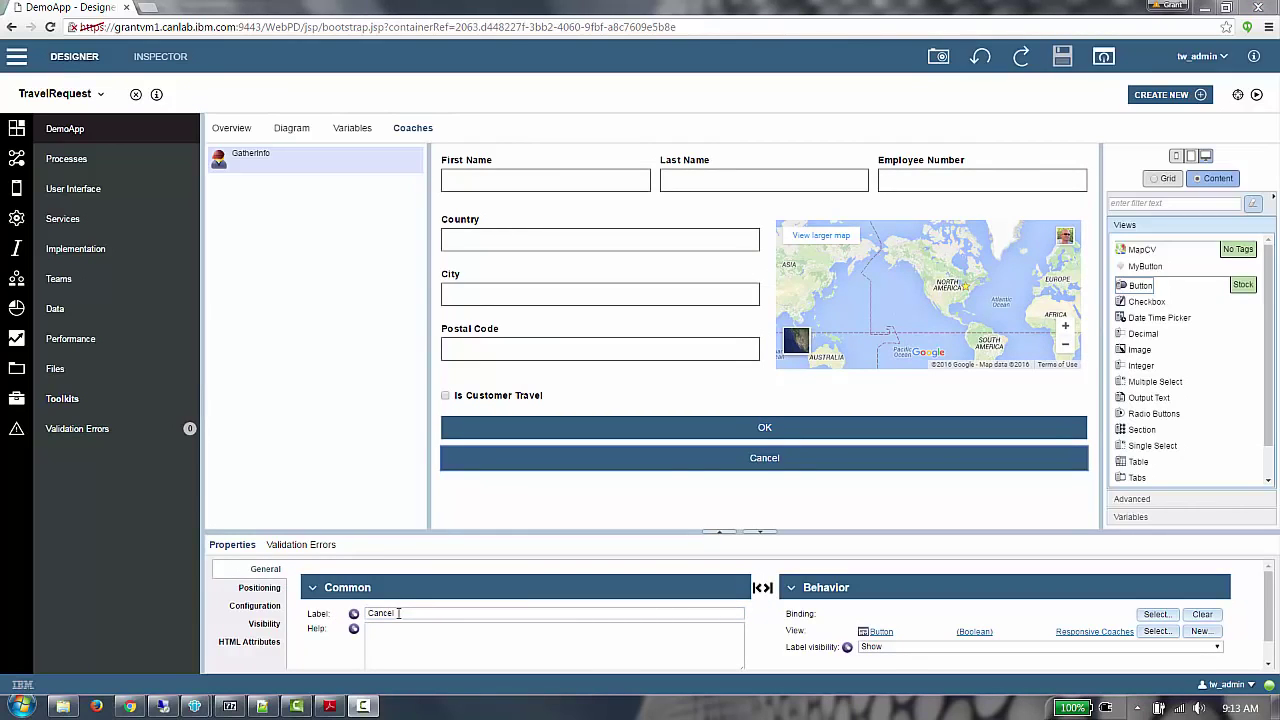
# Step: Bind the MapCV map to travelRequest > destination > postalCode
pyautogui.click(773, 370)
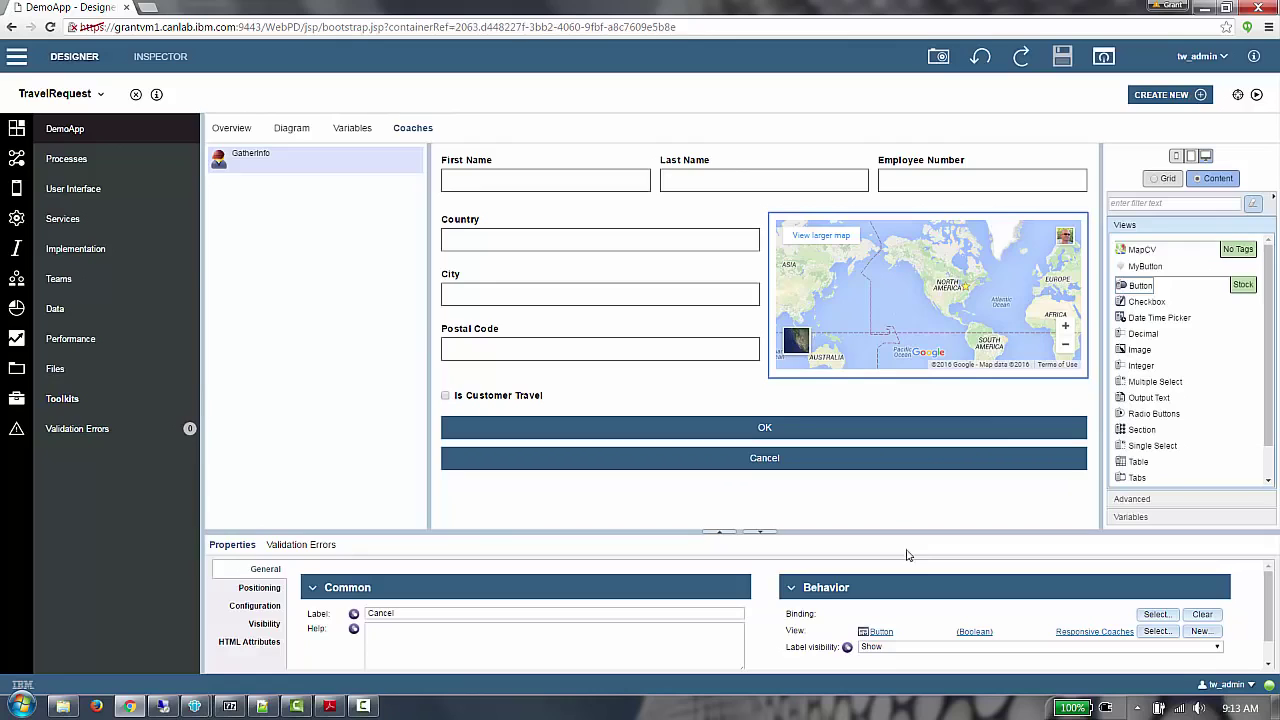
pyautogui.click(1157, 616)
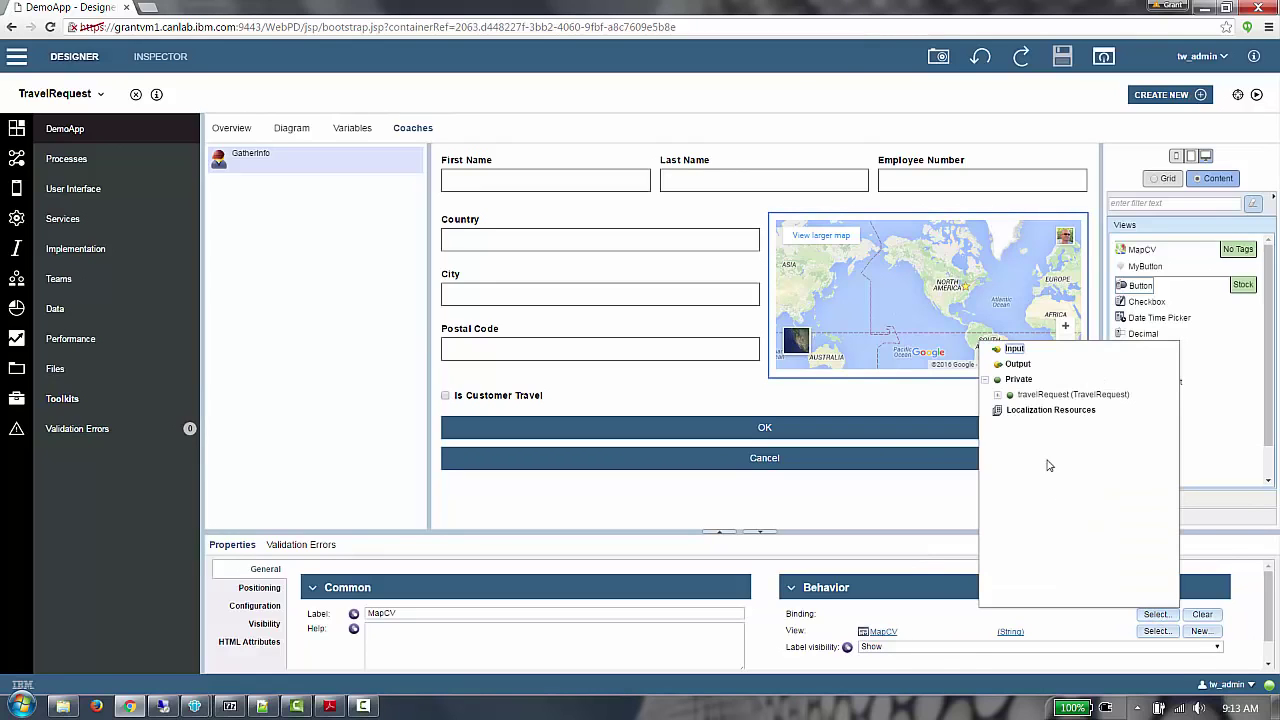
pyautogui.click(998, 396)
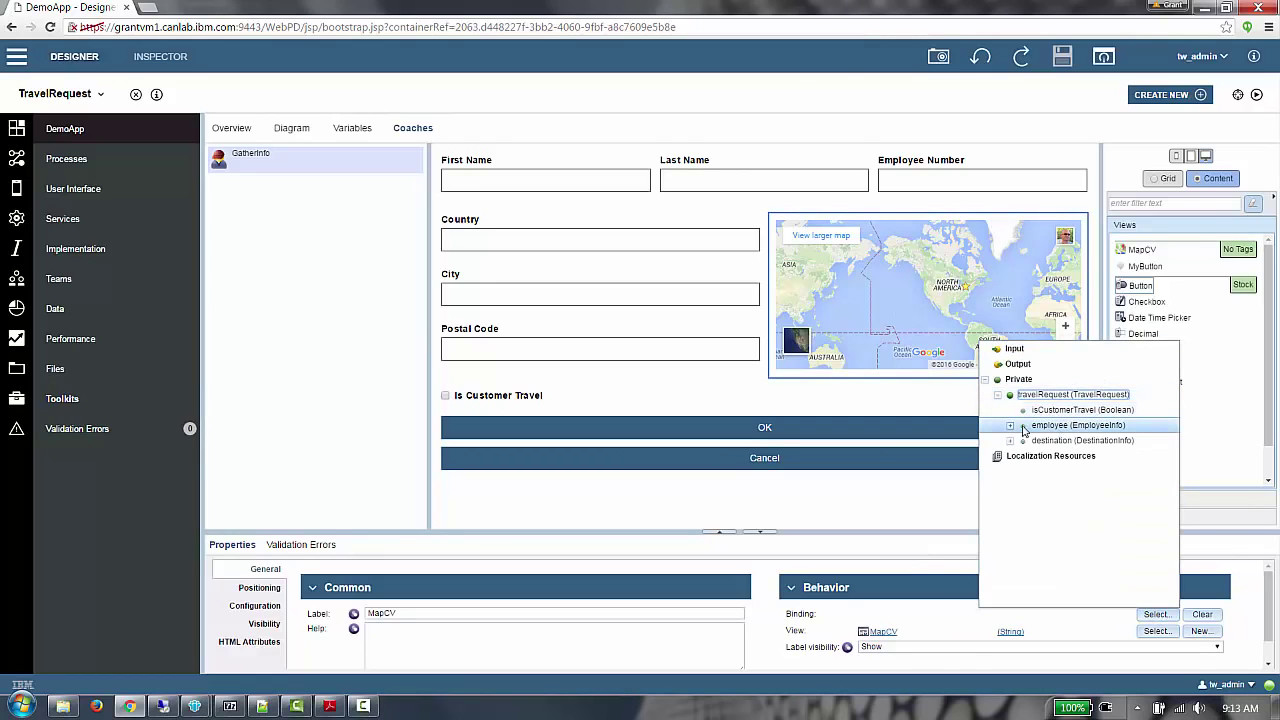
pyautogui.click(1010, 441)
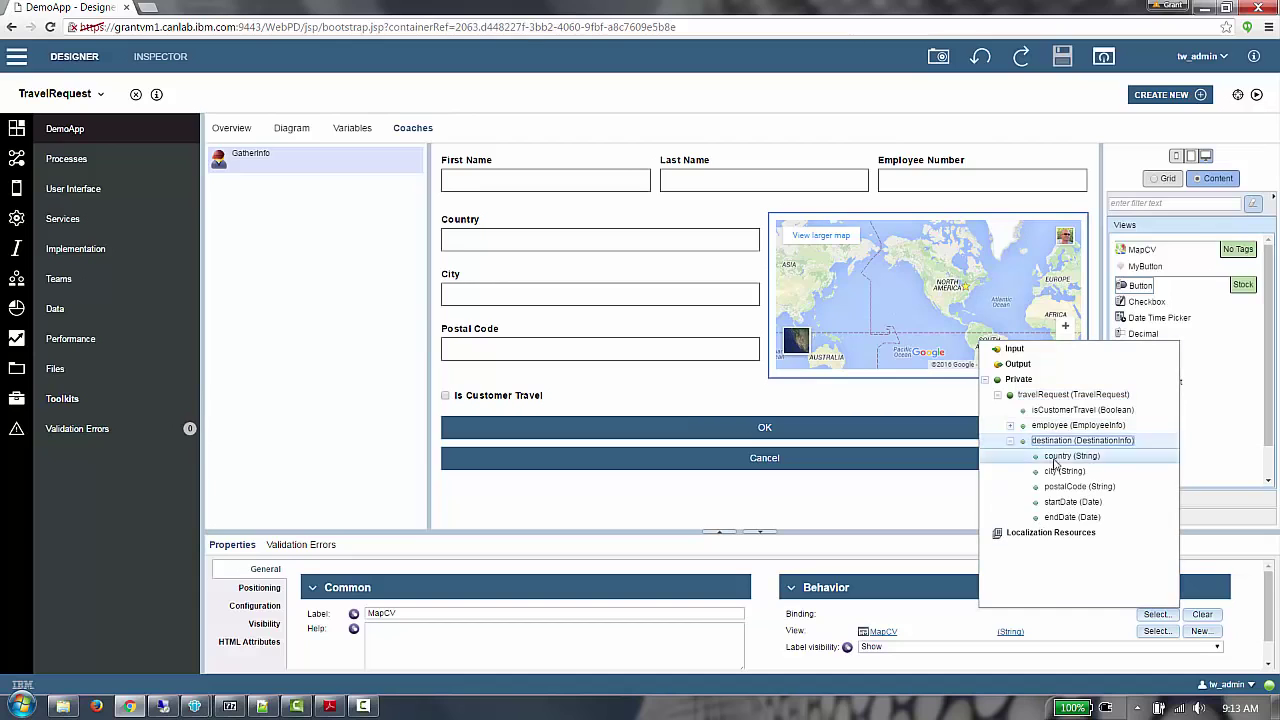
pyautogui.click(1057, 487)
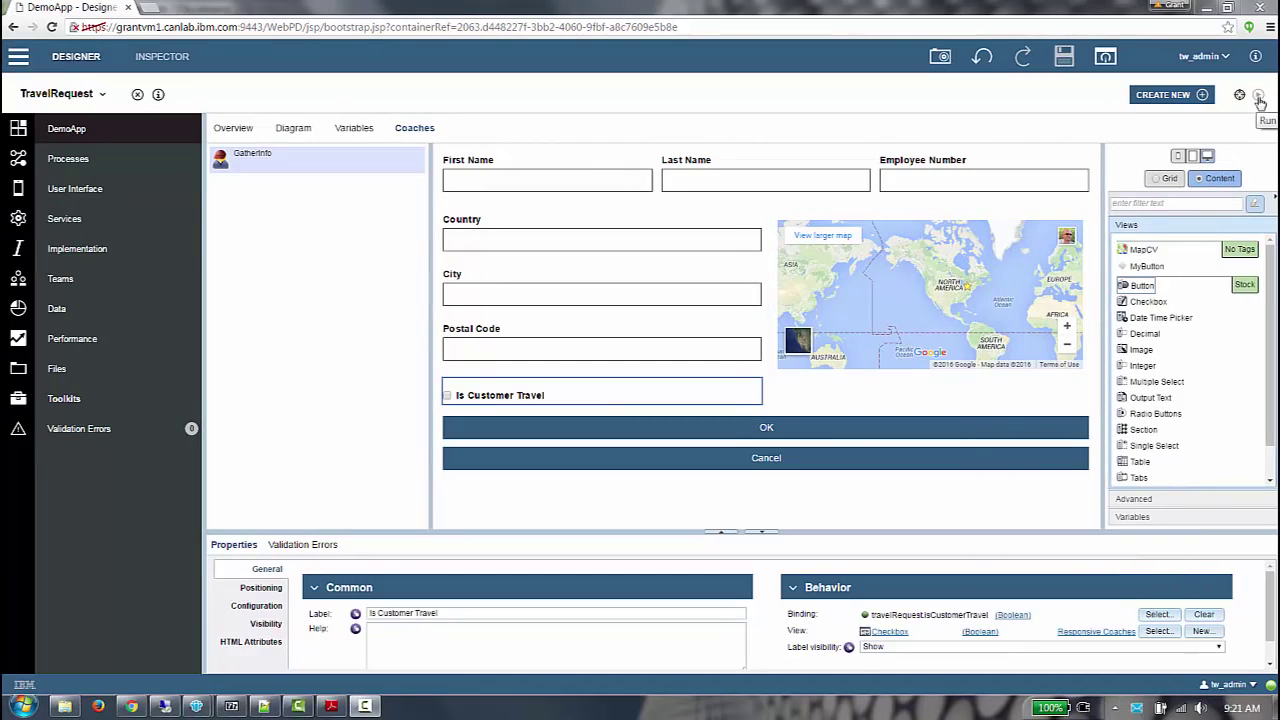
pyautogui.click(1258, 98)
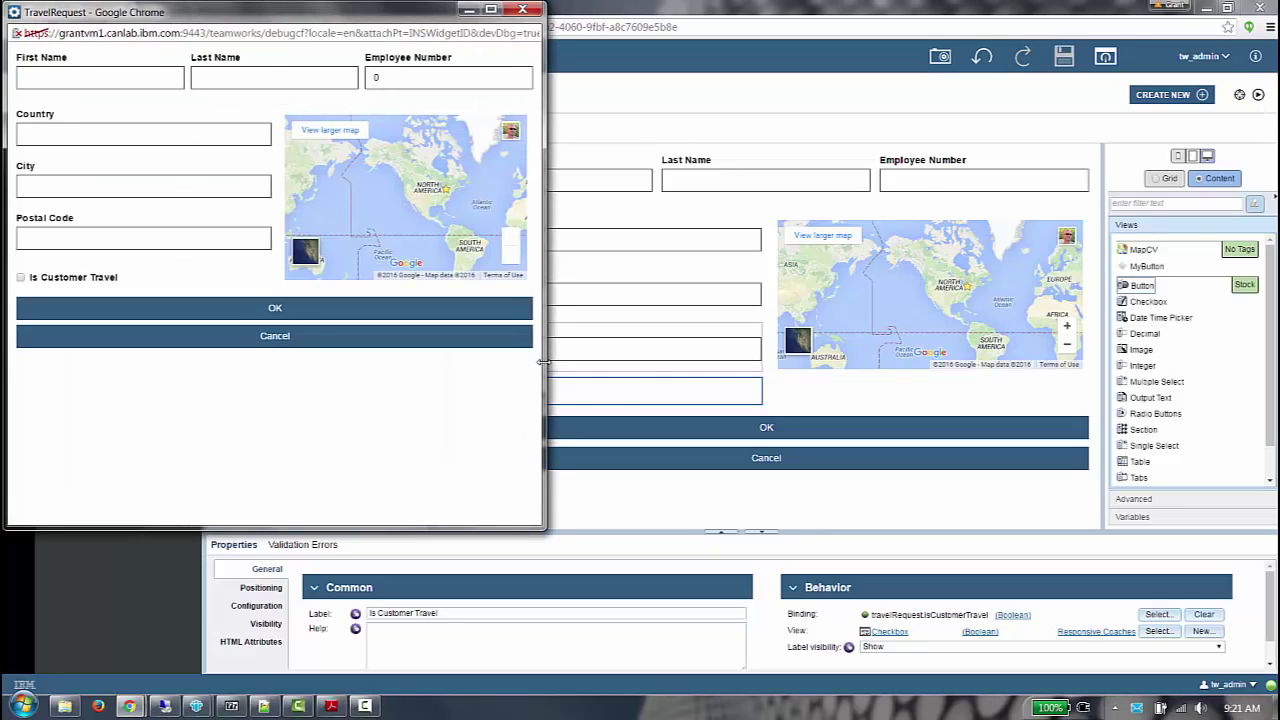
pyautogui.moveTo(541, 363); pyautogui.dragTo(240, 440)
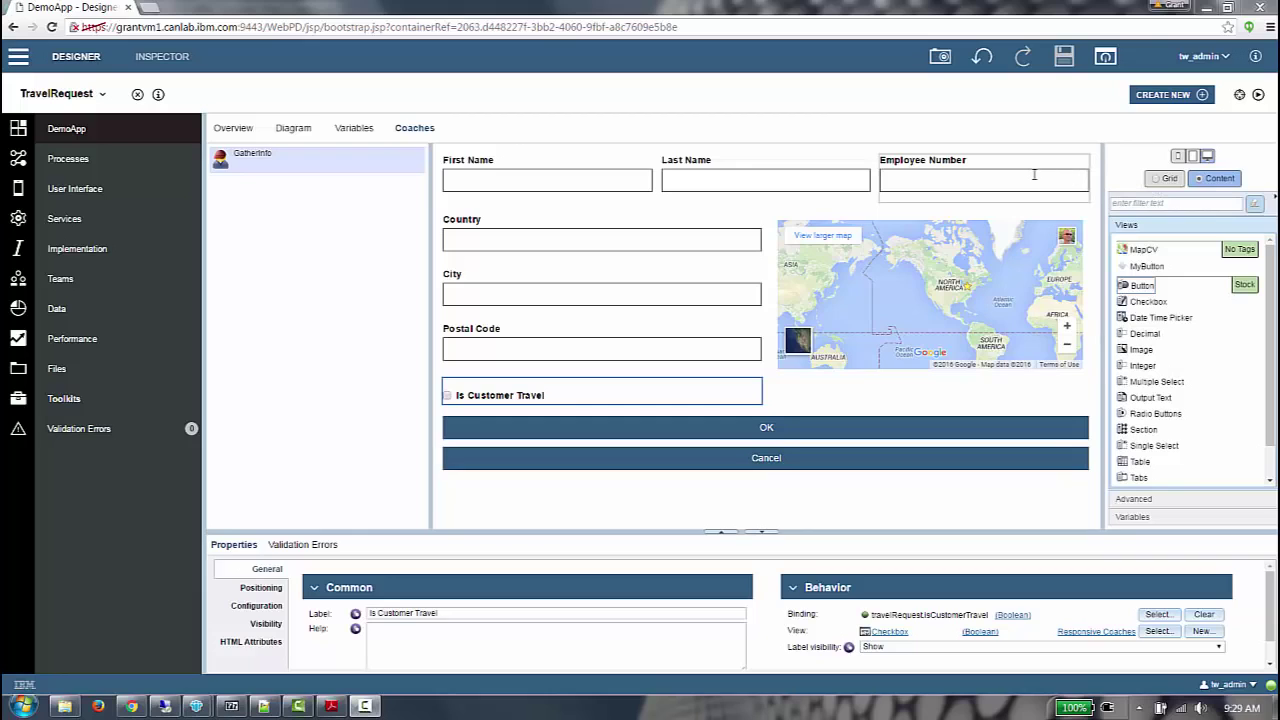
# Step: At tablet width, widen First Name, Last Name and Employee Number into a two-column layout
pyautogui.click(1160, 179)
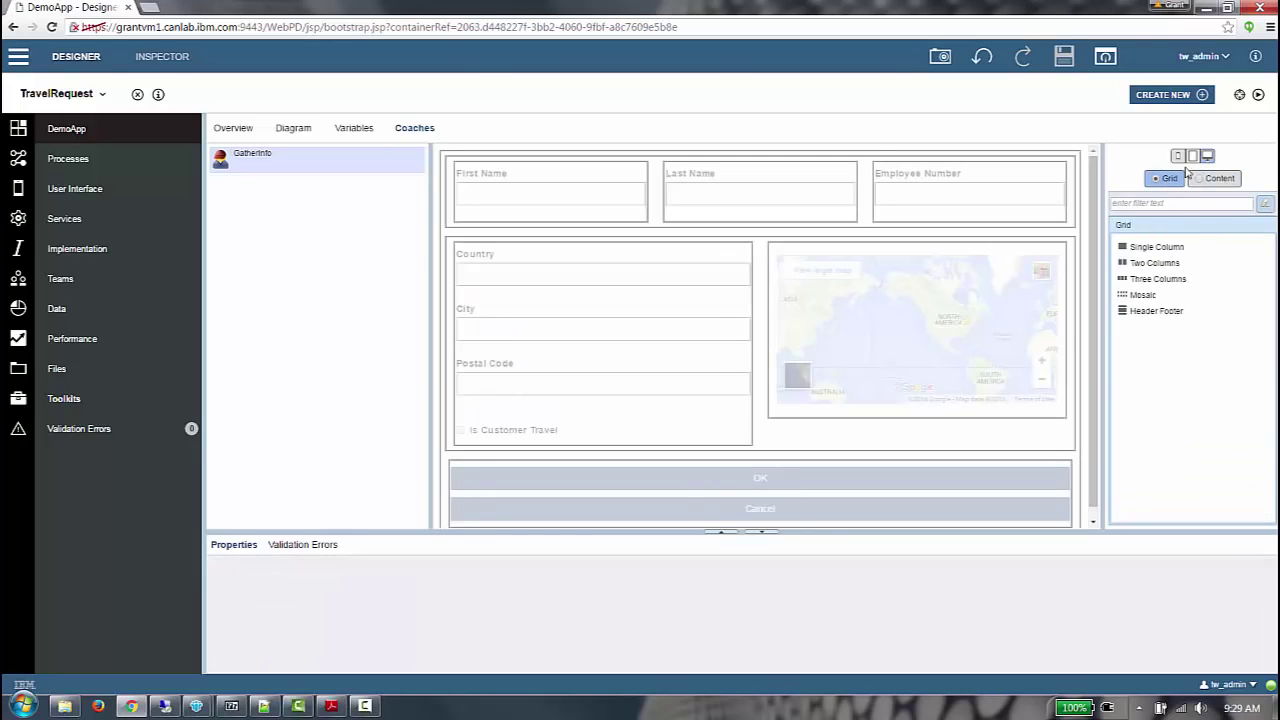
pyautogui.click(1192, 157)
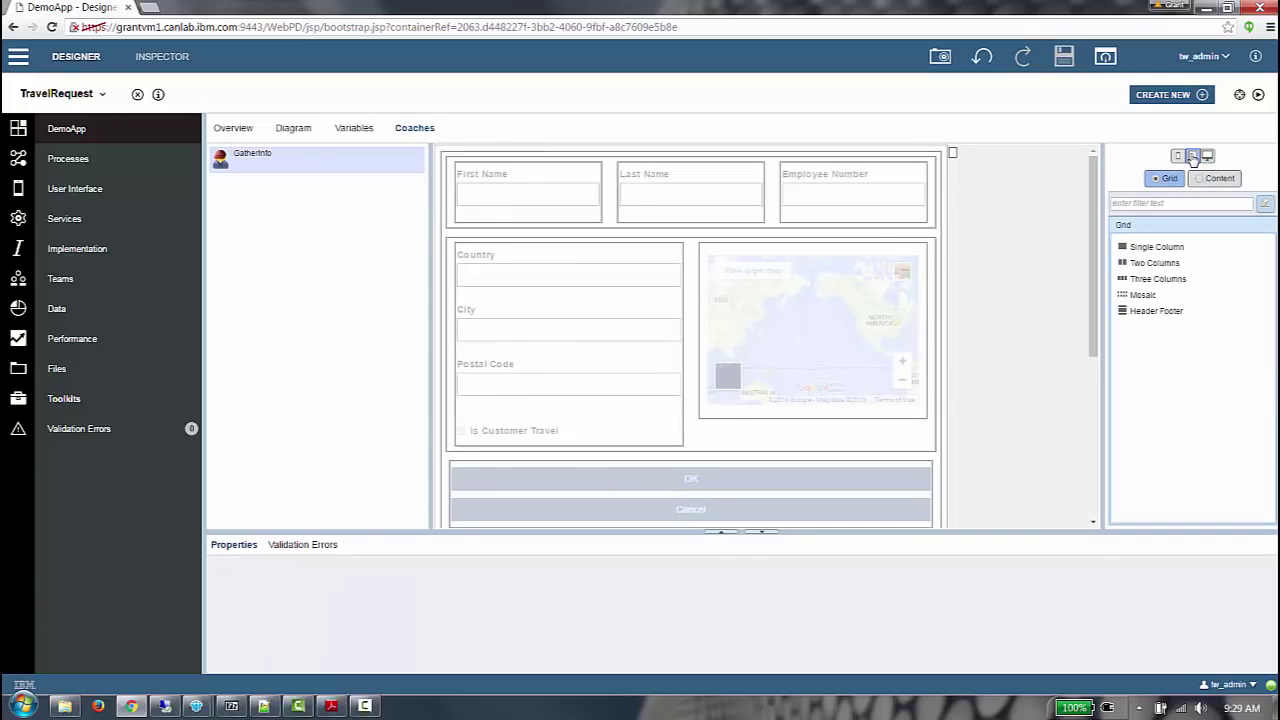
pyautogui.moveTo(668, 196)
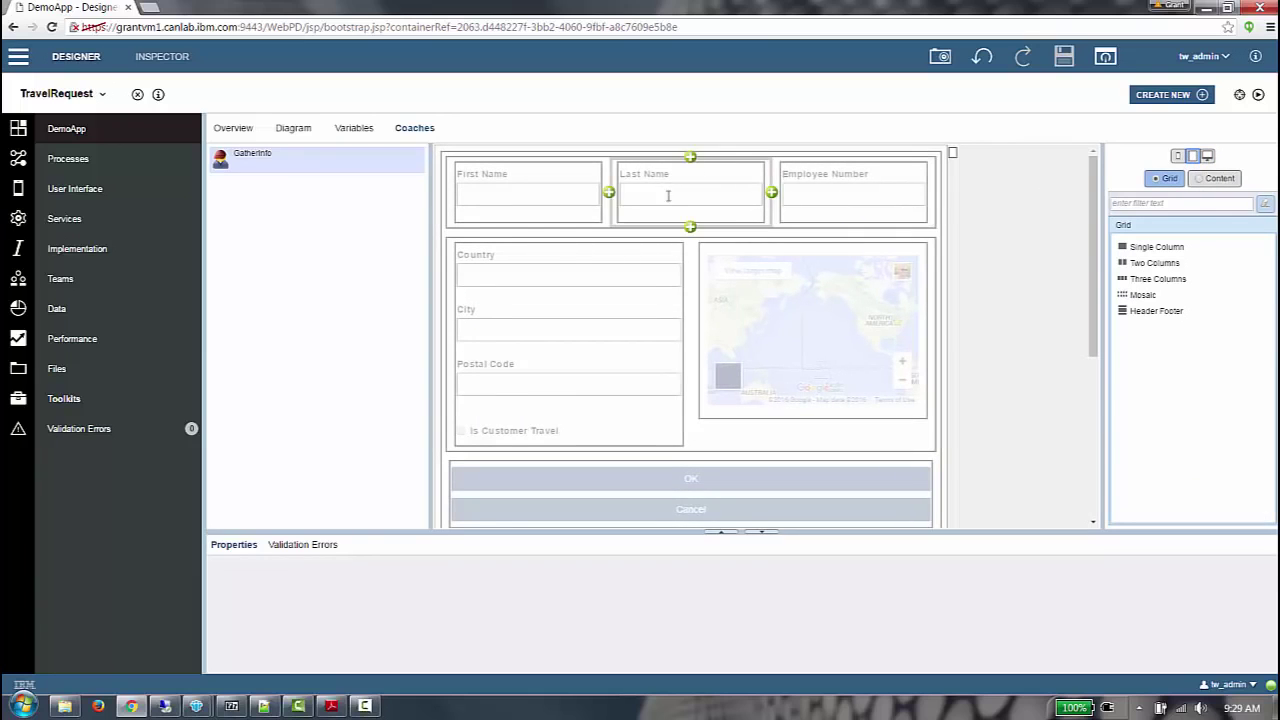
pyautogui.click(607, 211)
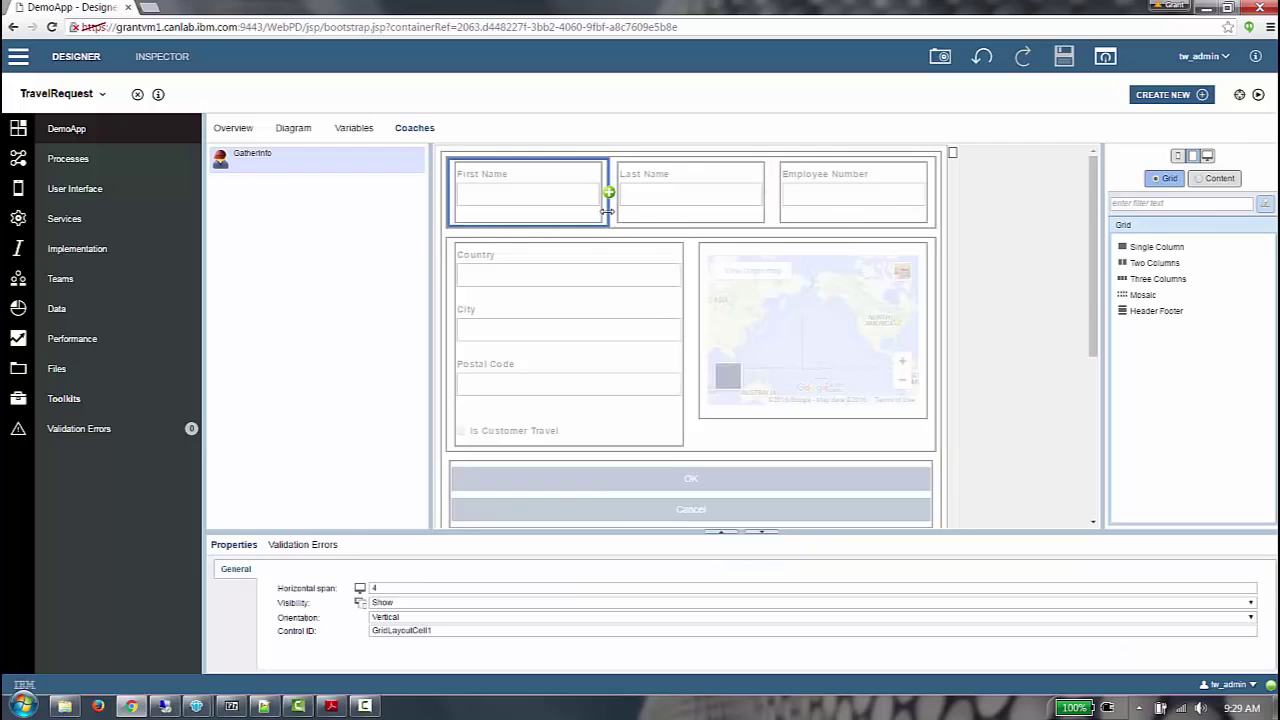
pyautogui.moveTo(609, 212); pyautogui.dragTo(684, 203)
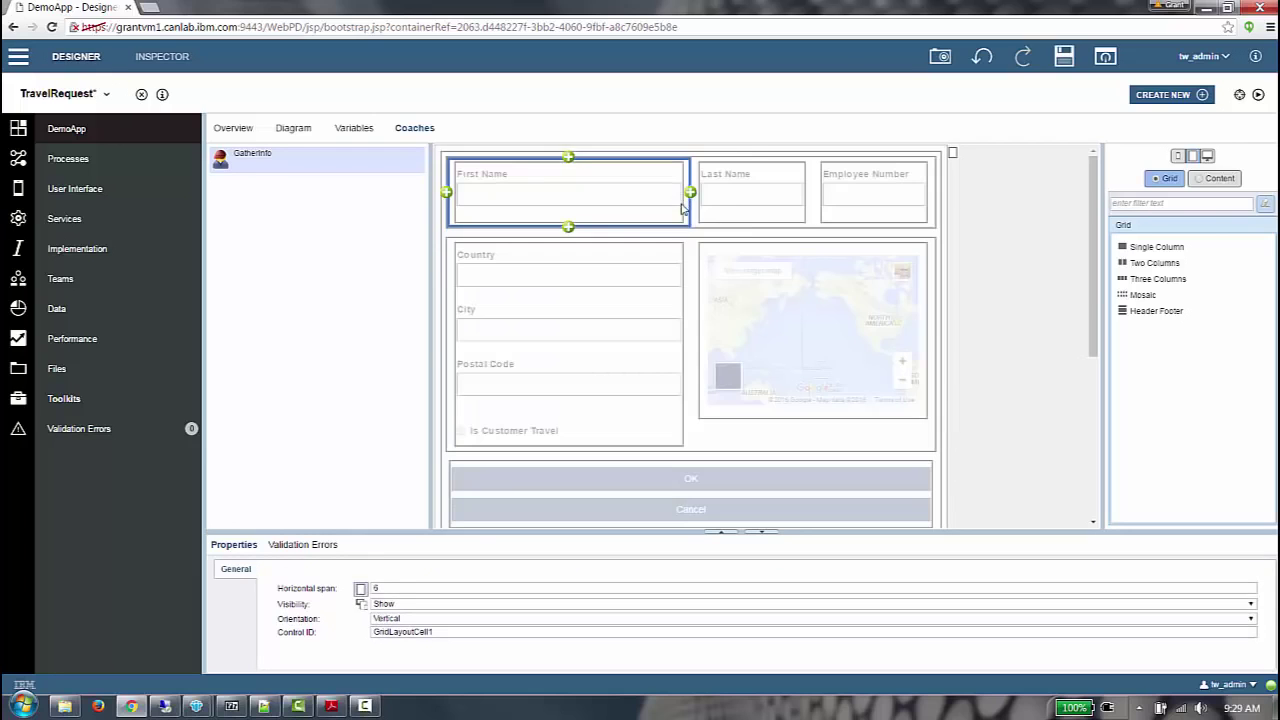
pyautogui.click(806, 214)
pyautogui.moveTo(812, 215); pyautogui.dragTo(929, 207)
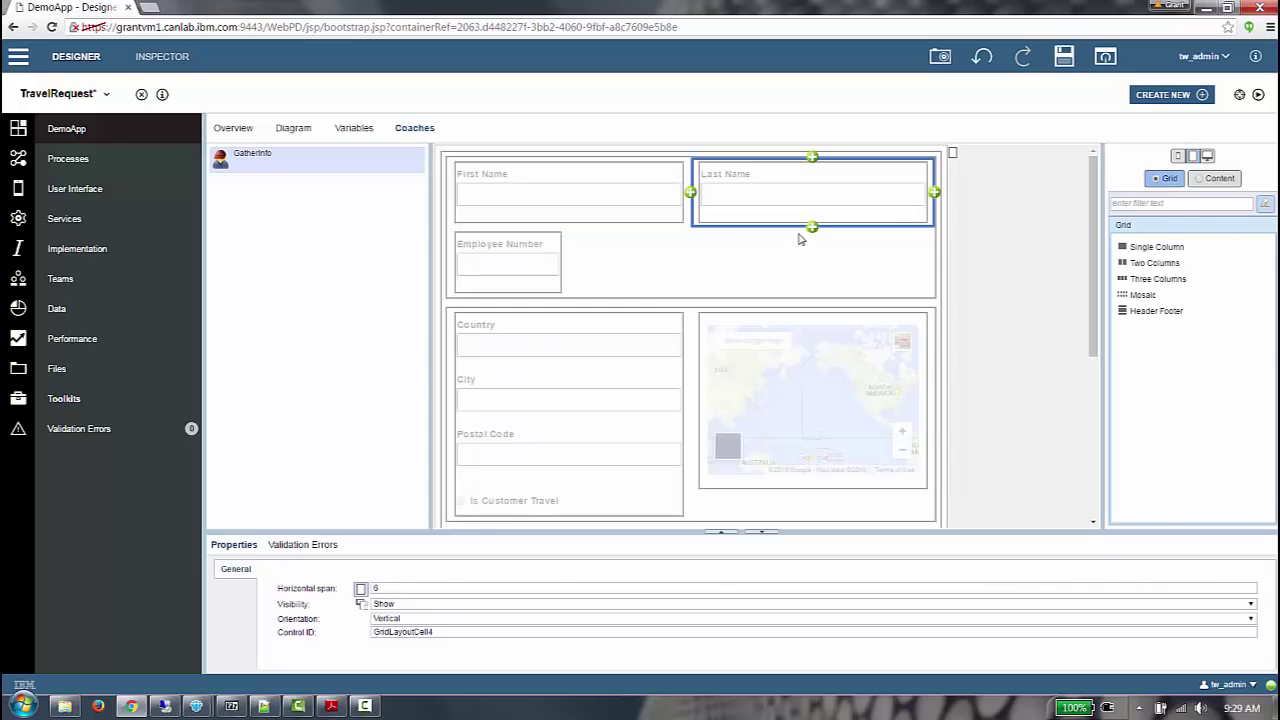
pyautogui.moveTo(566, 282)
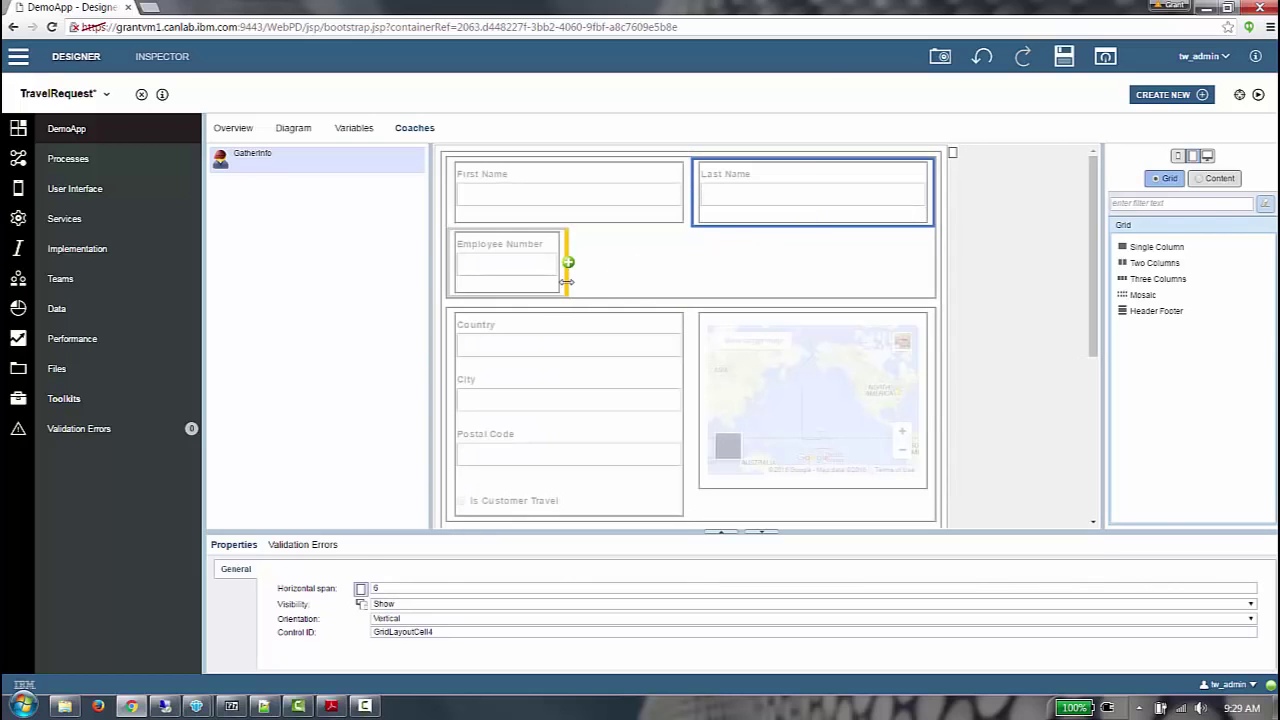
pyautogui.moveTo(566, 282); pyautogui.dragTo(680, 269)
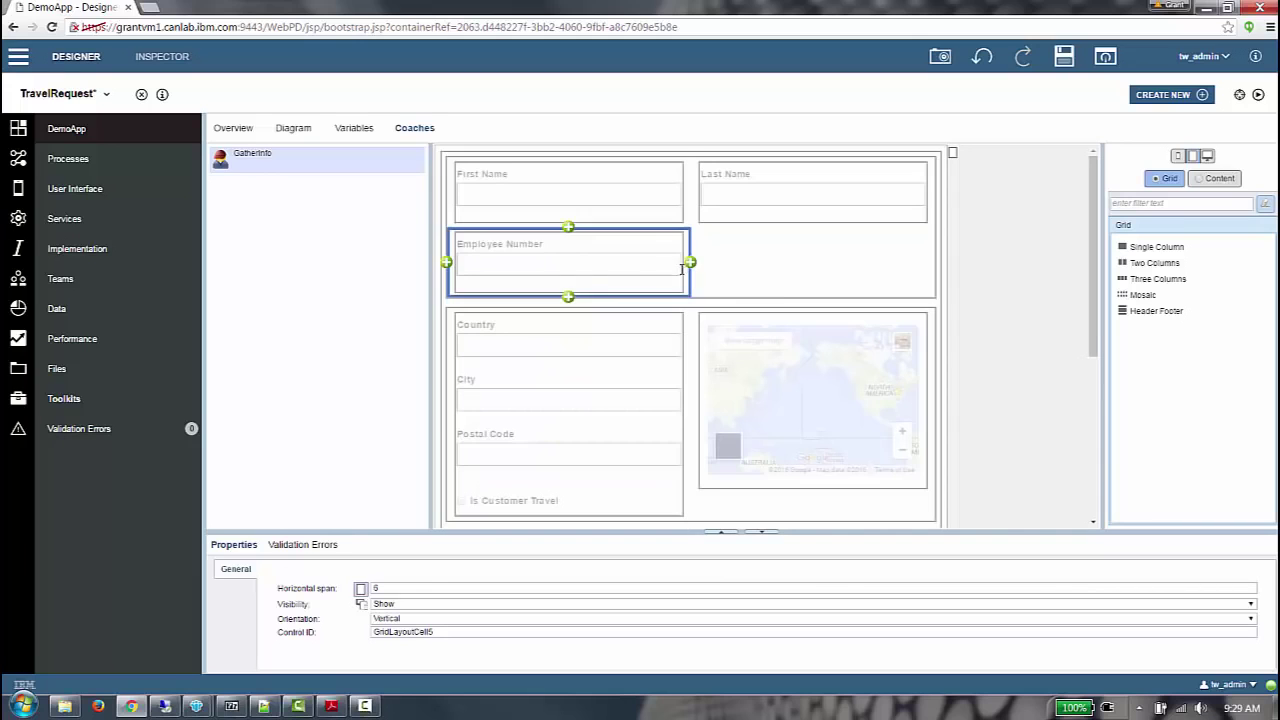
# Step: At phone width, widen First Name, Last Name and Employee Number to span 12
pyautogui.click(1178, 157)
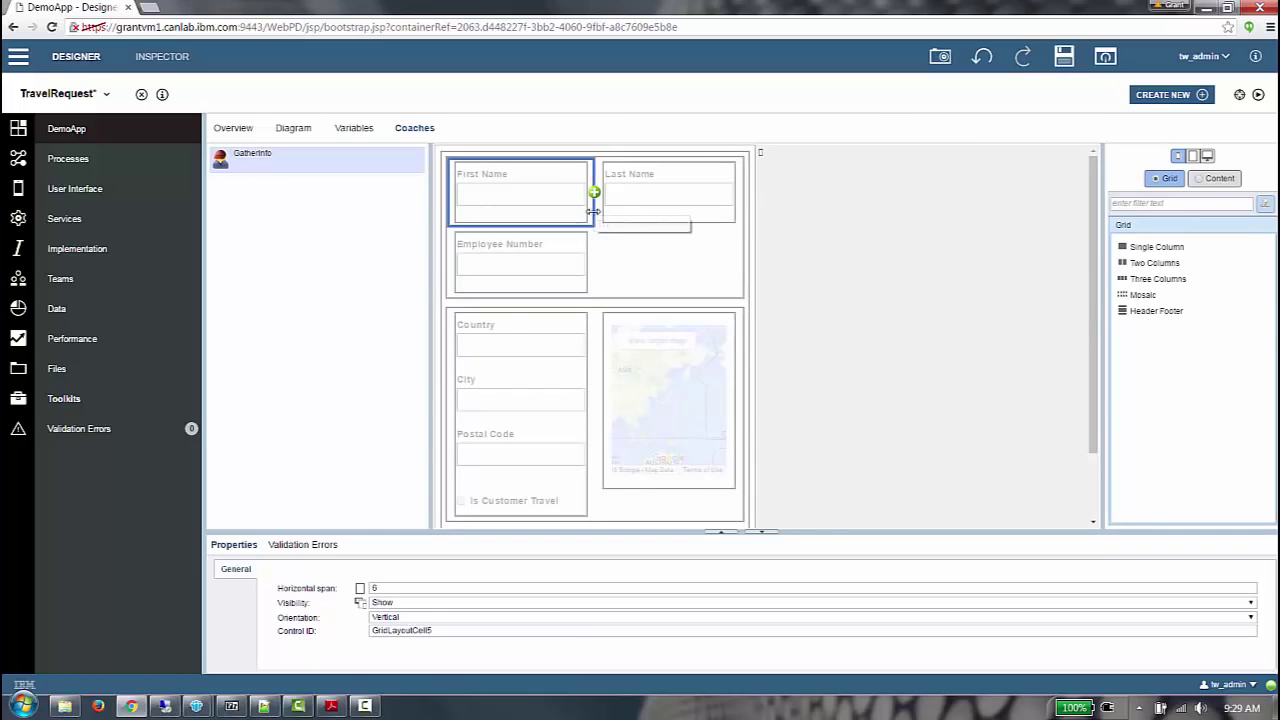
pyautogui.moveTo(592, 210); pyautogui.dragTo(752, 198)
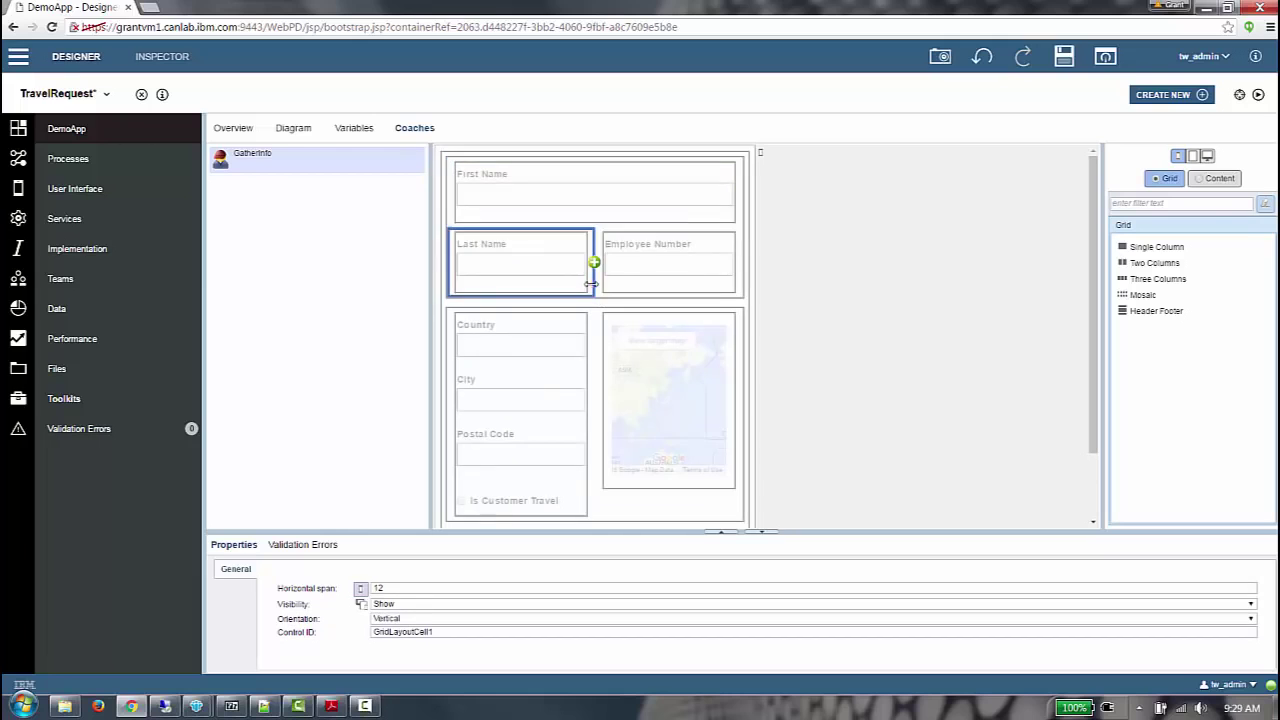
pyautogui.moveTo(591, 285); pyautogui.dragTo(752, 270)
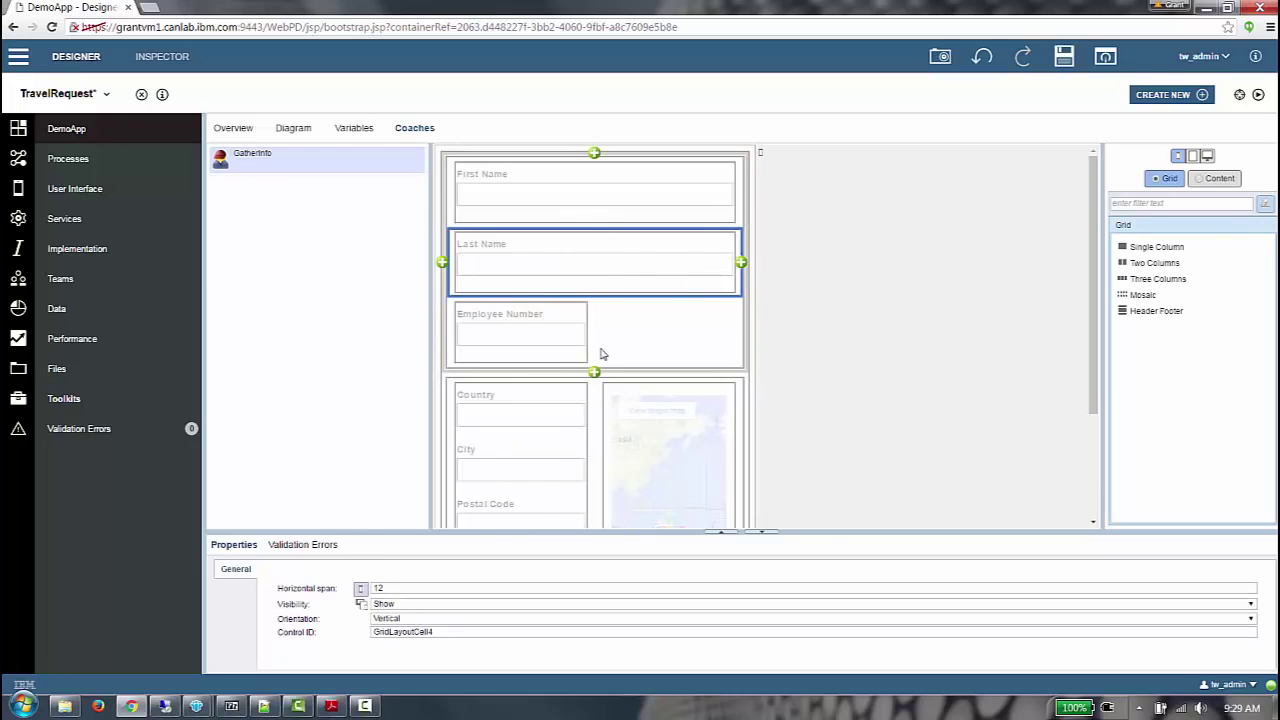
pyautogui.moveTo(586, 343); pyautogui.dragTo(750, 346)
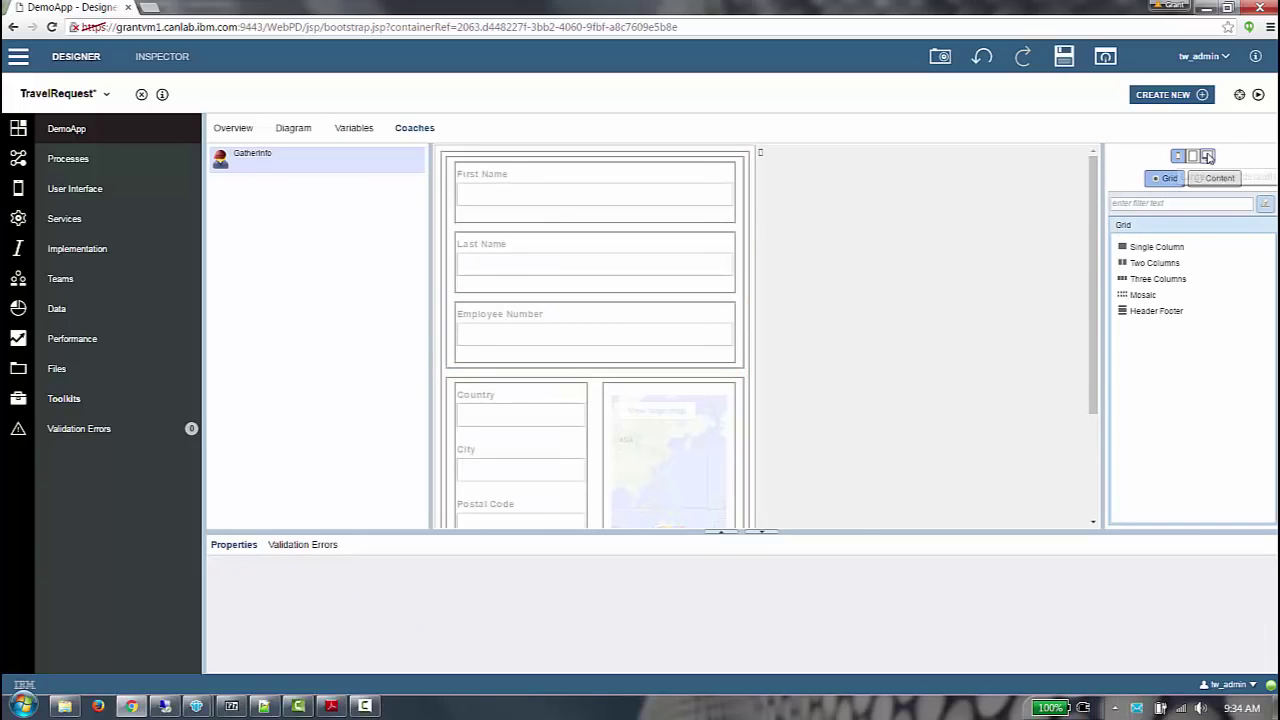
# Step: At desktop width, change the MapCV map's Map Type to Satellite
pyautogui.click(1207, 157)
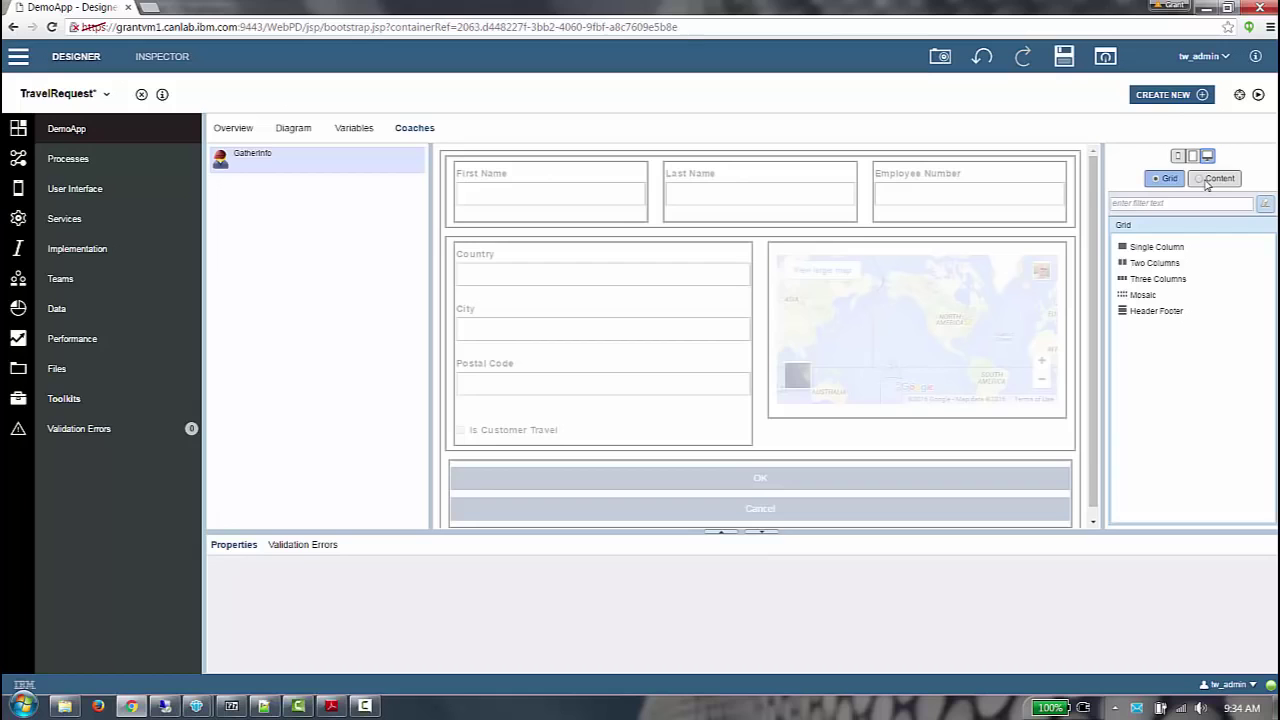
pyautogui.click(1210, 179)
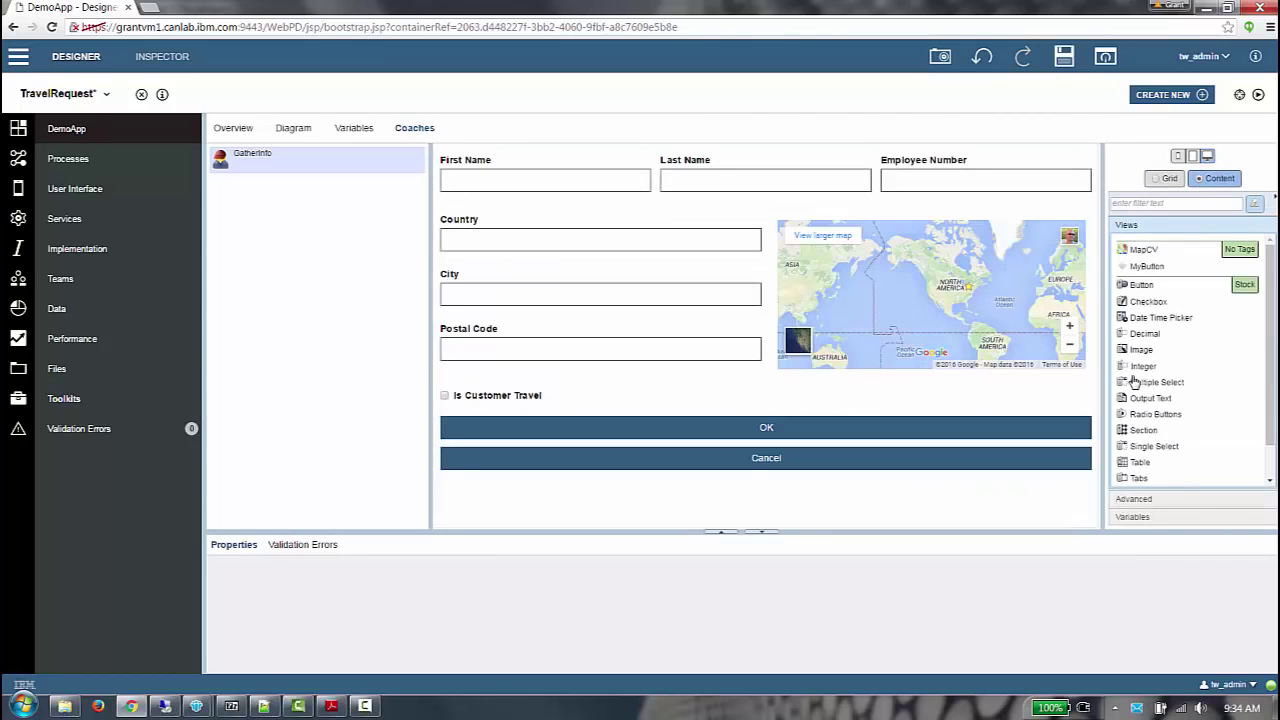
pyautogui.click(771, 367)
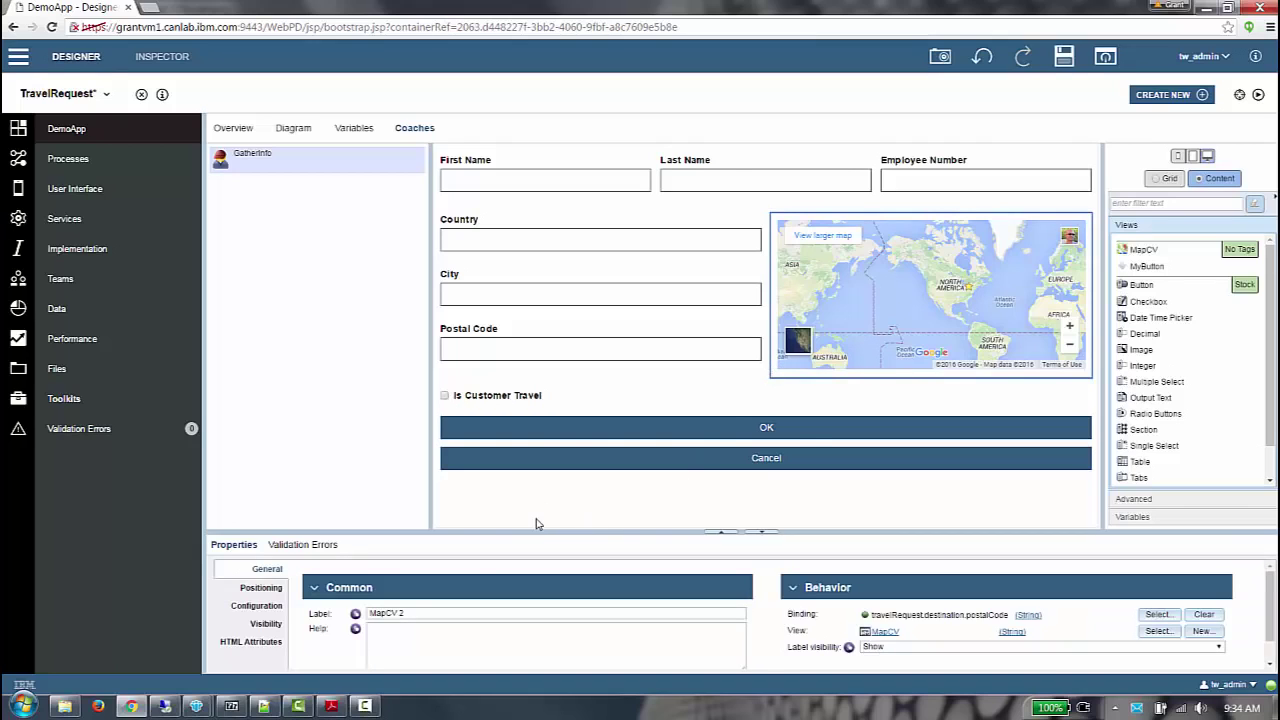
pyautogui.click(257, 605)
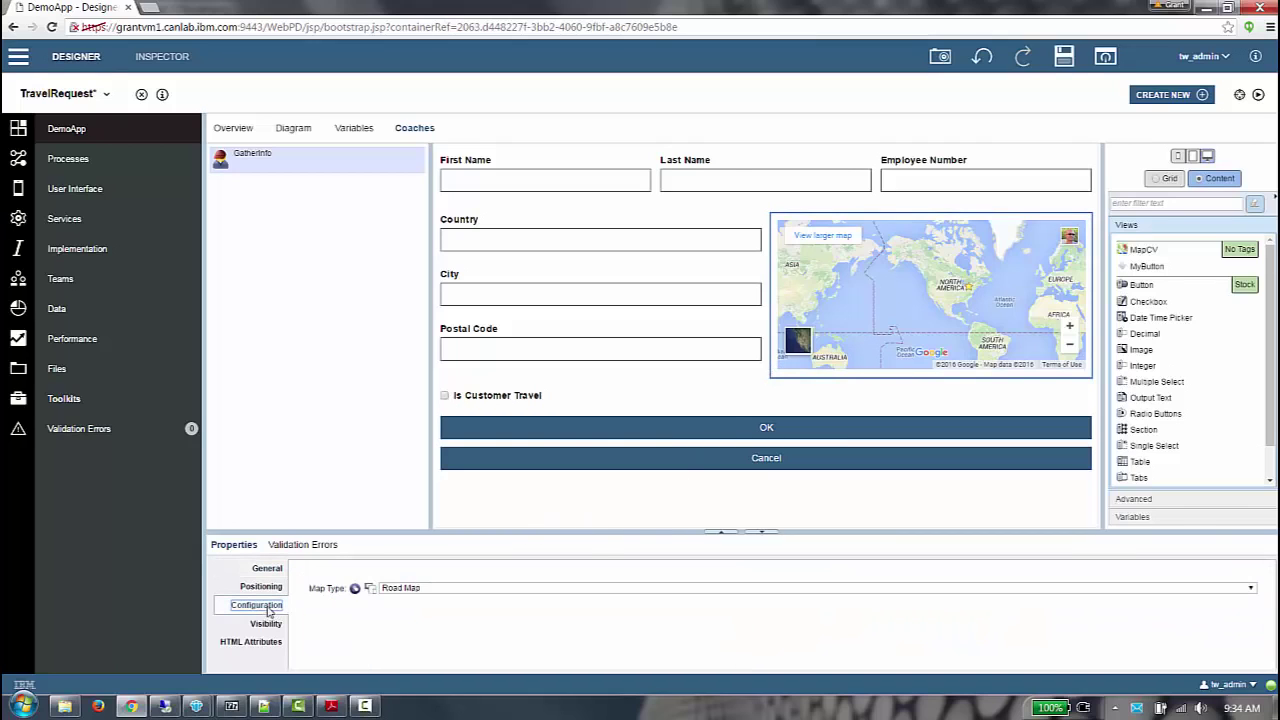
pyautogui.click(400, 590)
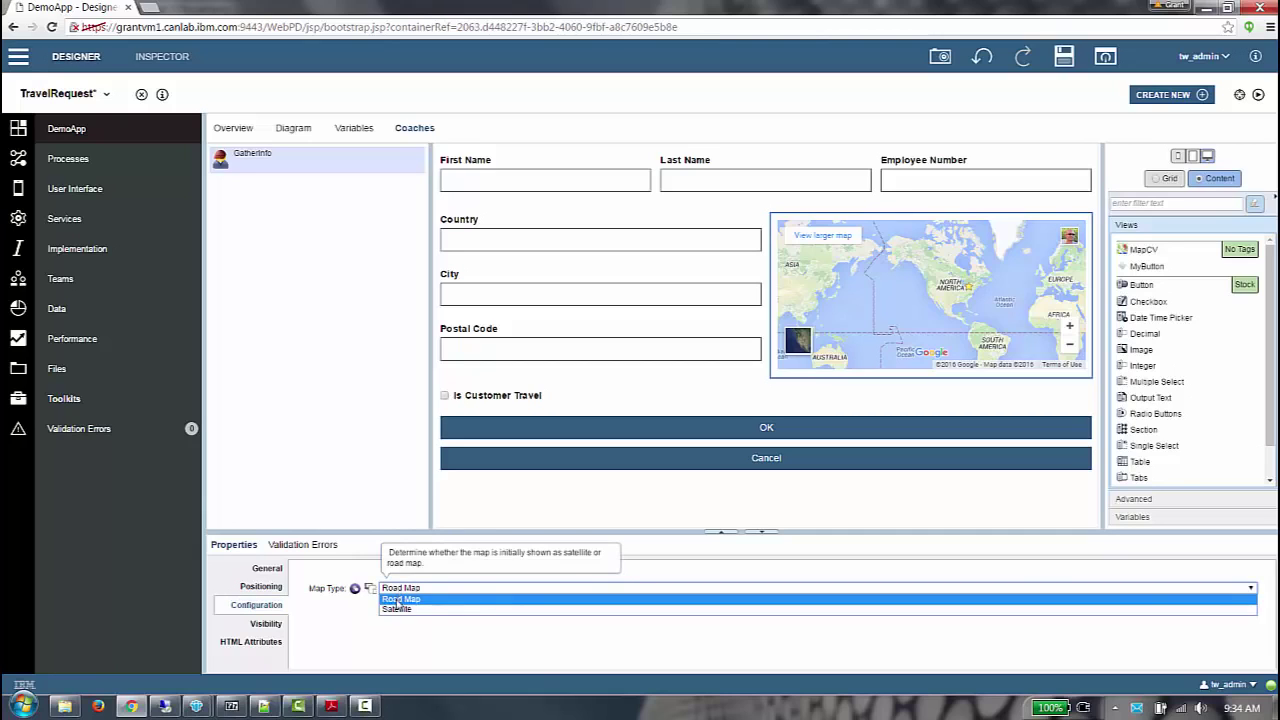
pyautogui.click(393, 610)
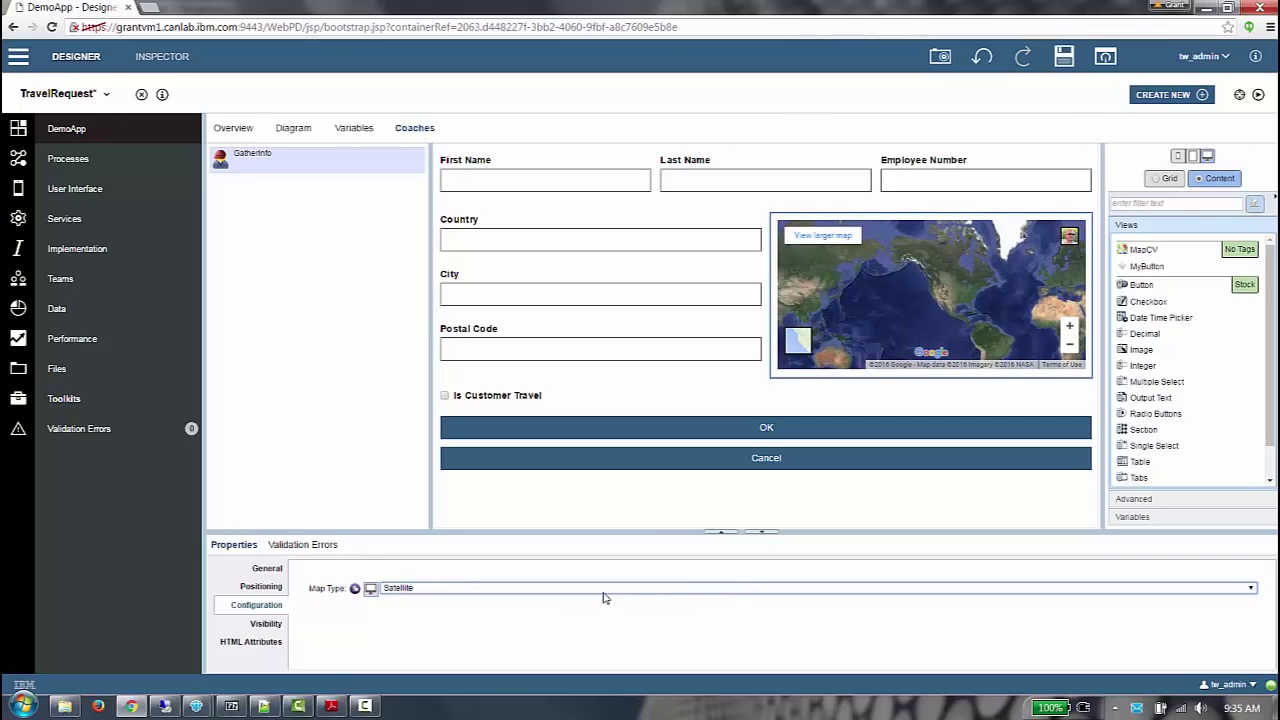
pyautogui.click(262, 588)
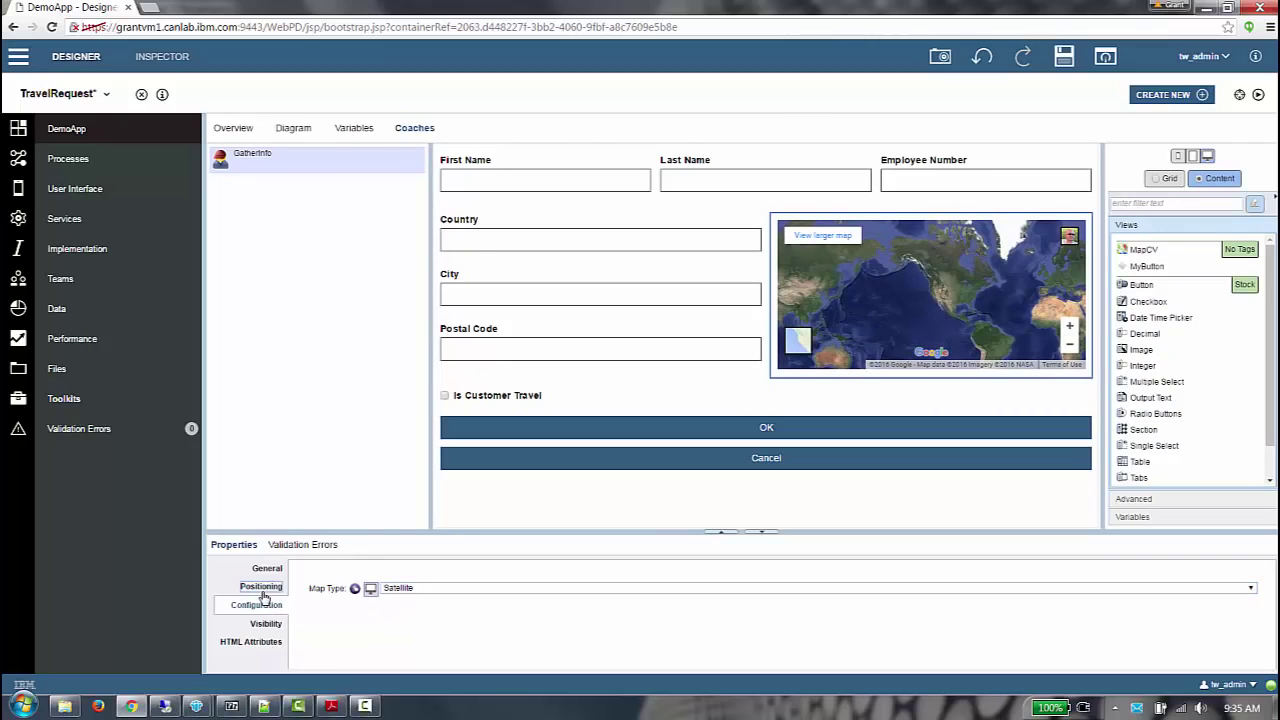
# Step: Set the map height to 400px on desktop, then to 300px at tablet width
pyautogui.click(367, 625)
pyautogui.write('4')
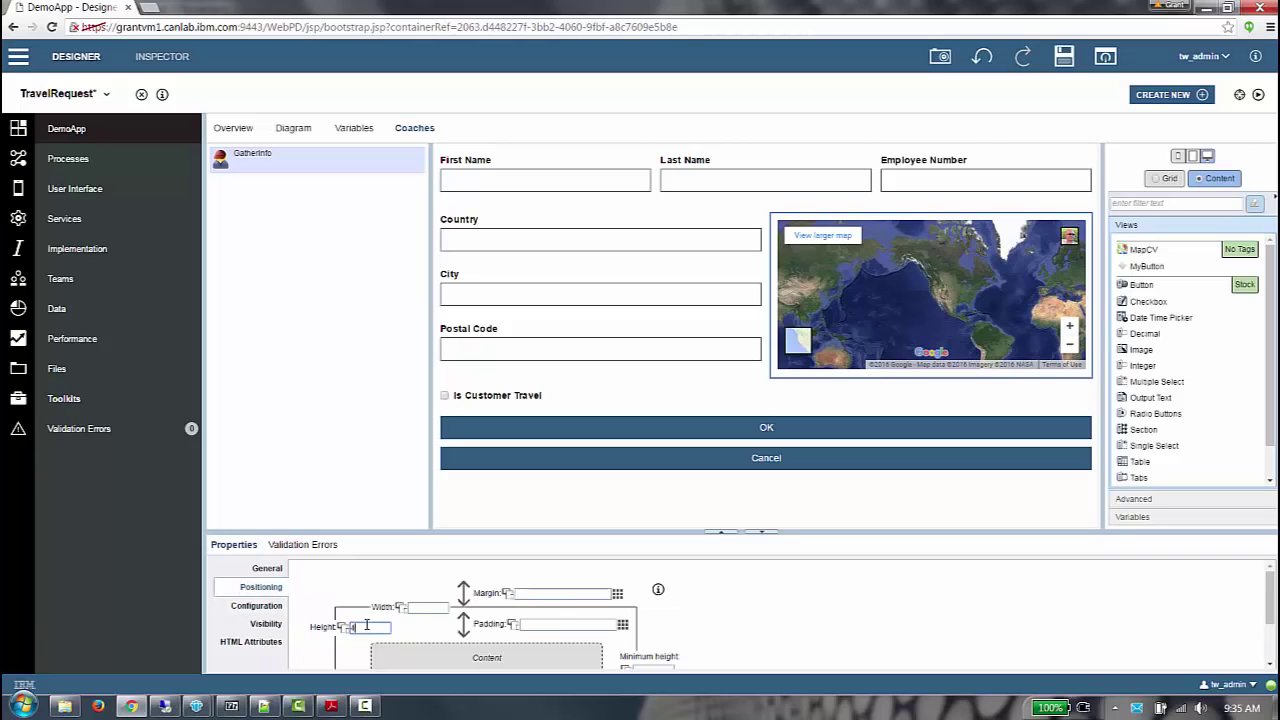
pyautogui.write('00px')
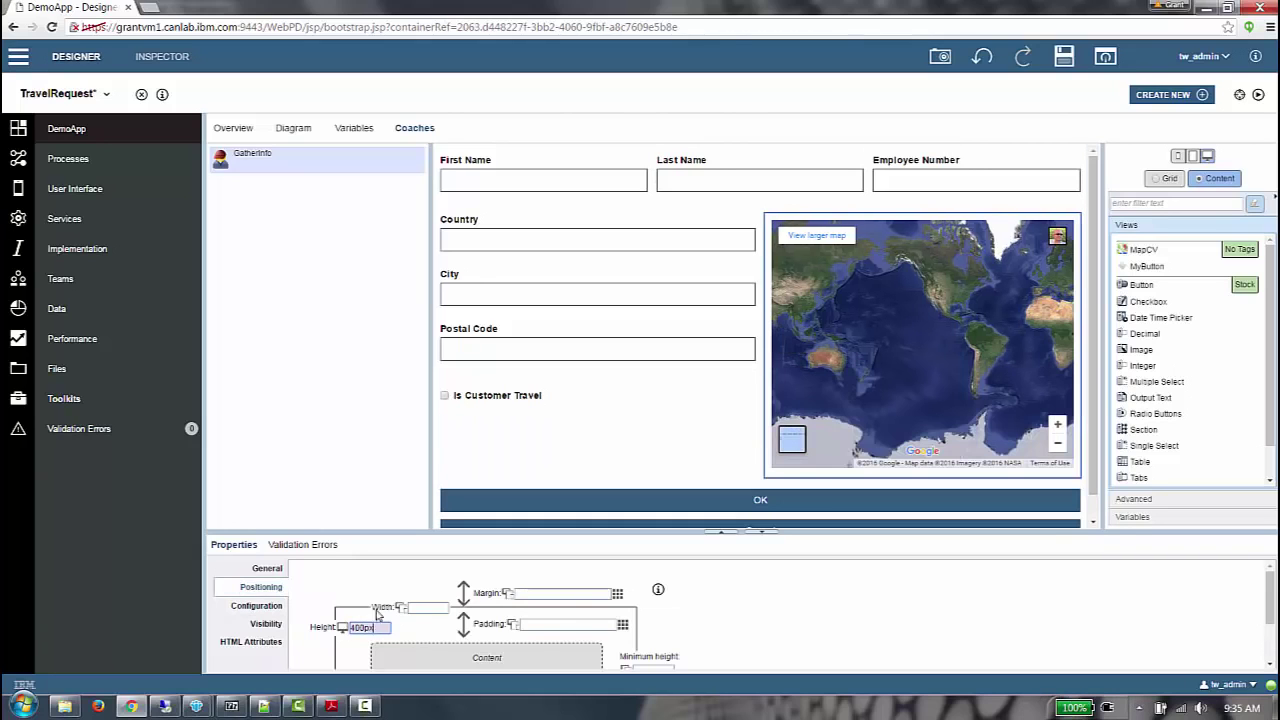
pyautogui.click(1194, 157)
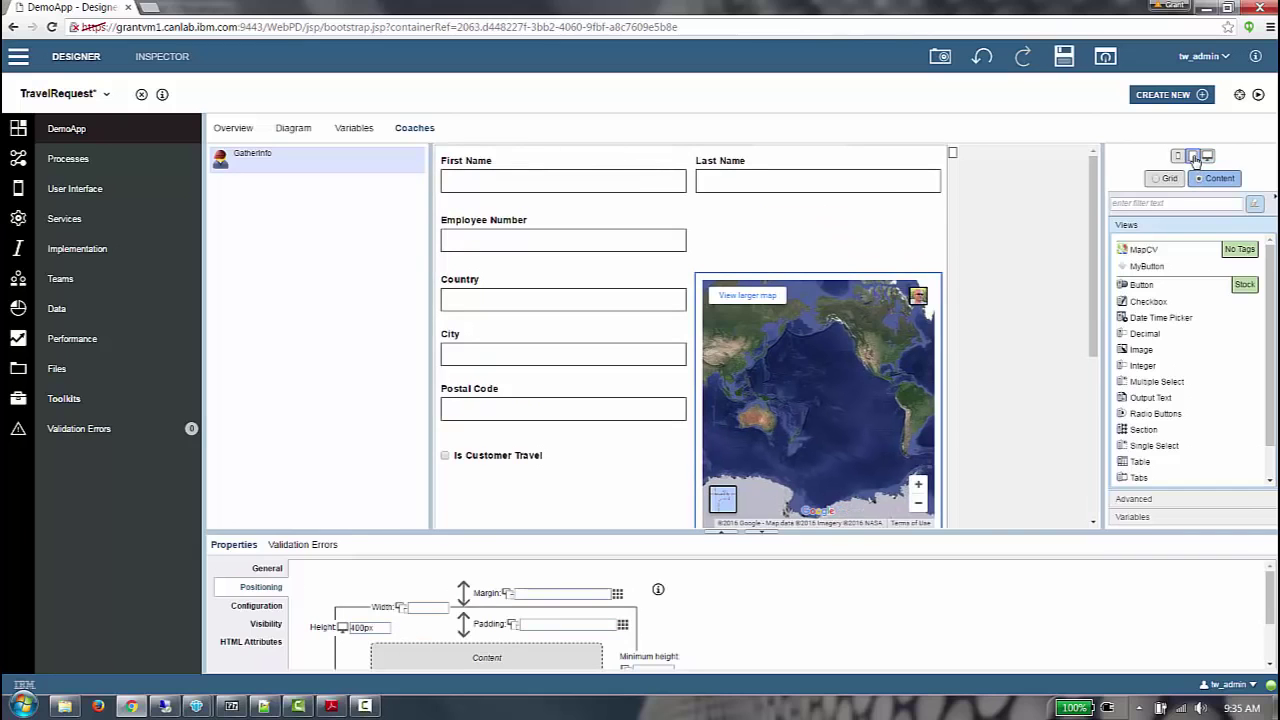
pyautogui.scroll(-1, 1097, 181)
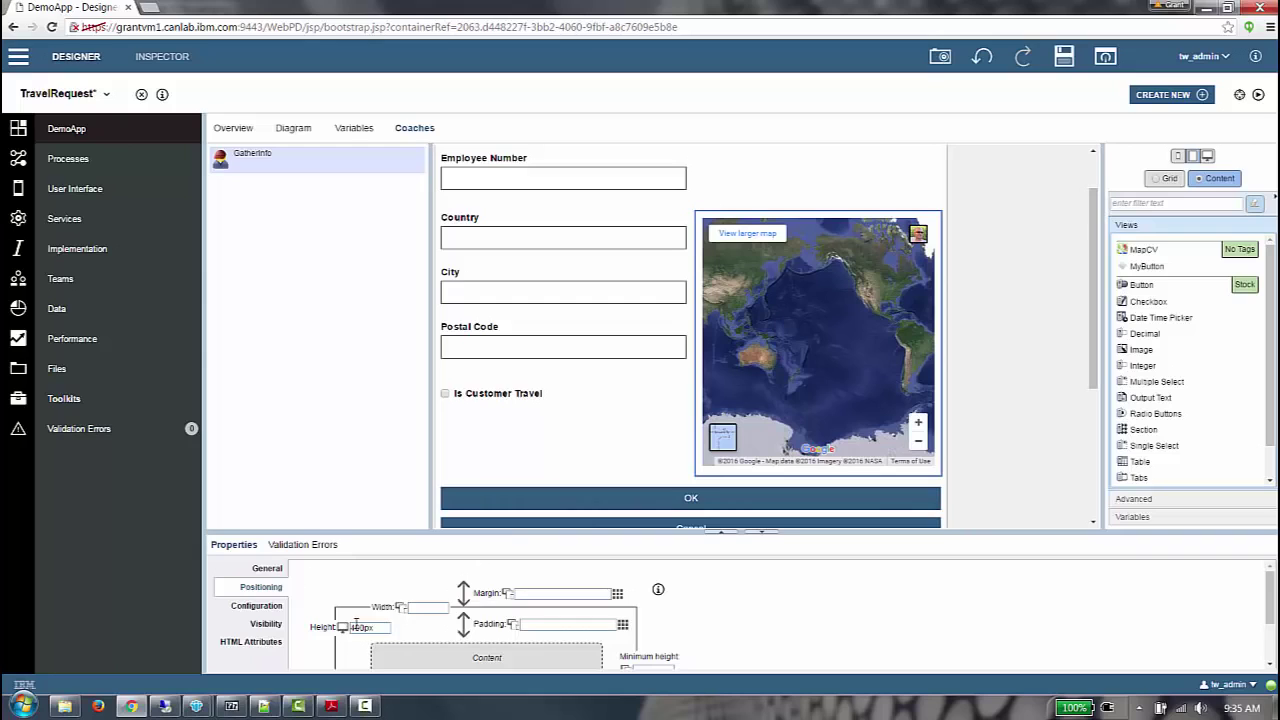
pyautogui.moveTo(356, 624); pyautogui.dragTo(341, 633)
pyautogui.write('3')
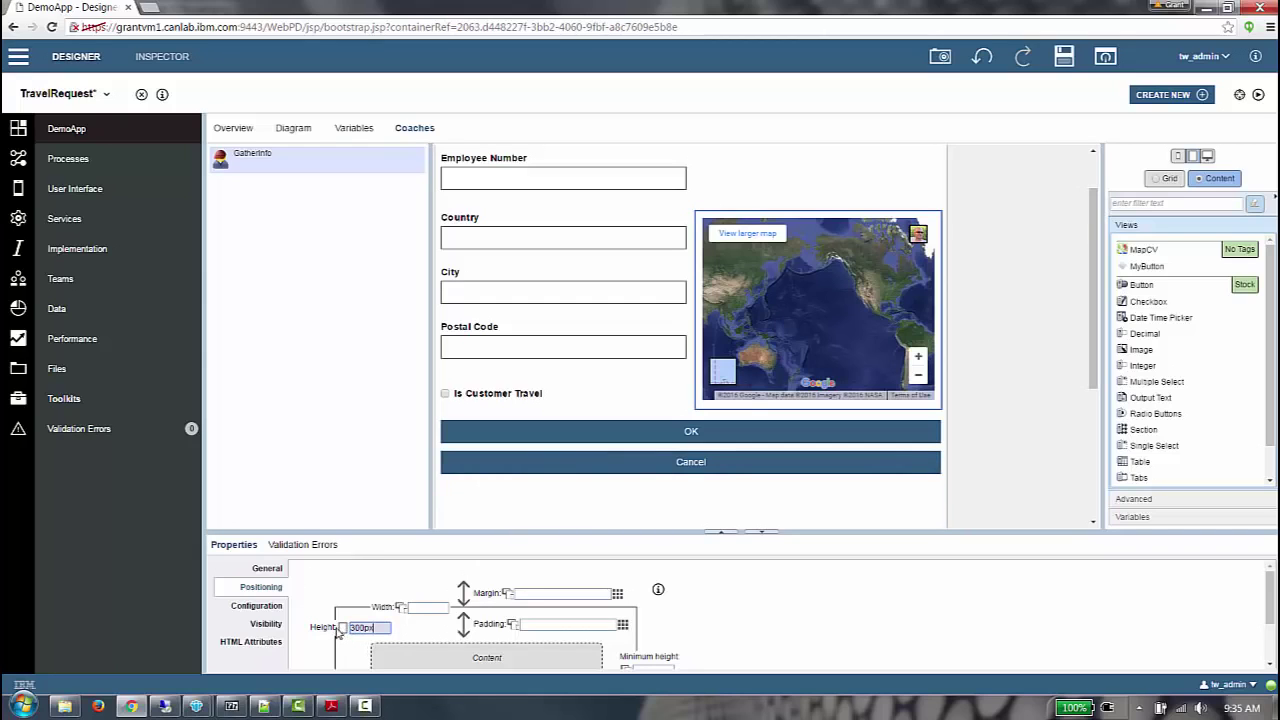
# Step: Switch the tablet layout's map type back to Road Map
pyautogui.click(262, 606)
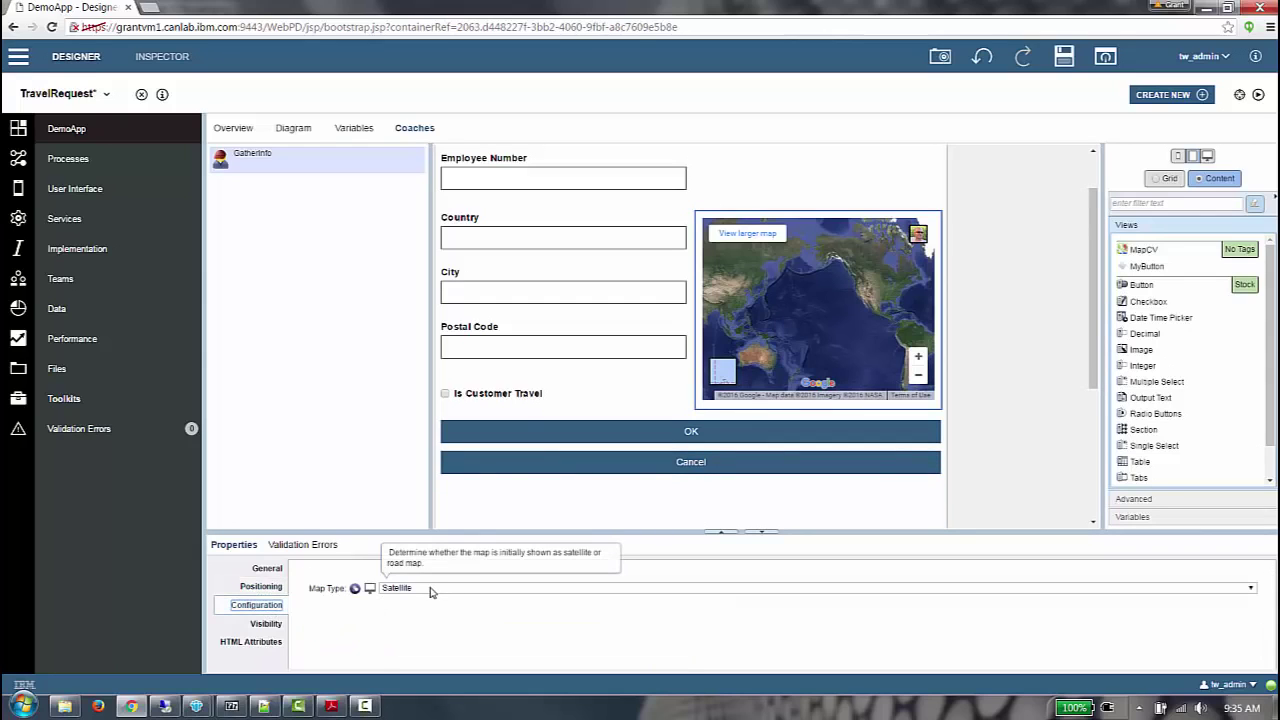
pyautogui.click(430, 590)
pyautogui.click(416, 600)
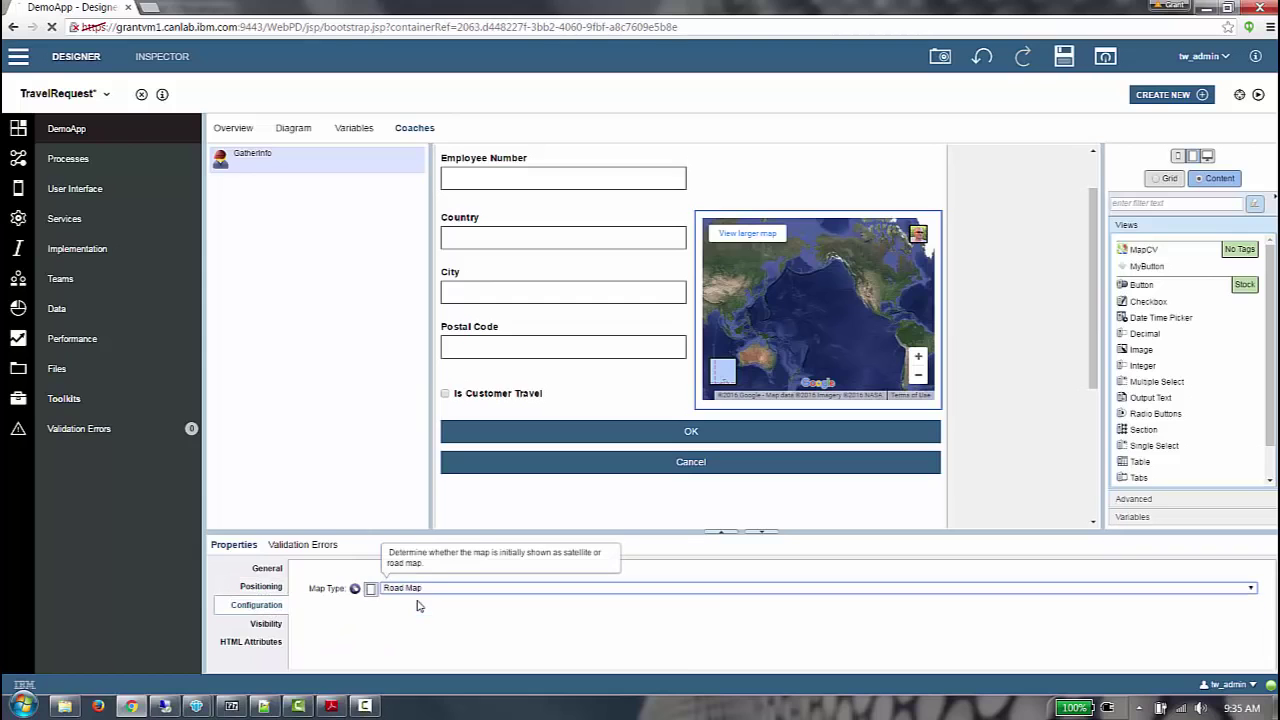
pyautogui.click(500, 394)
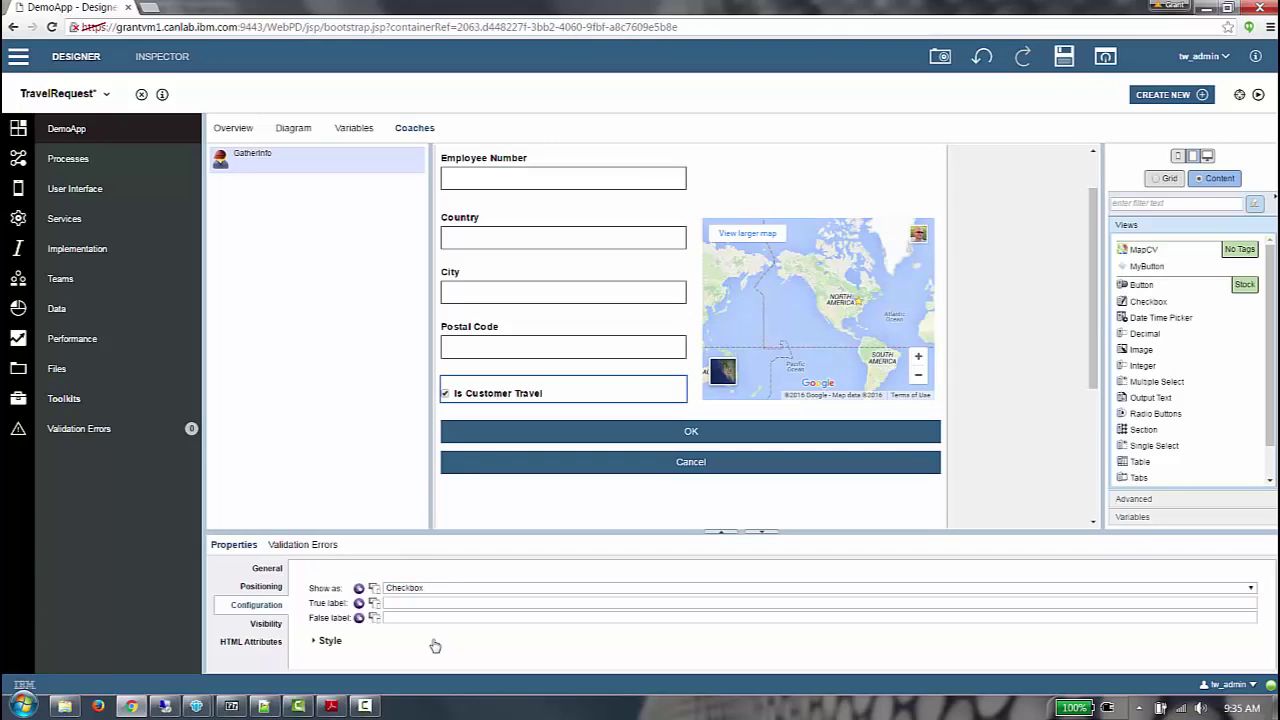
# Step: Display Is Customer Travel as a Yes/No switch instead of a checkbox on tablet
pyautogui.click(408, 590)
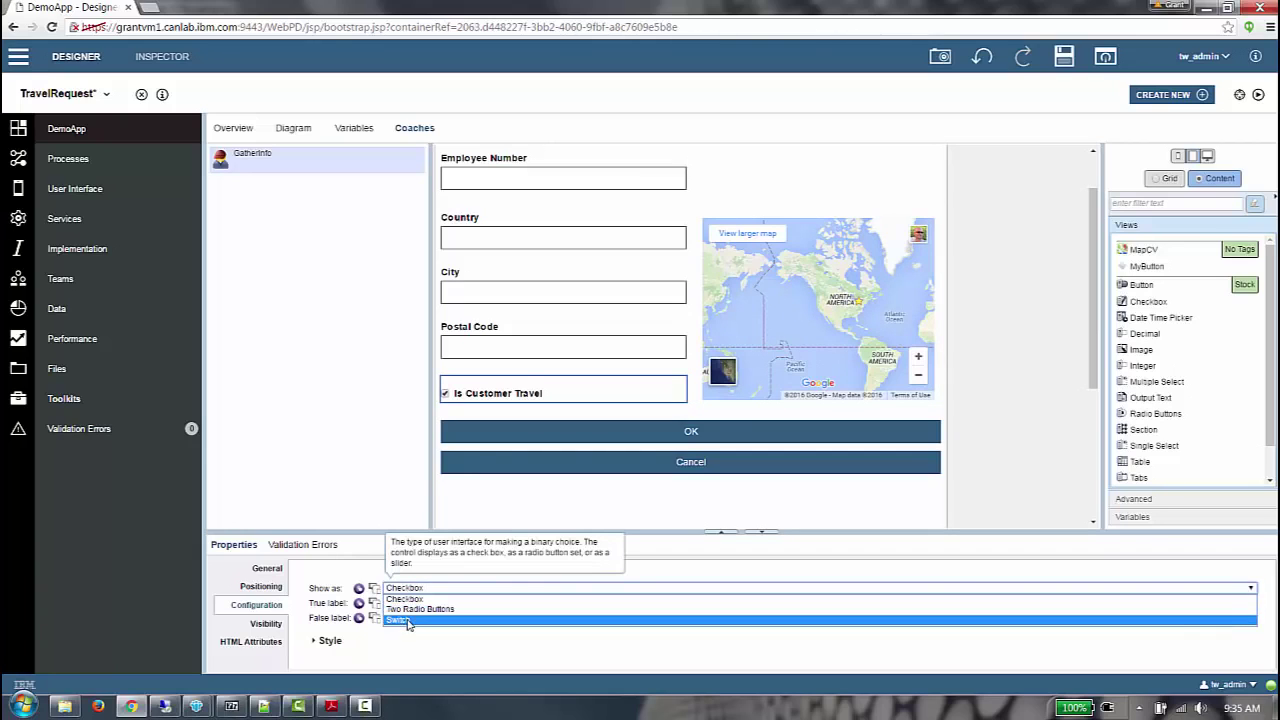
pyautogui.click(400, 620)
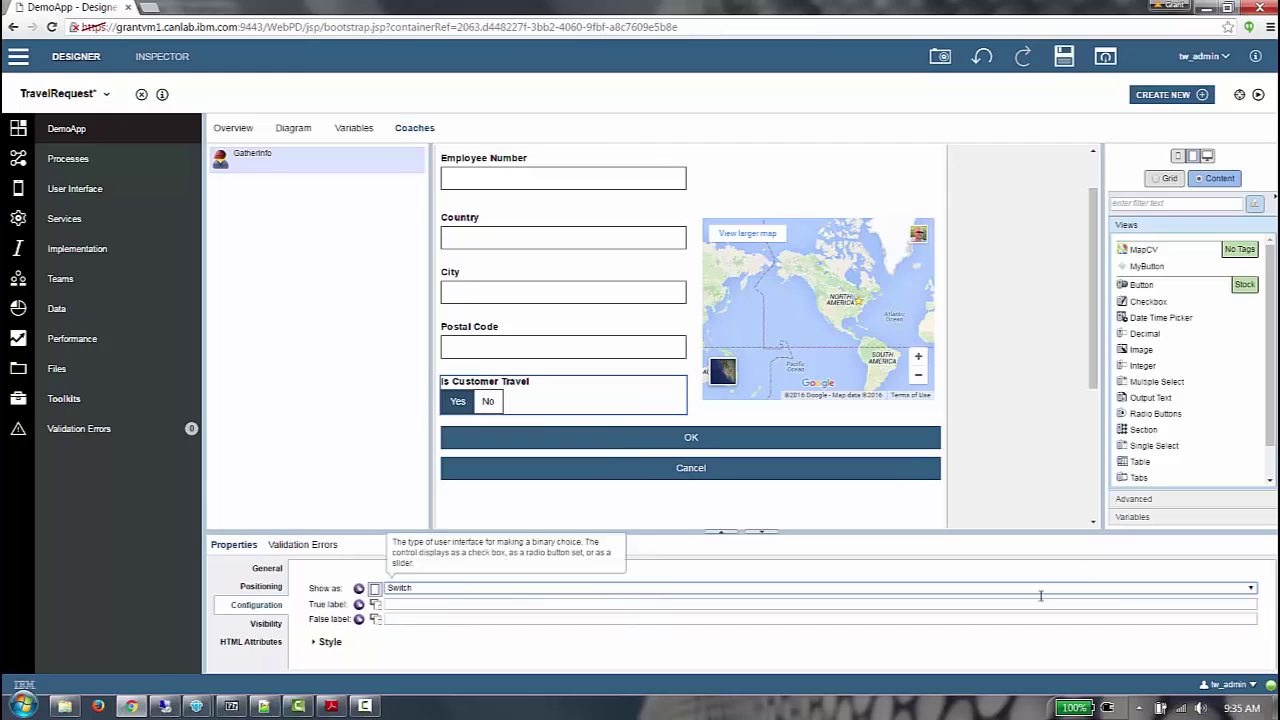
pyautogui.click(1178, 157)
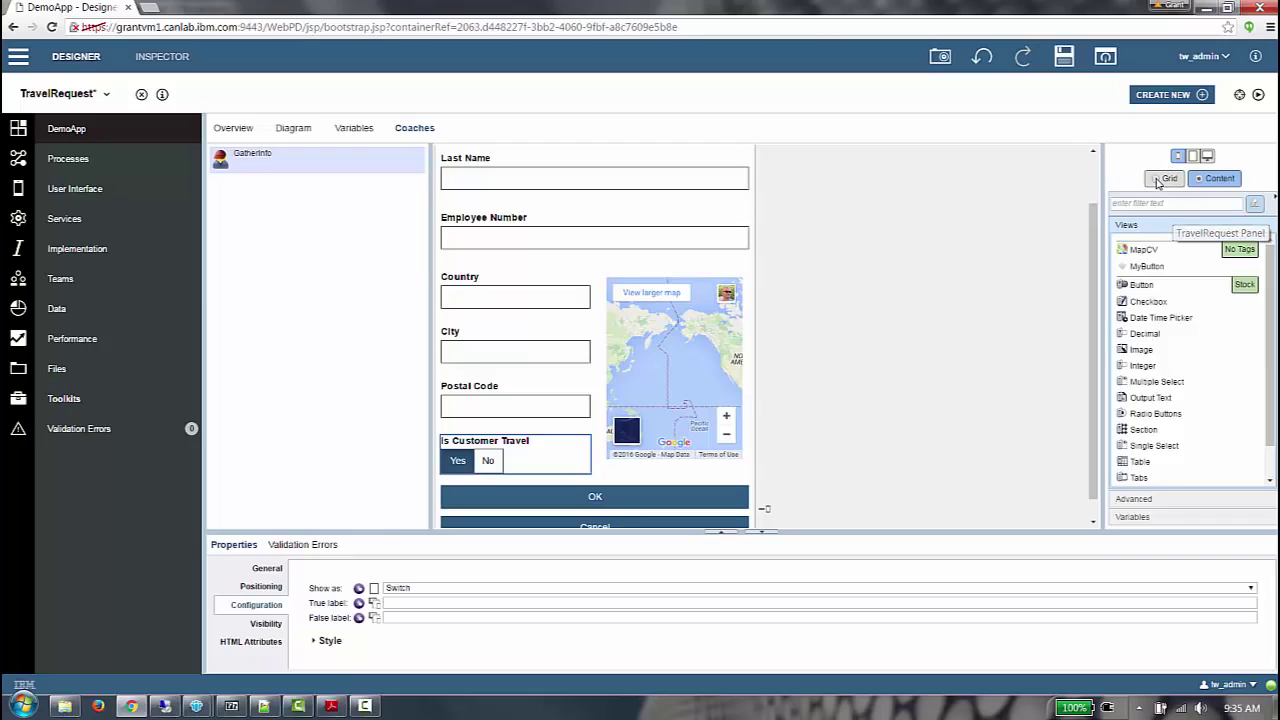
# Step: On the phone layout, hide the map cell and stretch the address cell to 12 columns
pyautogui.click(1163, 178)
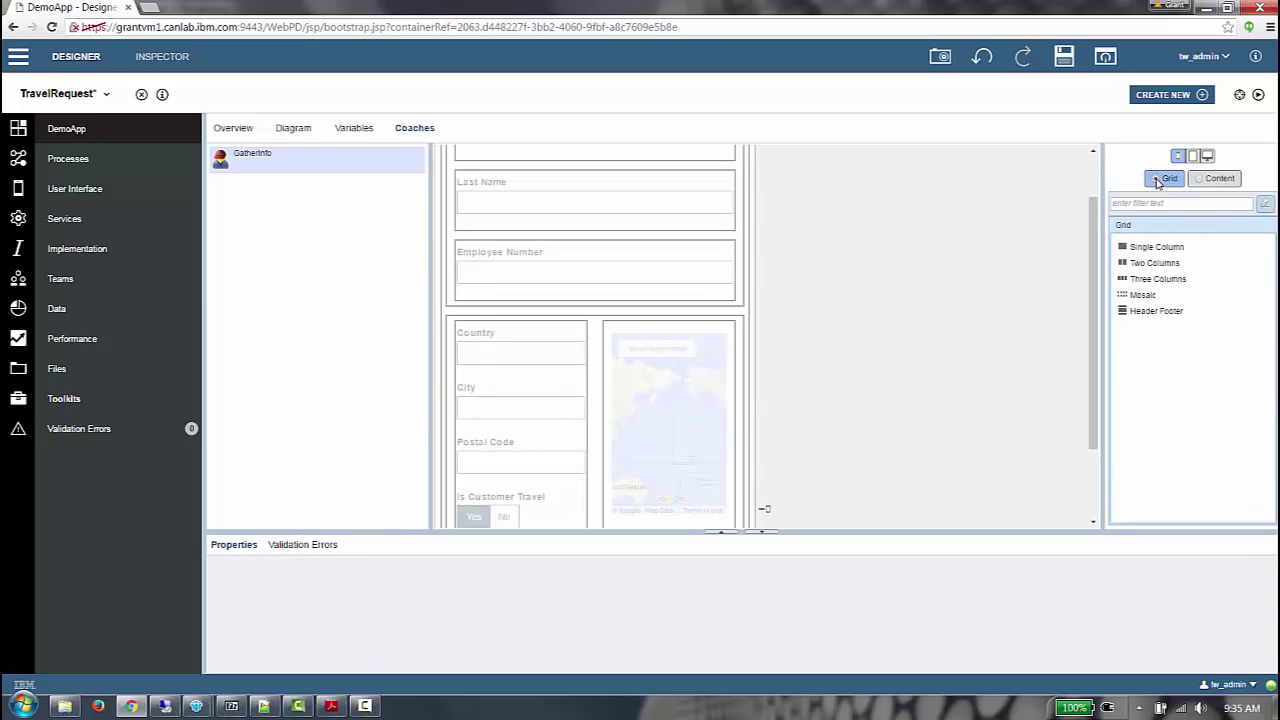
pyautogui.click(600, 348)
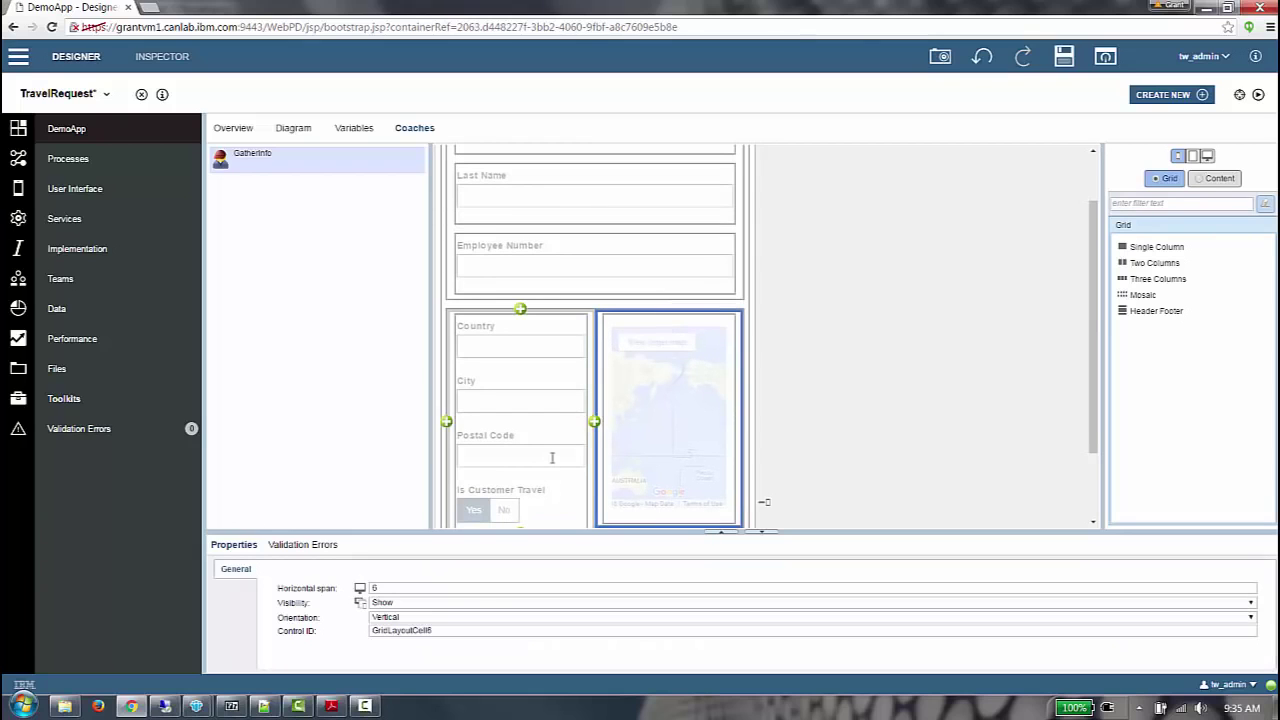
pyautogui.click(391, 603)
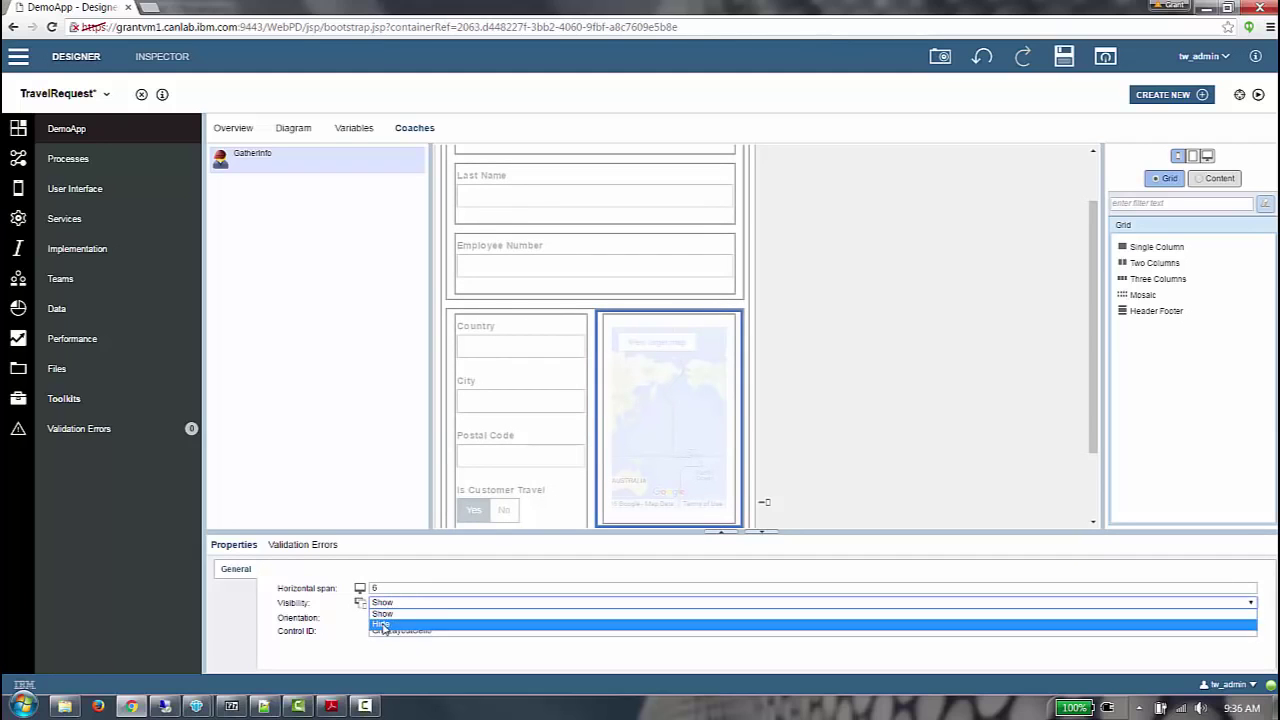
pyautogui.click(381, 625)
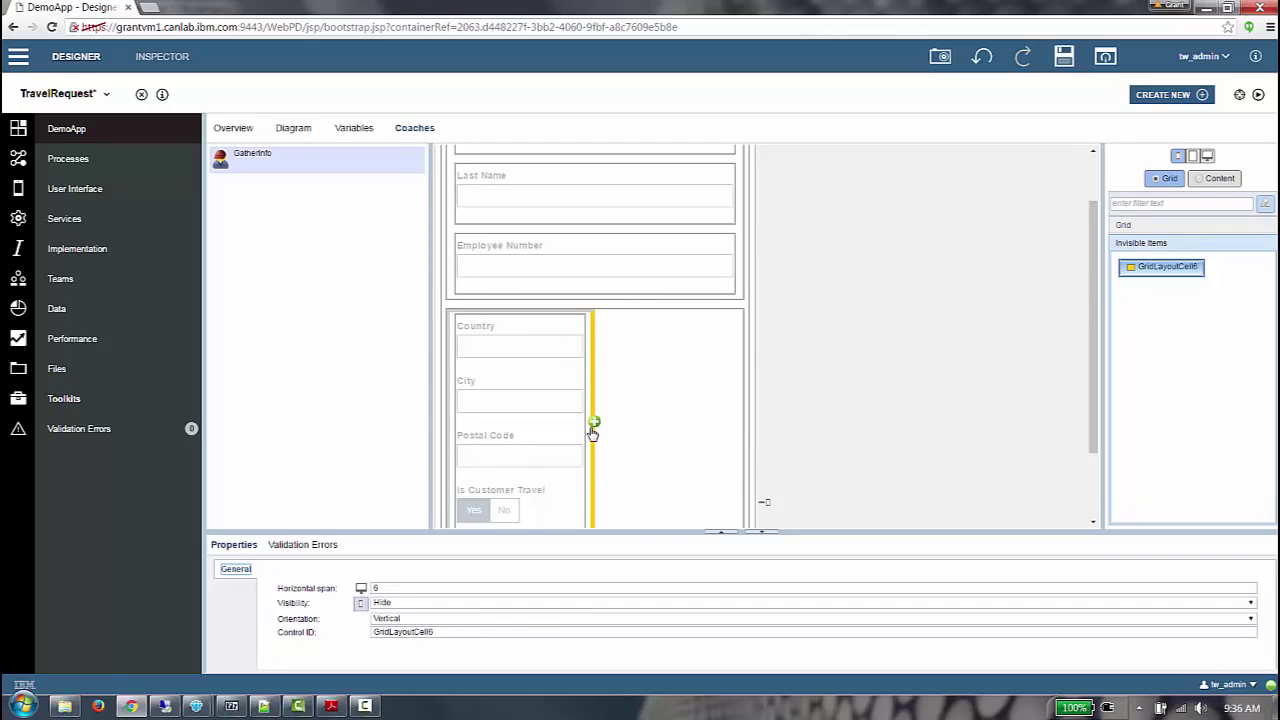
pyautogui.moveTo(590, 437); pyautogui.dragTo(750, 426)
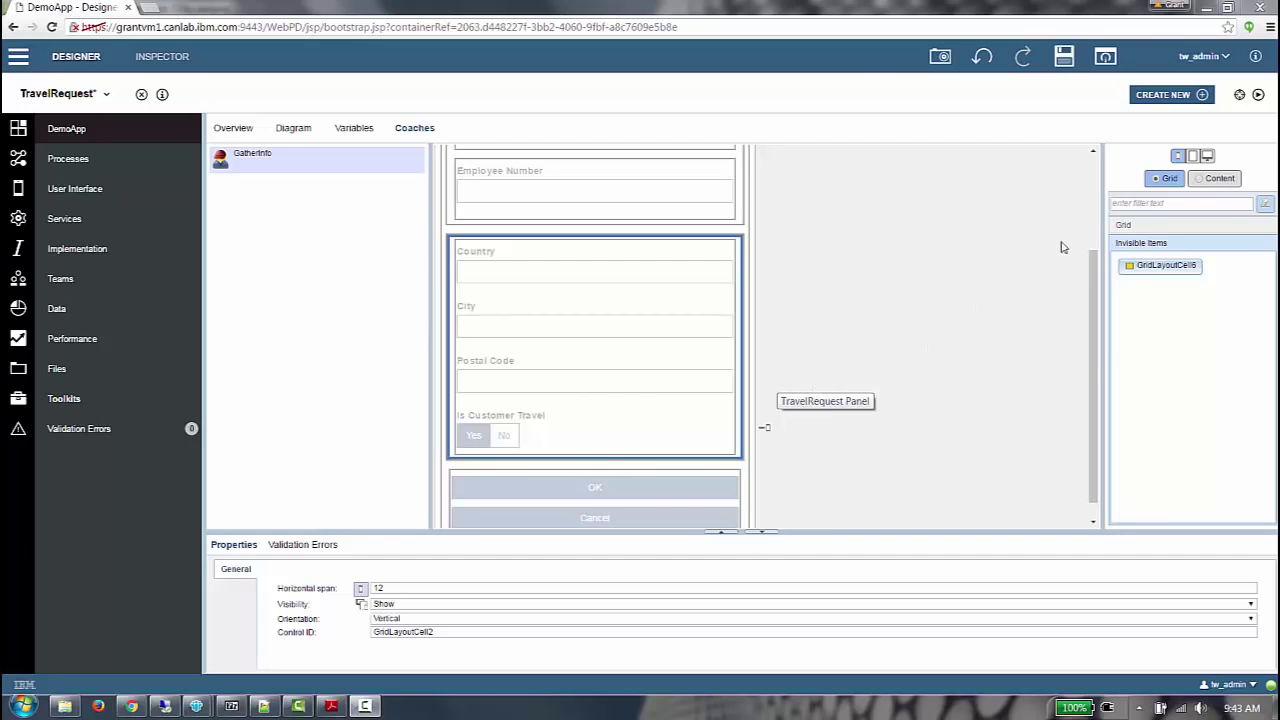
# Step: At desktop width, set the OK/Cancel cell to Horizontal orientation and Center alignment
pyautogui.click(1207, 157)
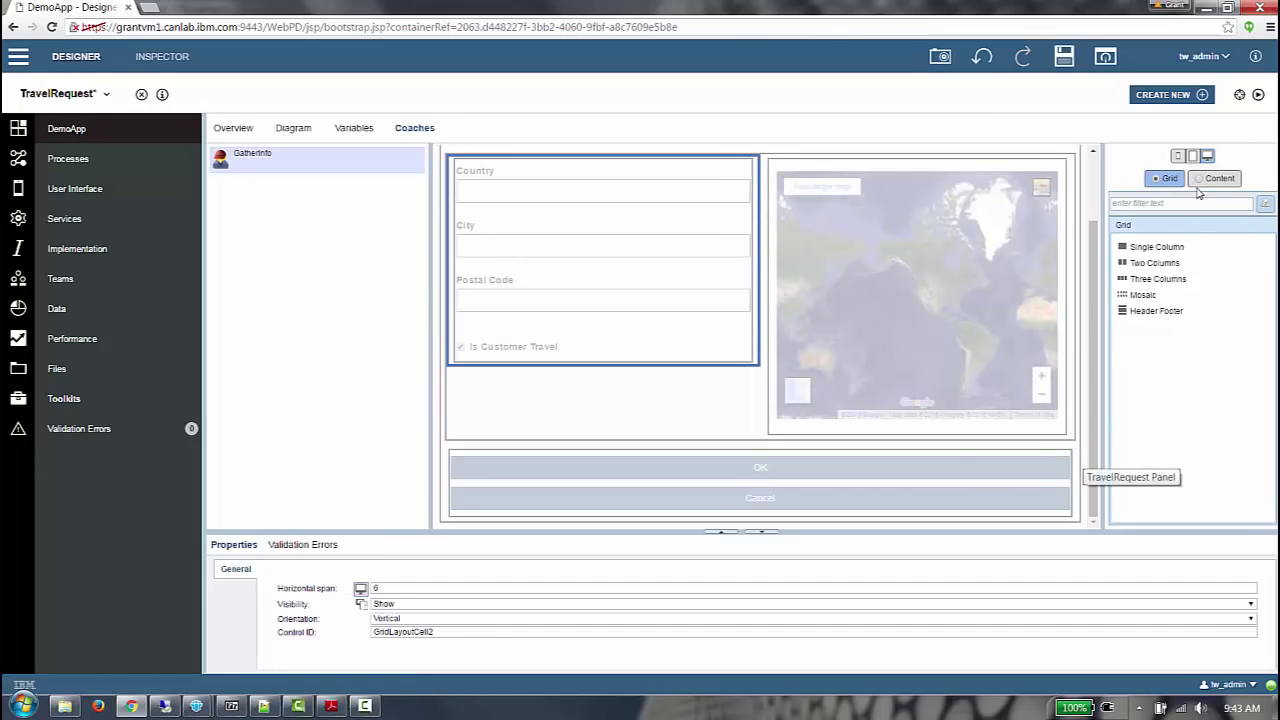
pyautogui.click(929, 457)
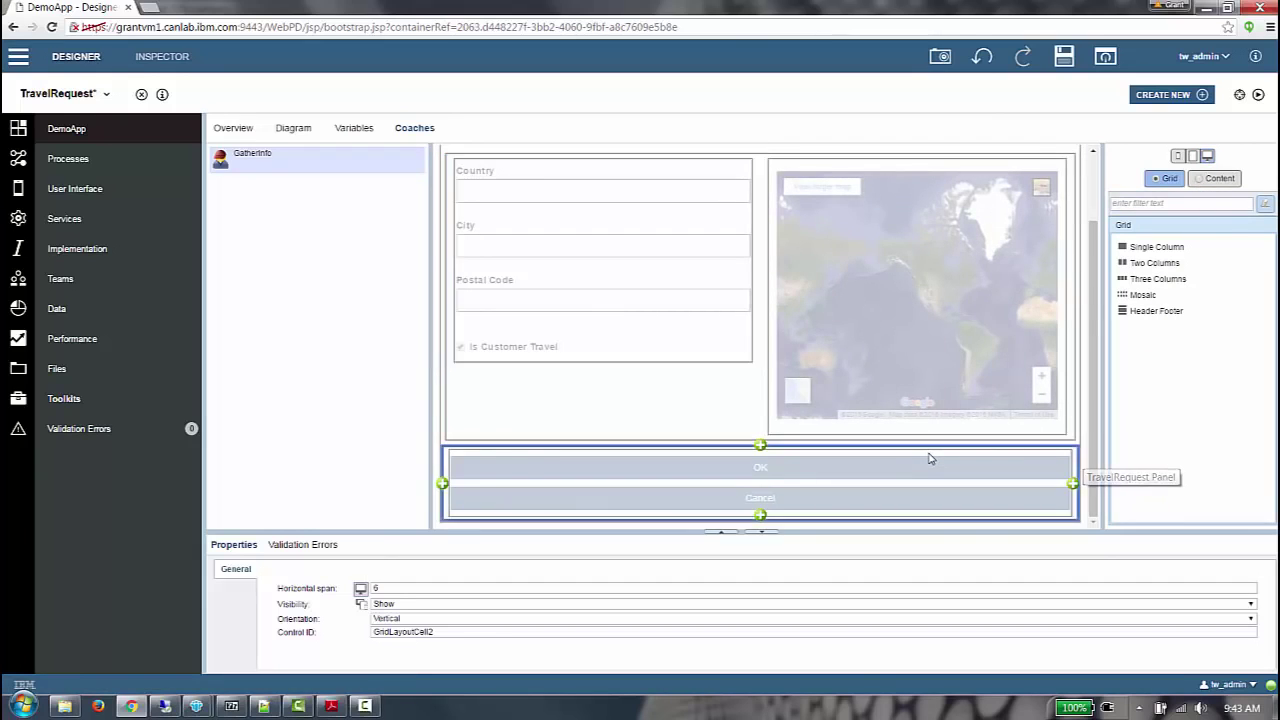
pyautogui.click(390, 620)
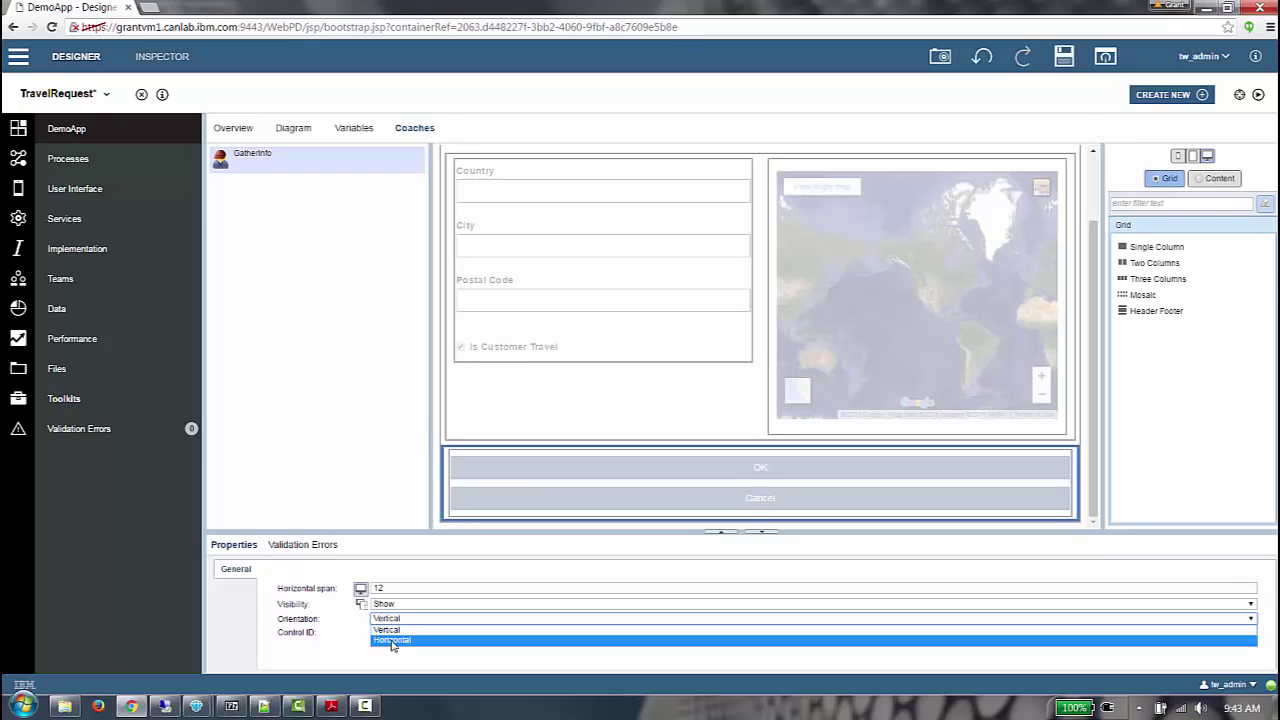
pyautogui.click(393, 641)
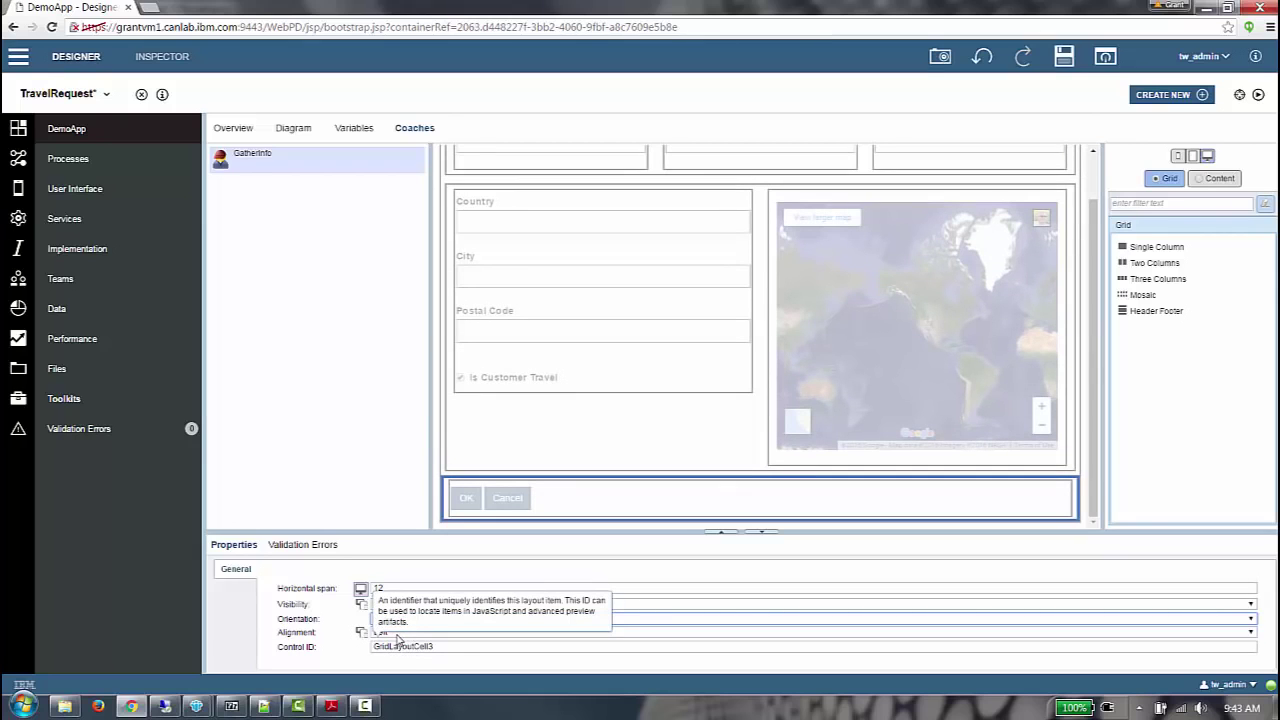
pyautogui.click(634, 634)
pyautogui.click(491, 664)
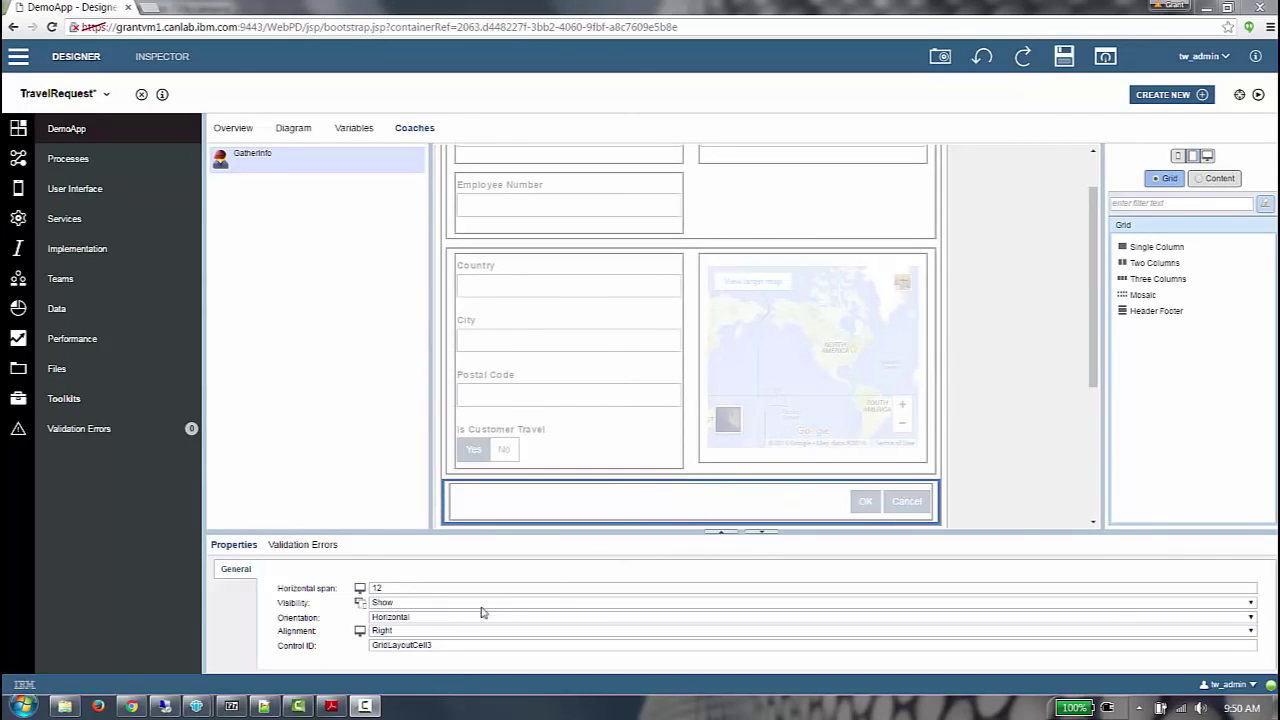
pyautogui.click(398, 631)
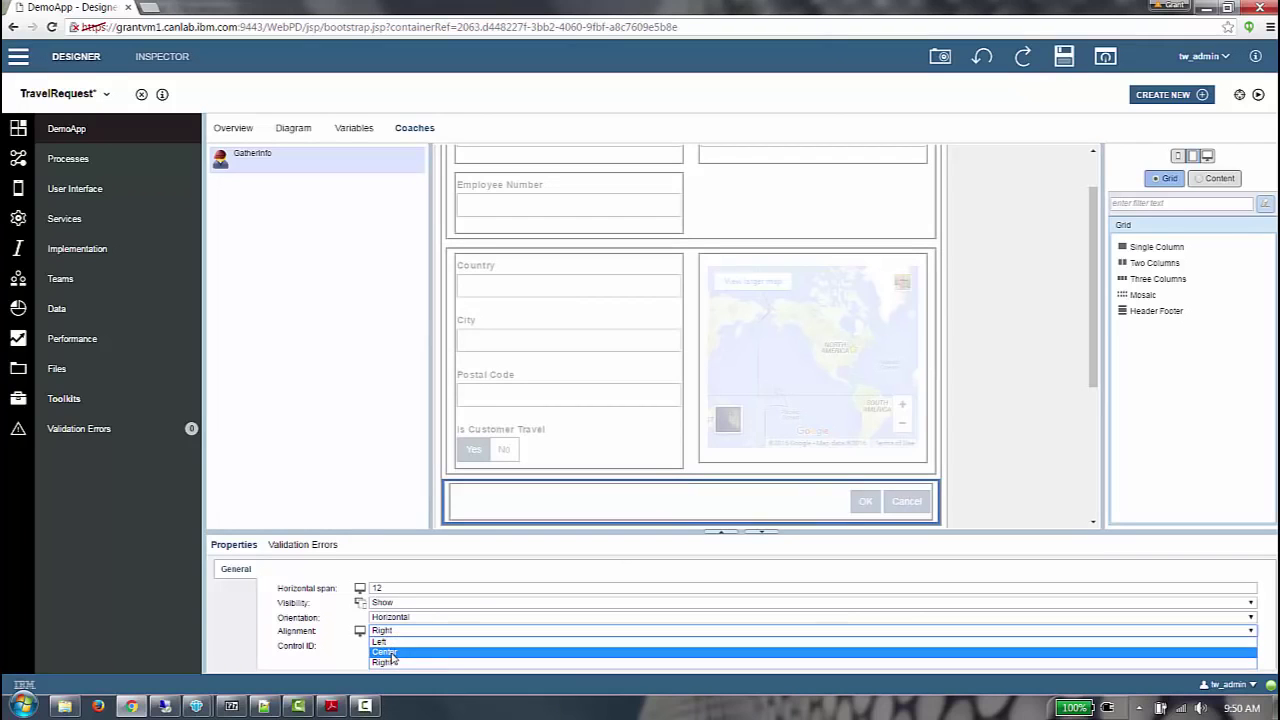
pyautogui.click(391, 652)
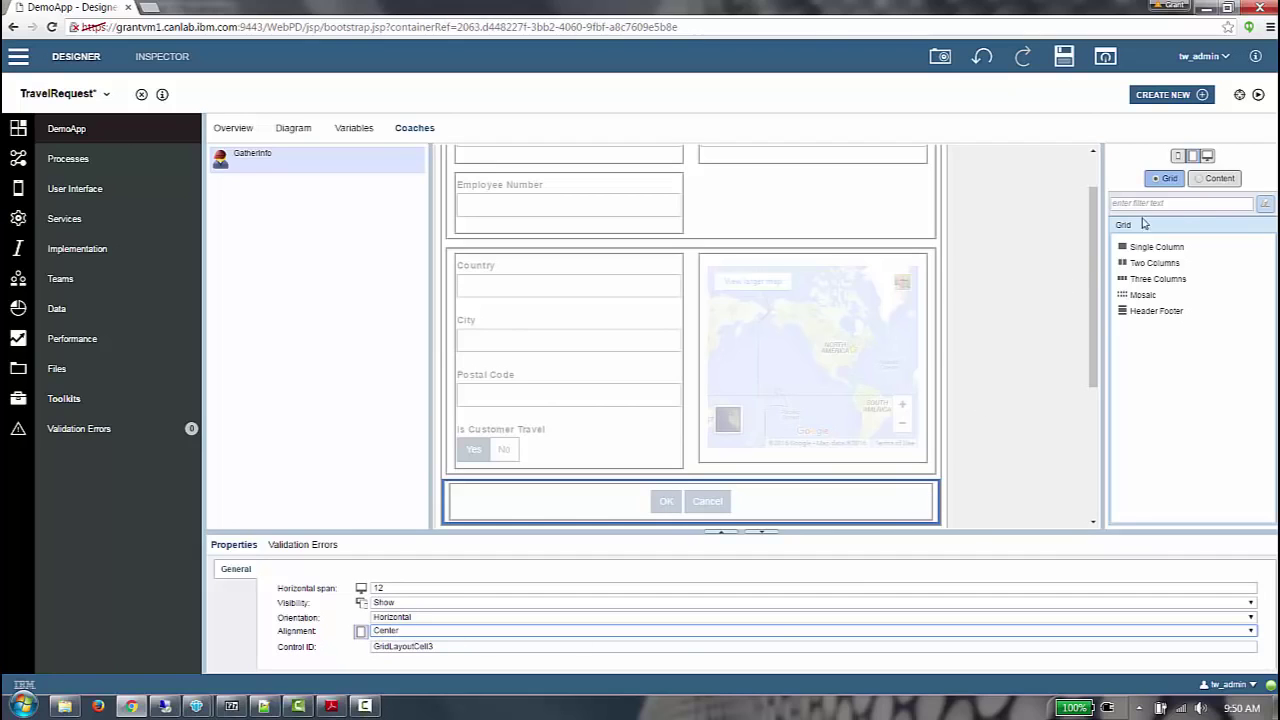
pyautogui.click(1201, 180)
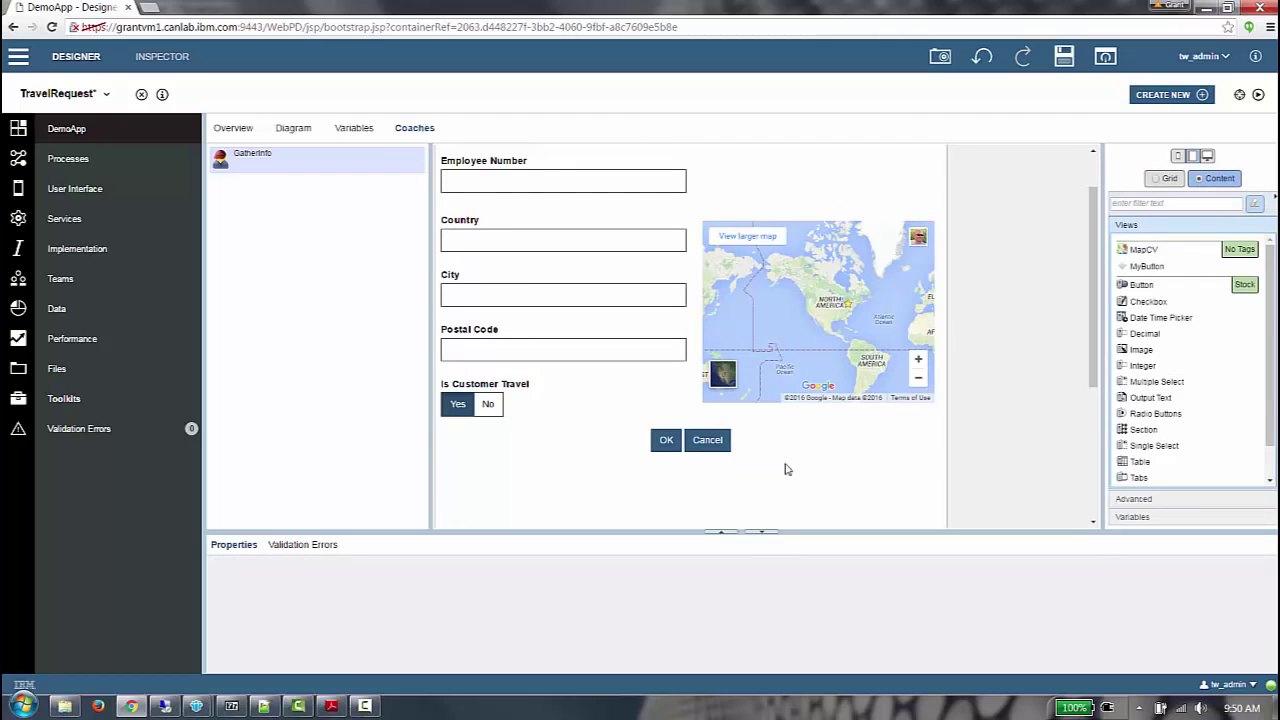
# Step: Set the OK and Cancel buttons' width to 45% in Positioning
pyautogui.click(670, 446)
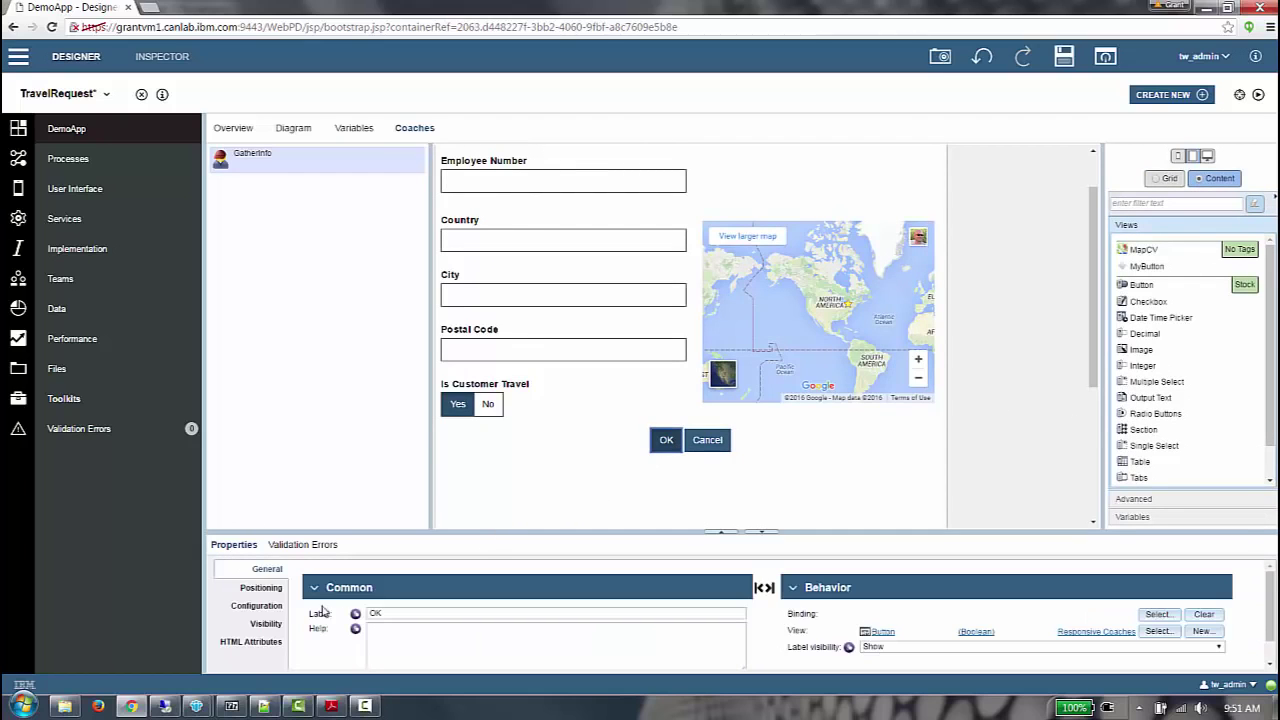
pyautogui.click(261, 588)
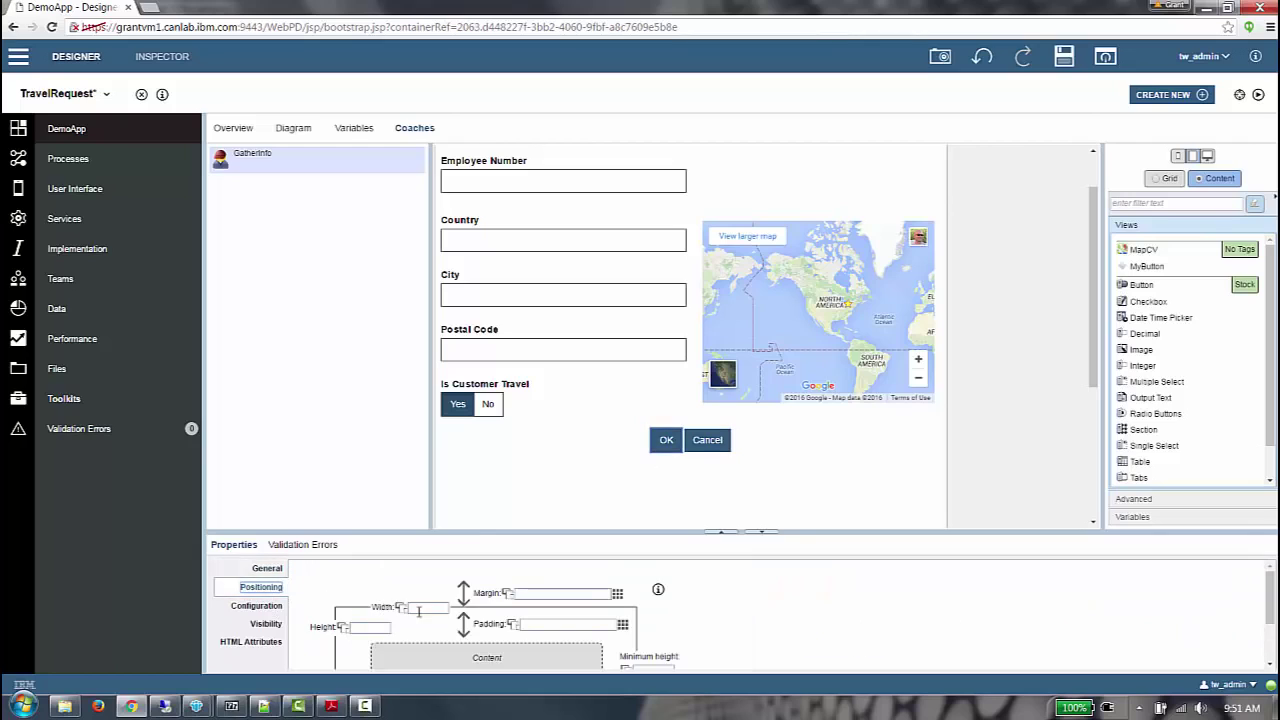
pyautogui.click(421, 608)
pyautogui.write('45')
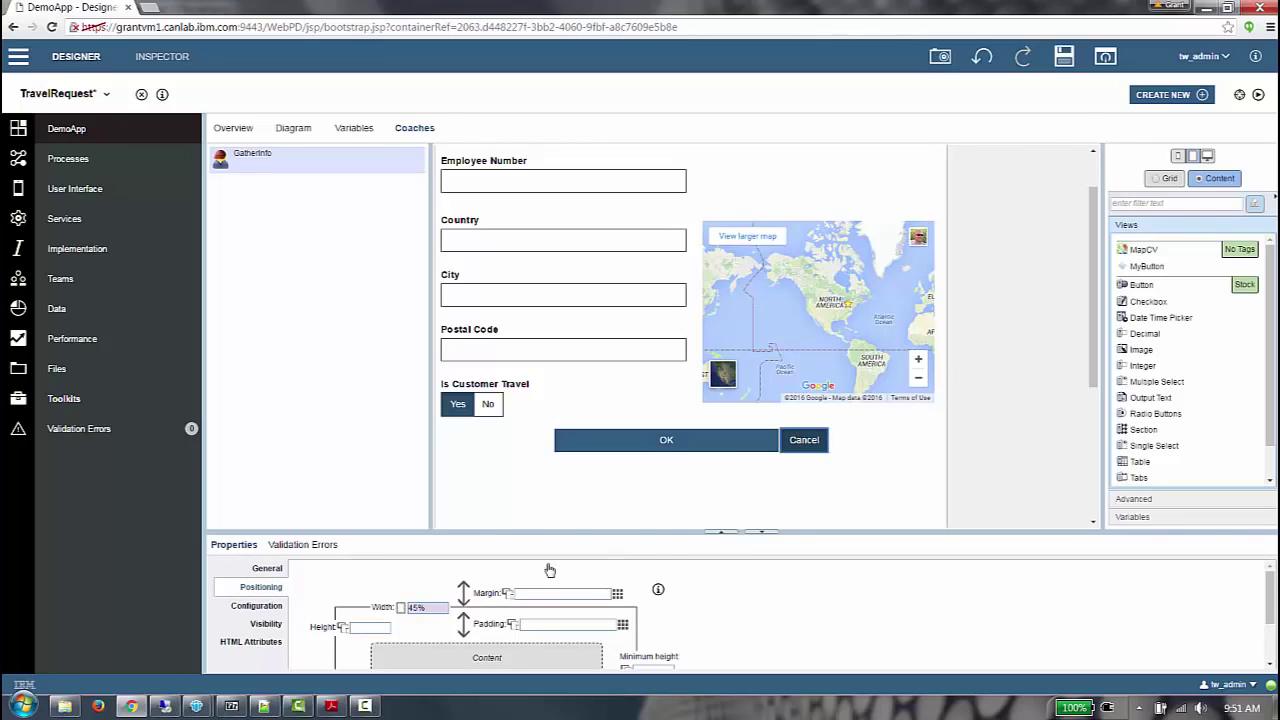
pyautogui.press('BackSpace')
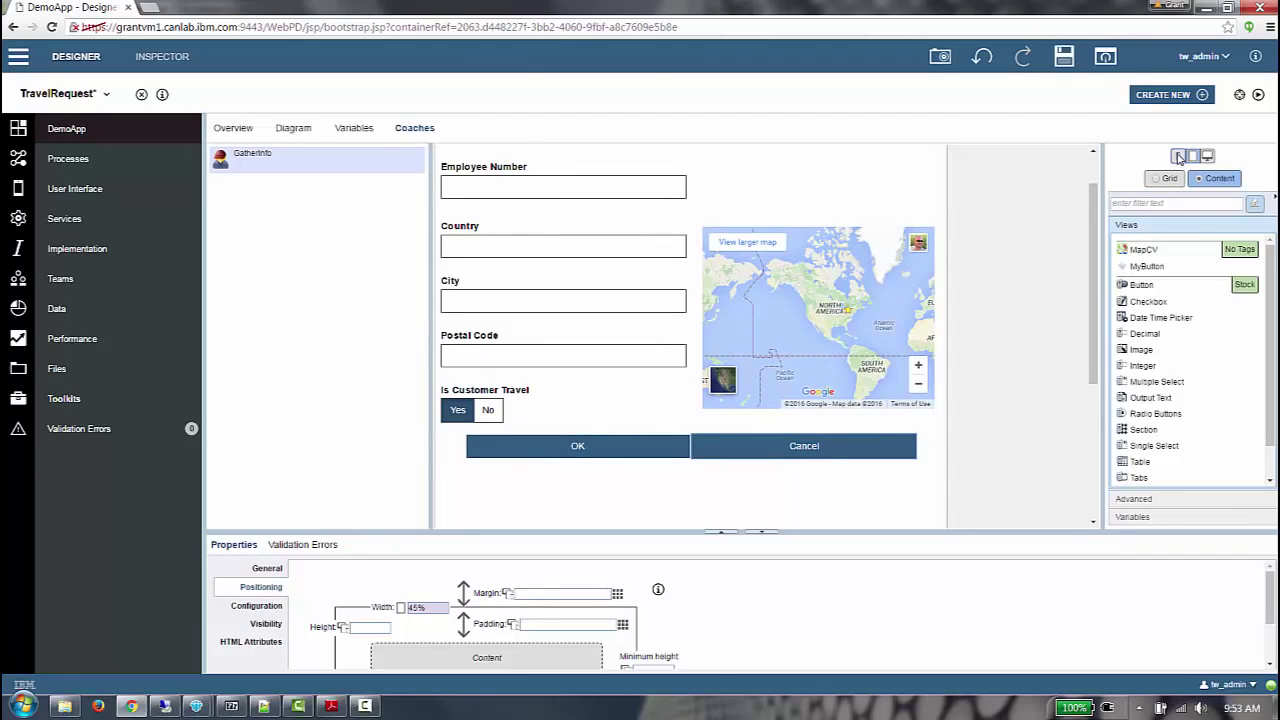
pyautogui.click(1178, 158)
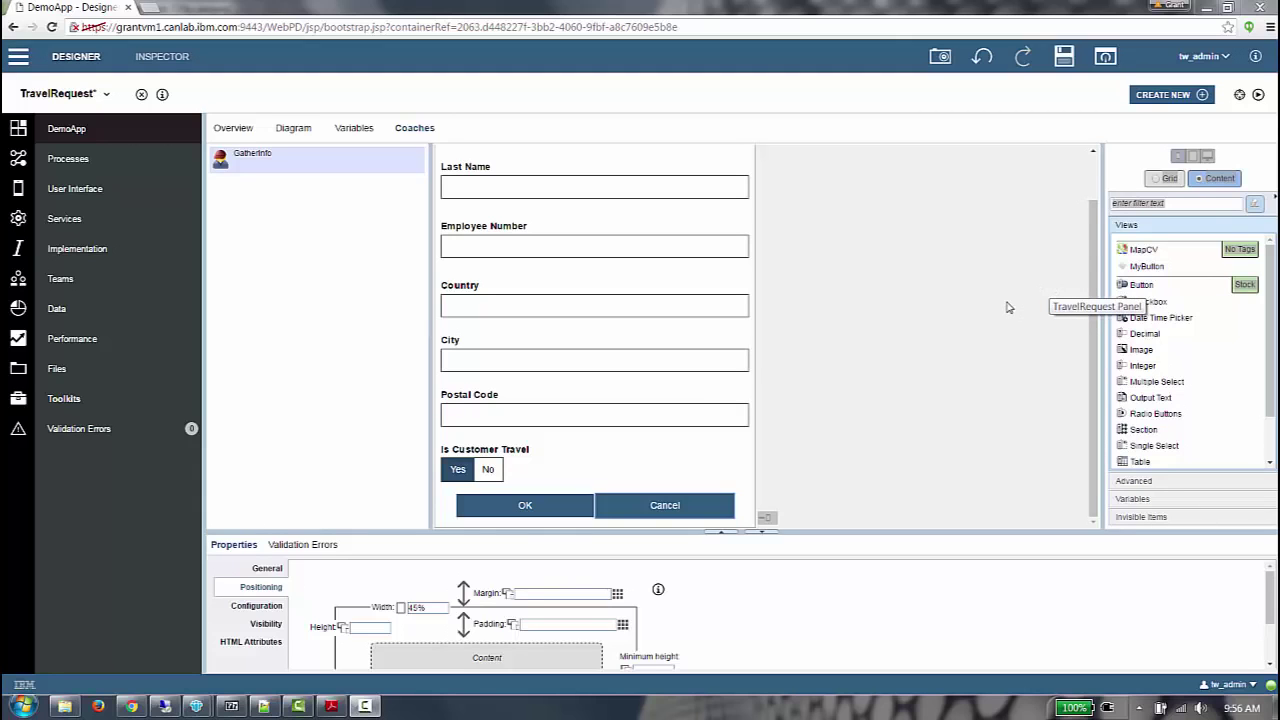
# Step: Add a button labelled 'View Map' below the Postal Code field
pyautogui.moveTo(1140, 285); pyautogui.dragTo(630, 440)
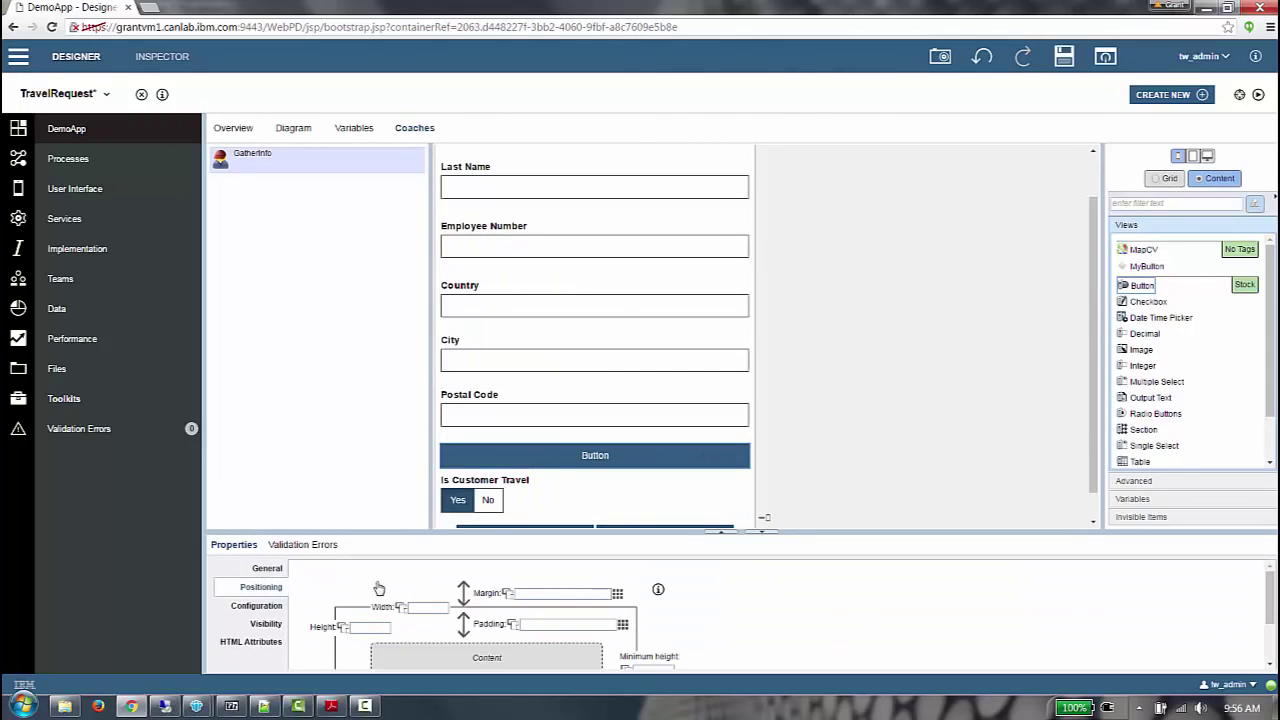
pyautogui.doubleClick(392, 613)
pyautogui.write('View Map')
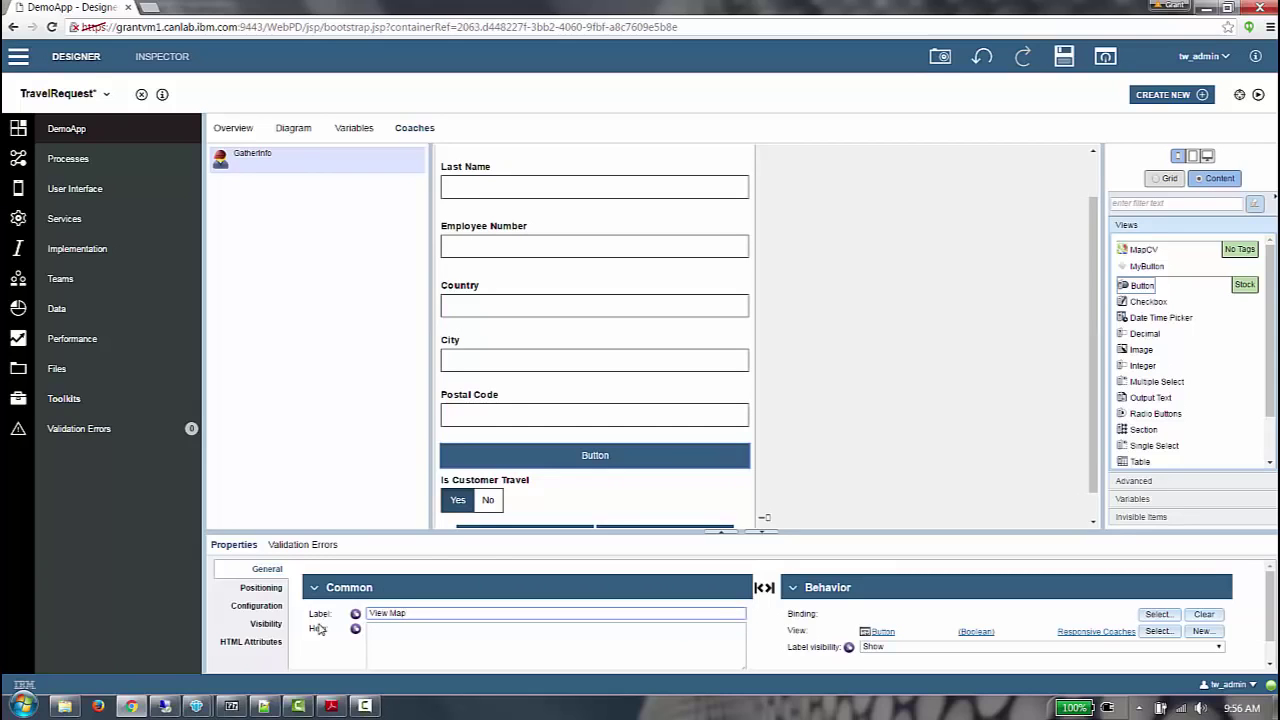
# Step: Make View Map visibility Required on small screens and None on desktop
pyautogui.click(265, 623)
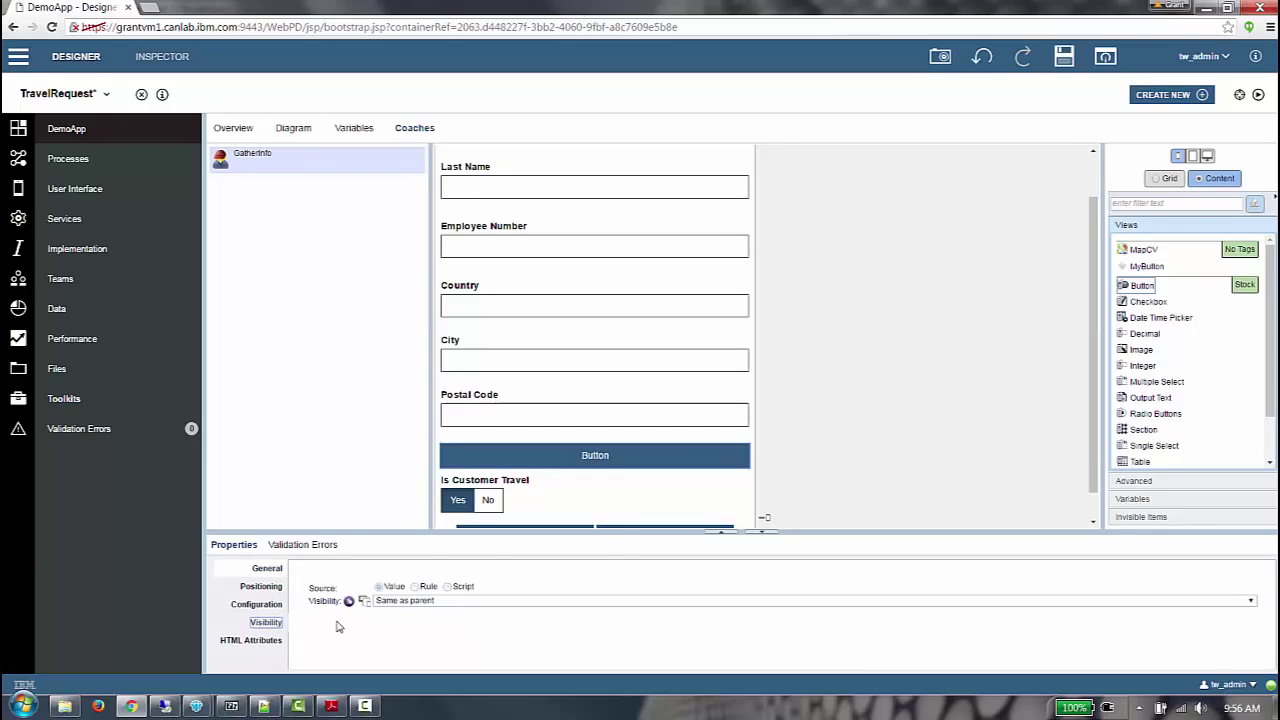
pyautogui.click(400, 604)
pyautogui.click(401, 619)
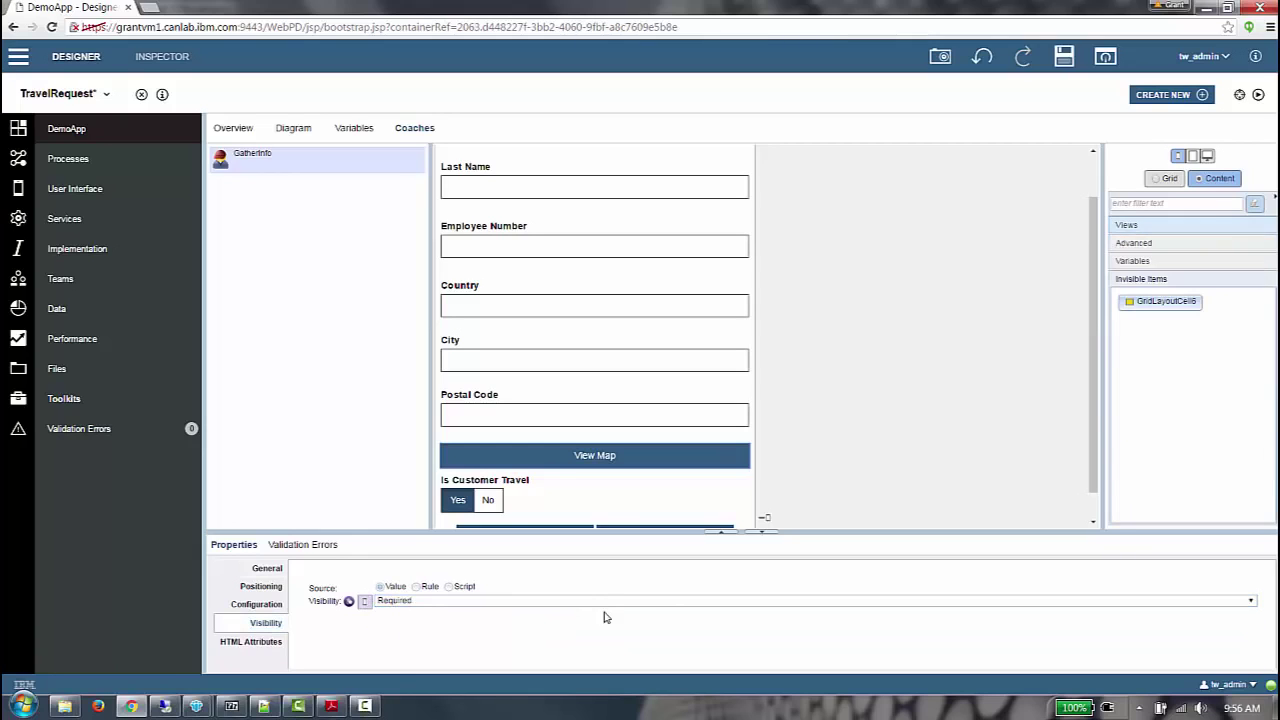
pyautogui.click(1208, 158)
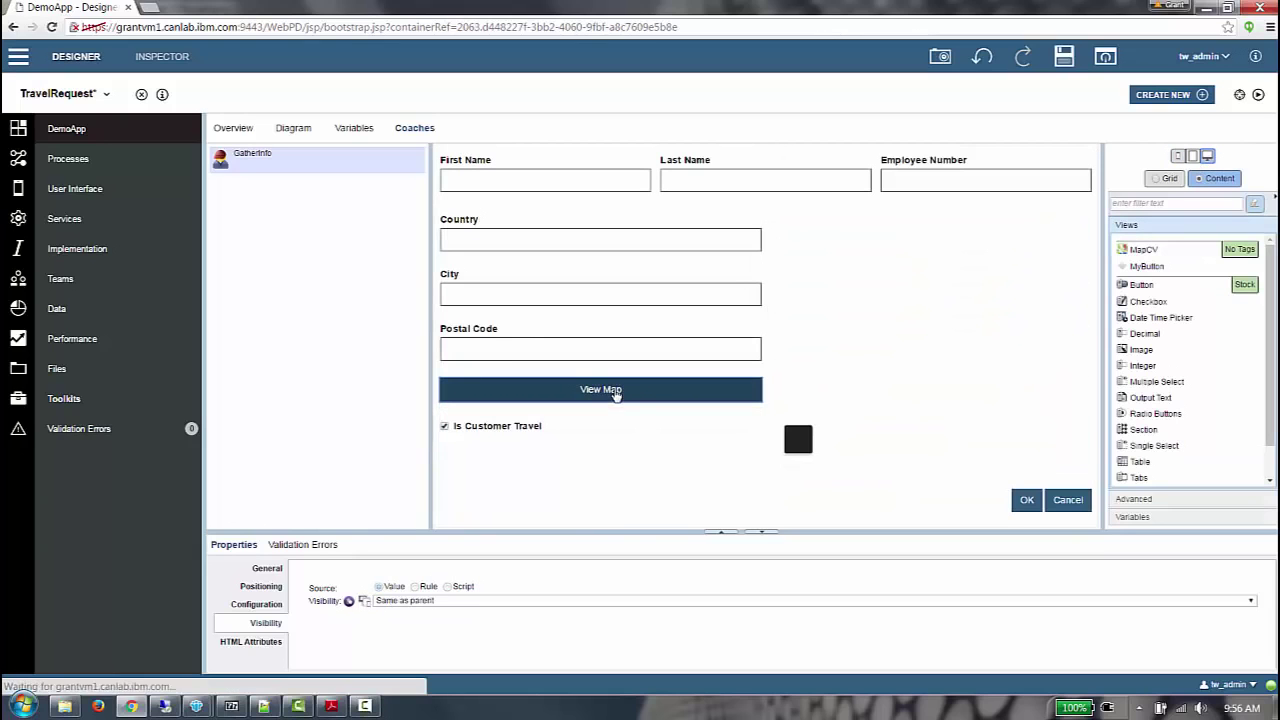
pyautogui.click(407, 601)
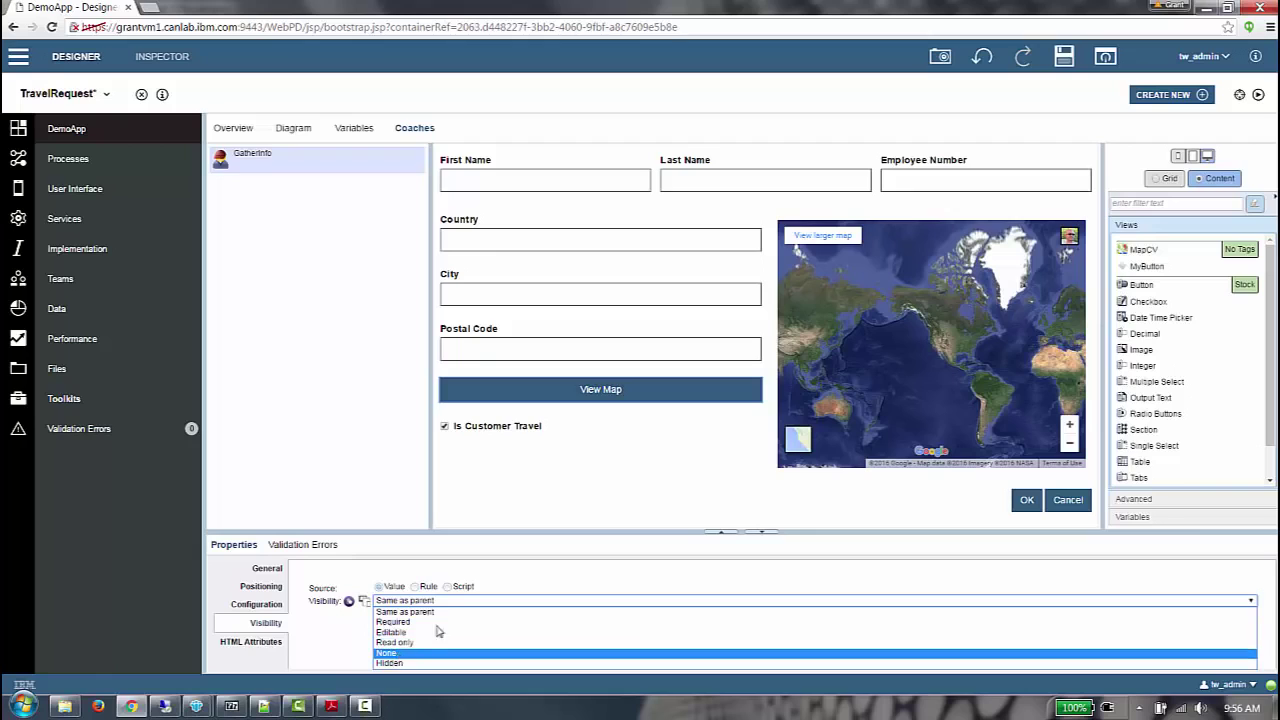
pyautogui.click(400, 656)
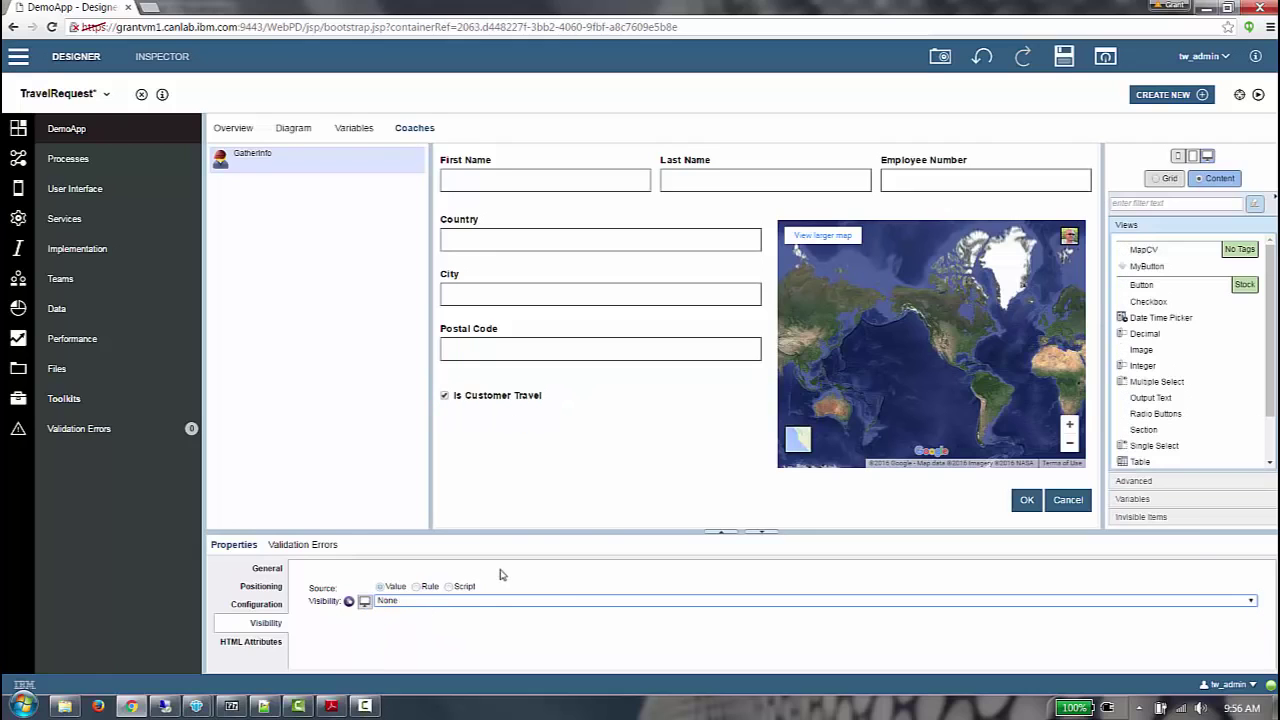
# Step: Place a new user task named 'View Map' above GatherInfo in the diagram
pyautogui.click(295, 131)
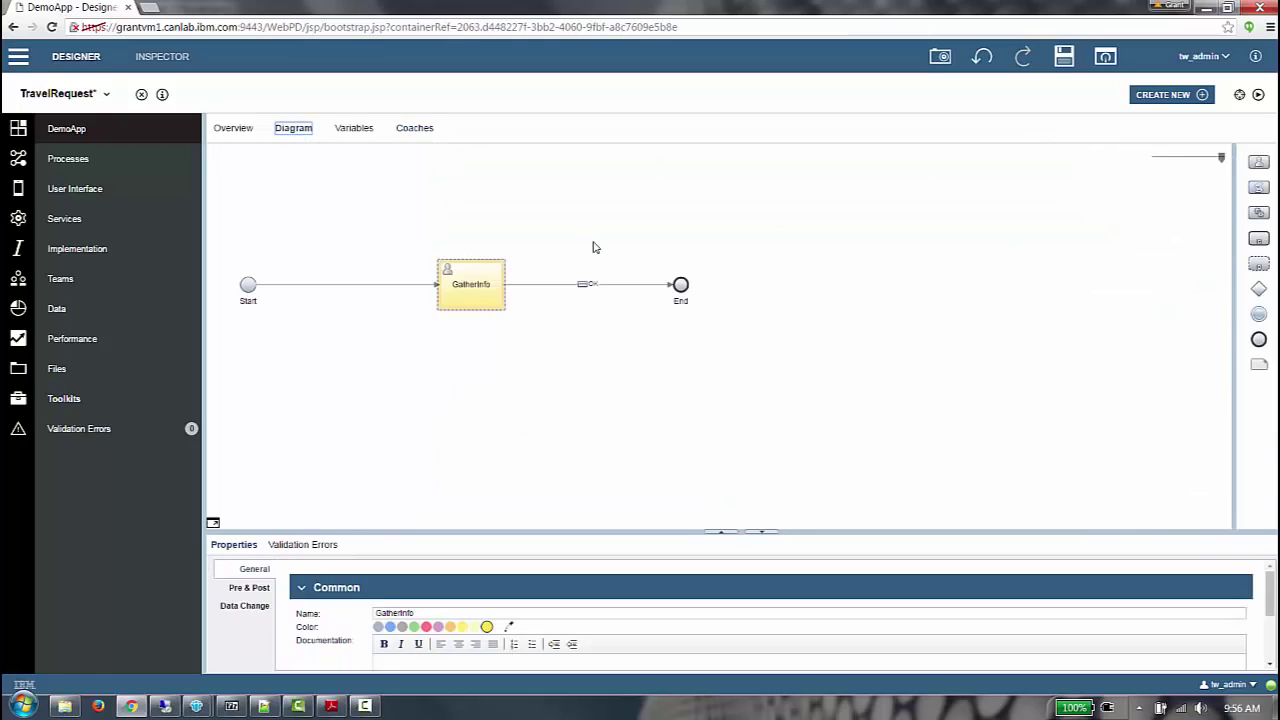
pyautogui.click(1258, 162)
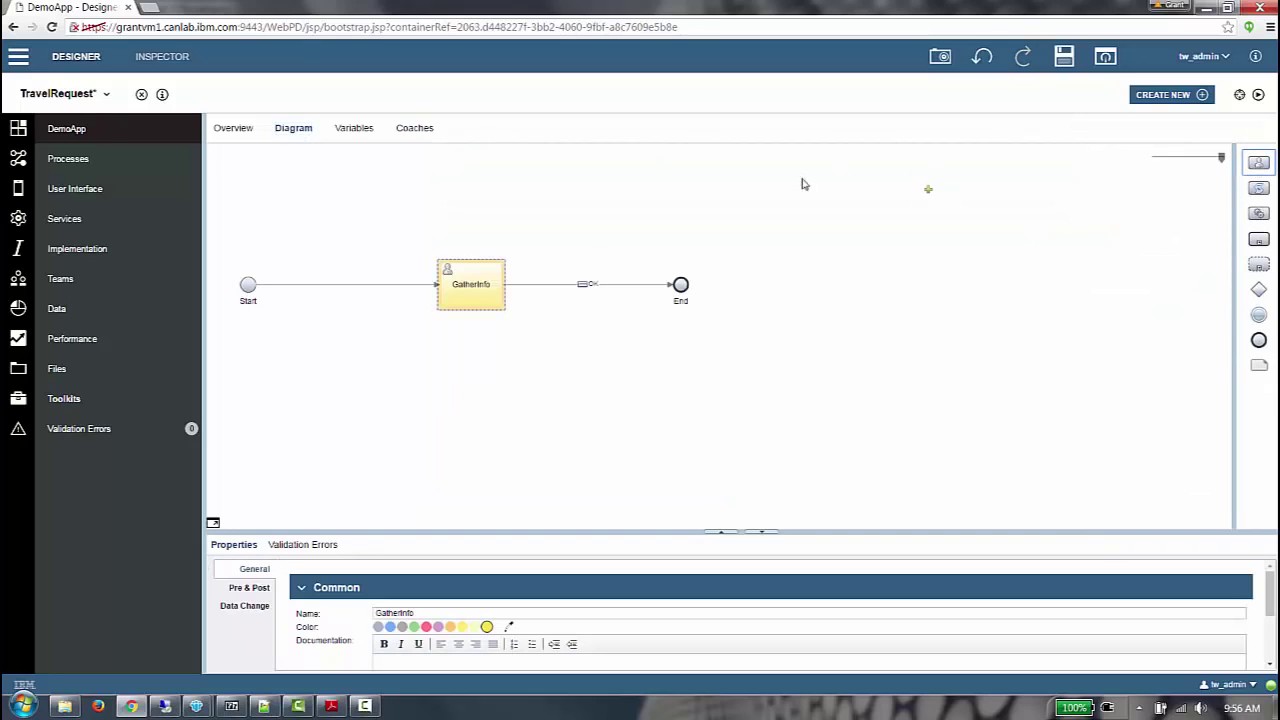
pyautogui.click(430, 189)
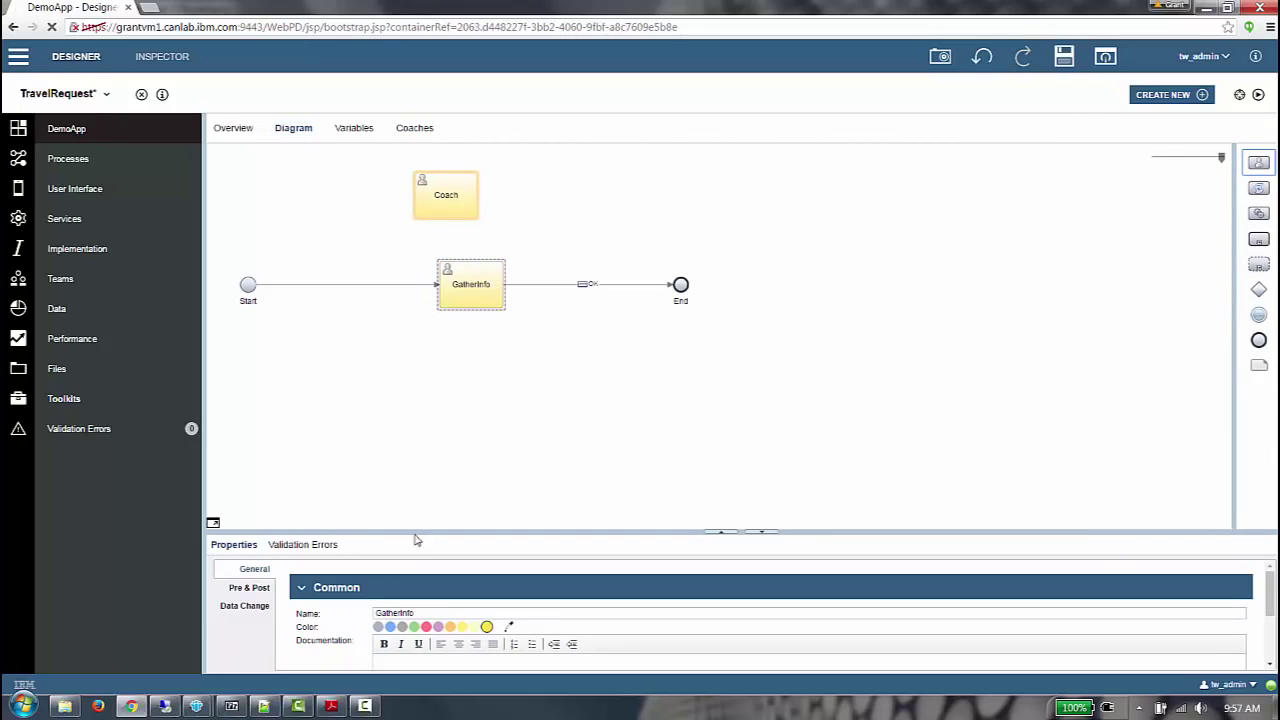
pyautogui.moveTo(405, 614); pyautogui.dragTo(355, 619)
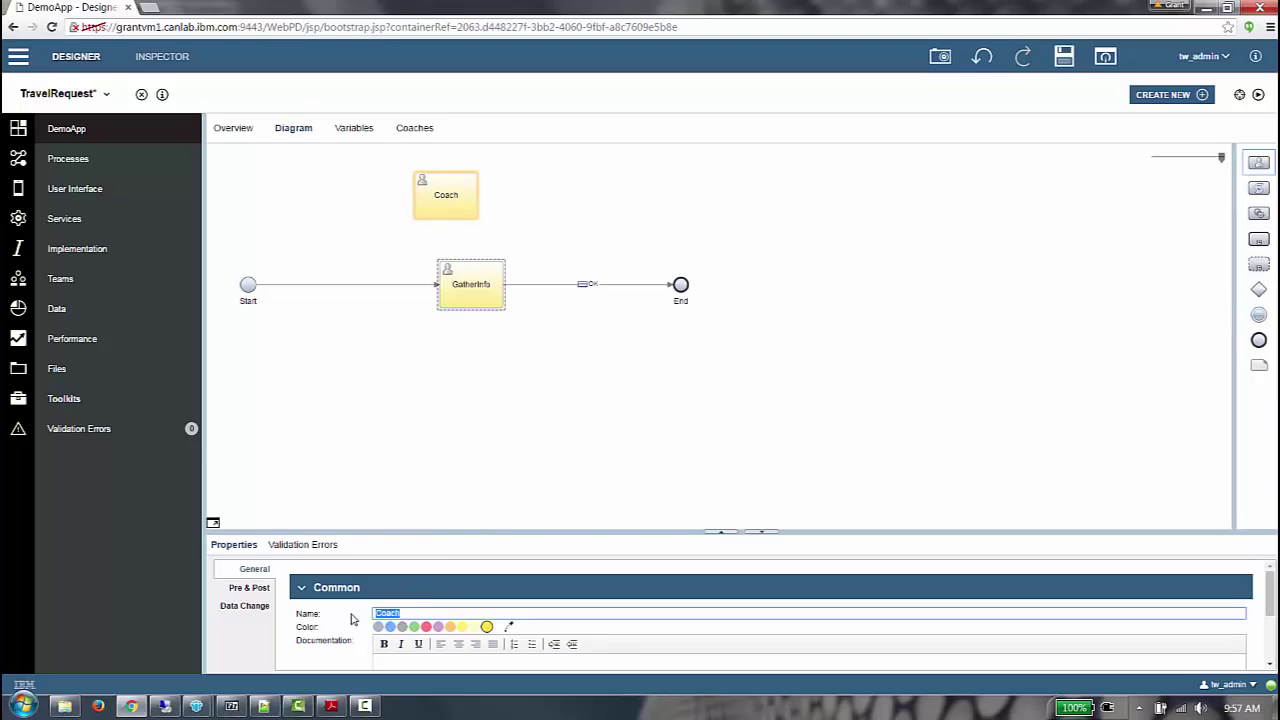
pyautogui.write('View Map')
# Step: Draw the flows linking GatherInfo and the View Map task
pyautogui.moveTo(452, 266)
pyautogui.moveTo(454, 258); pyautogui.dragTo(490, 270)
pyautogui.click(415, 130)
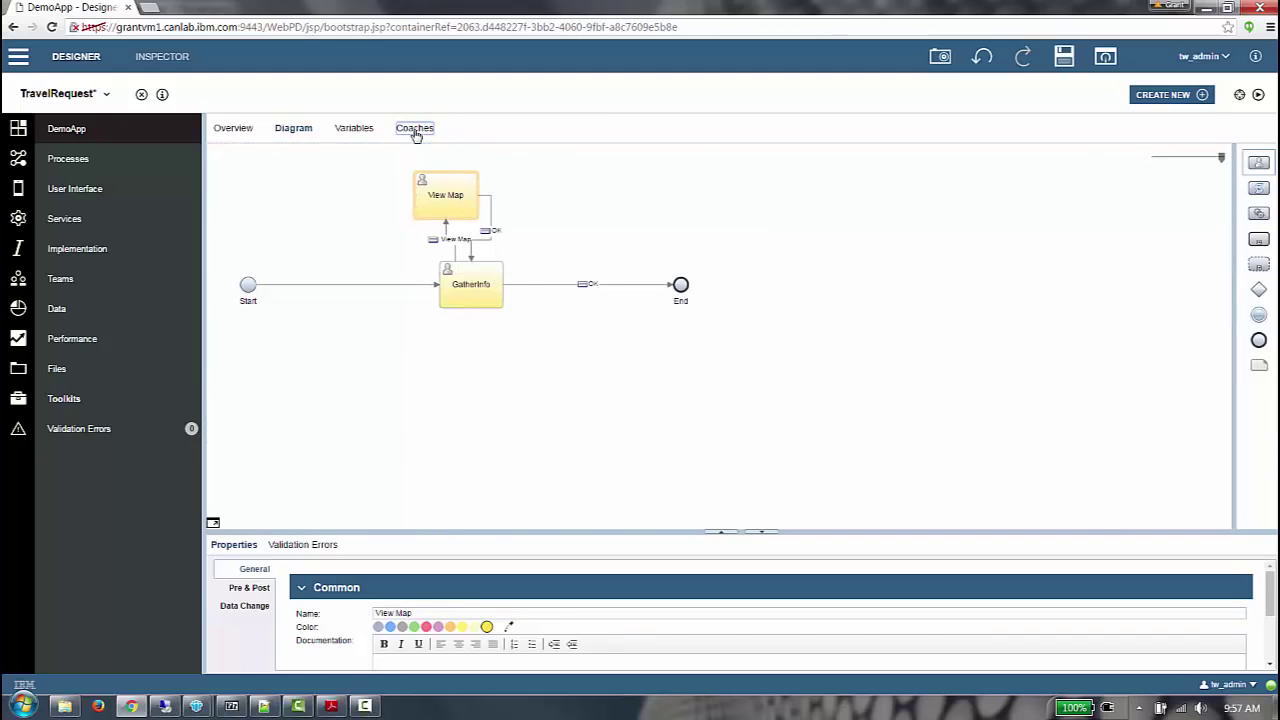
# Step: Create the View Map coach from the default template with a MapCV map above OK
pyautogui.click(258, 188)
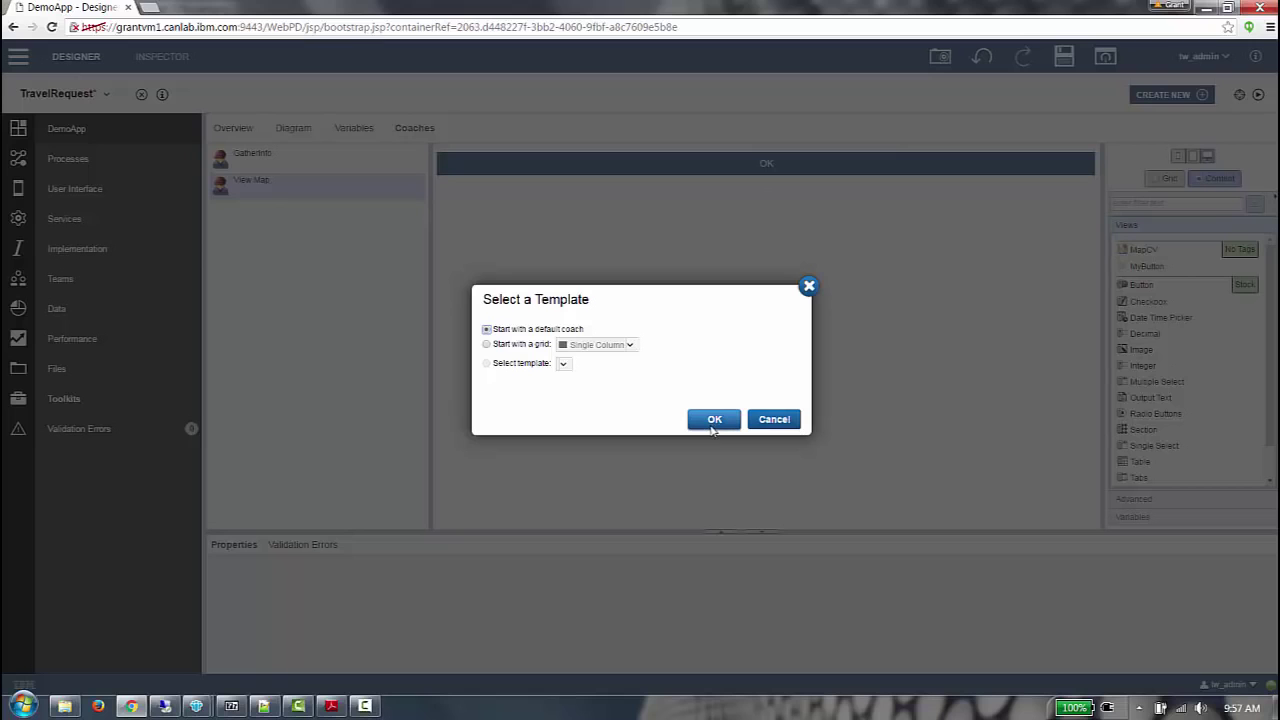
pyautogui.click(713, 420)
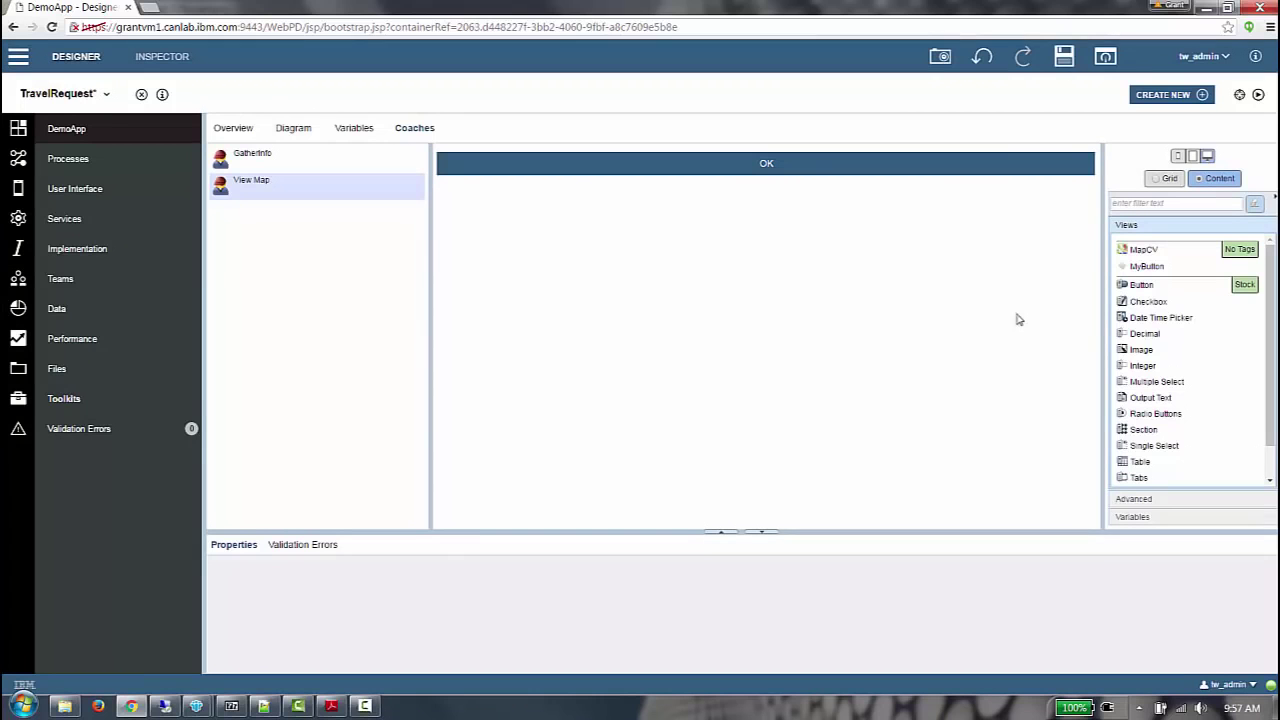
pyautogui.moveTo(1122, 251); pyautogui.dragTo(946, 151)
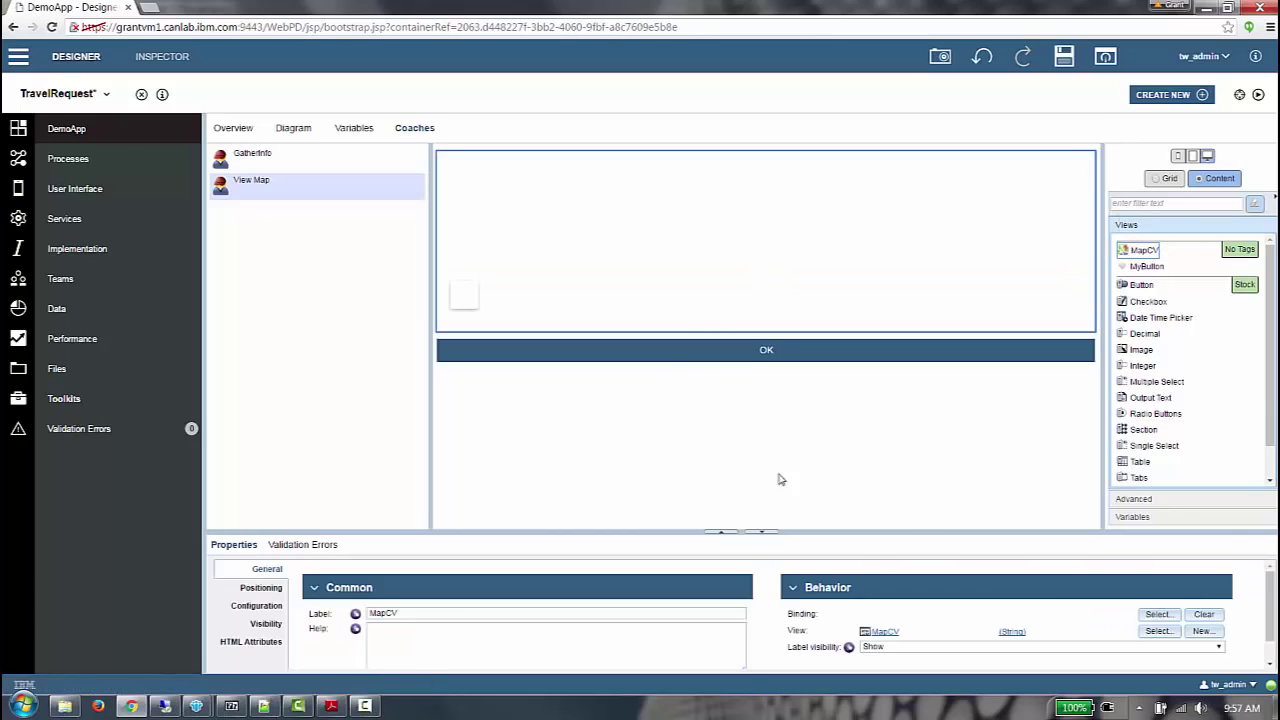
# Step: Bind the map to travelRequest.destination.postalCode and set its height to 400px
pyautogui.click(1157, 614)
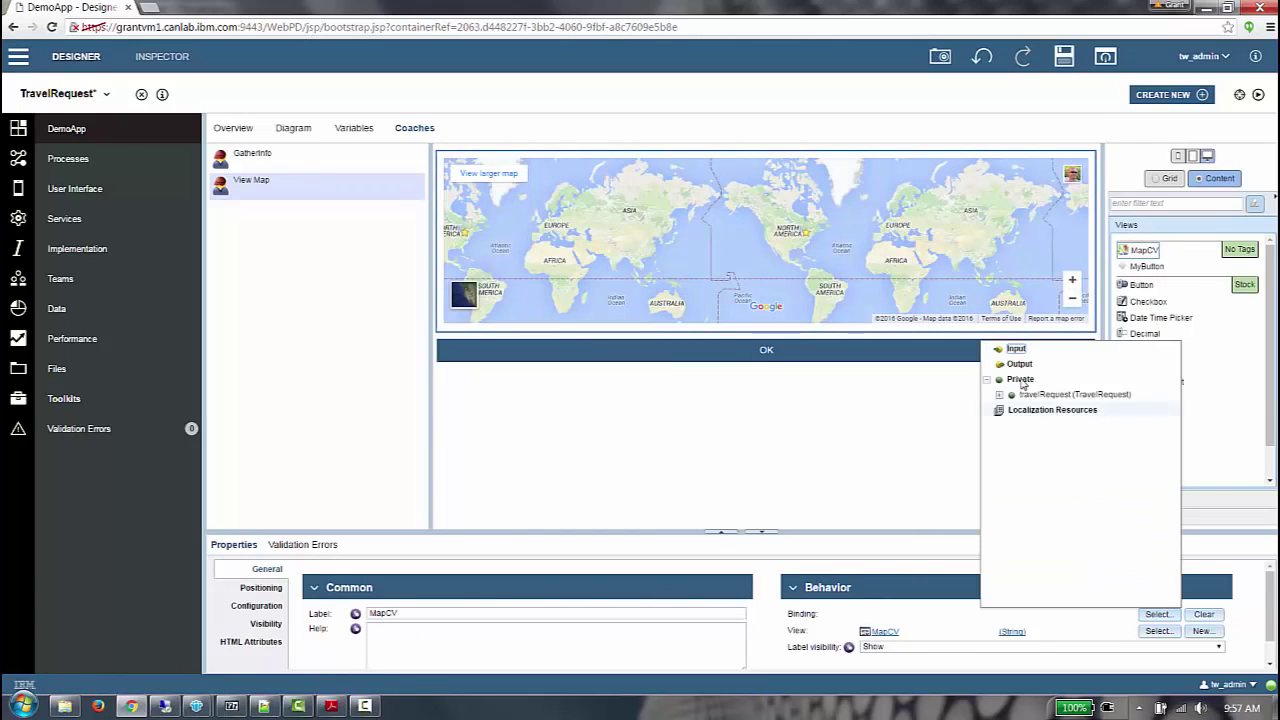
pyautogui.click(999, 395)
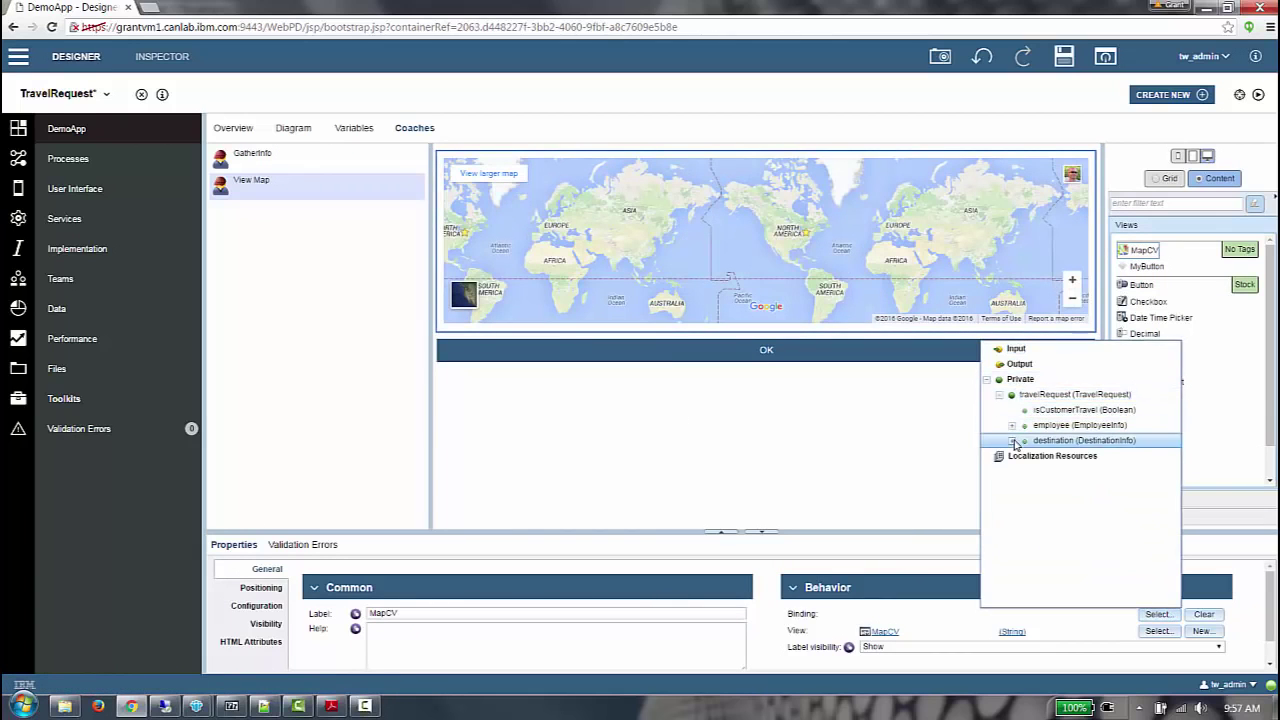
pyautogui.click(1013, 441)
pyautogui.click(1050, 487)
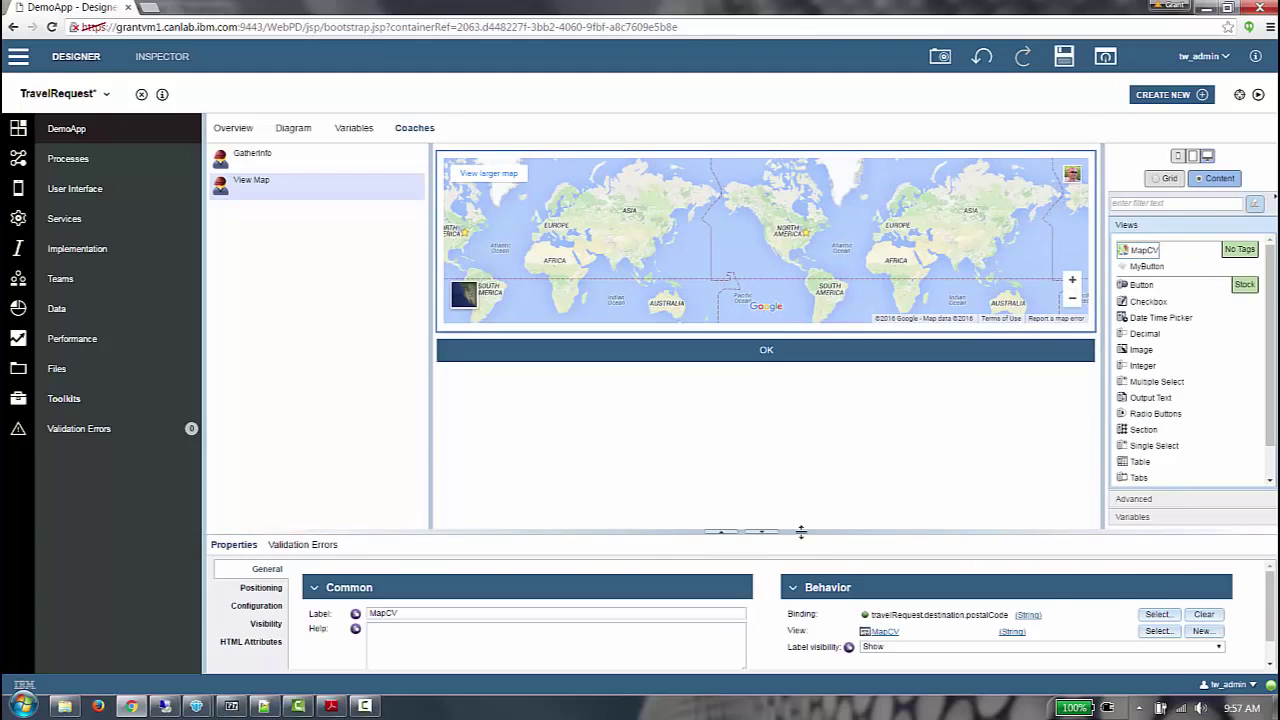
pyautogui.click(260, 589)
pyautogui.click(378, 627)
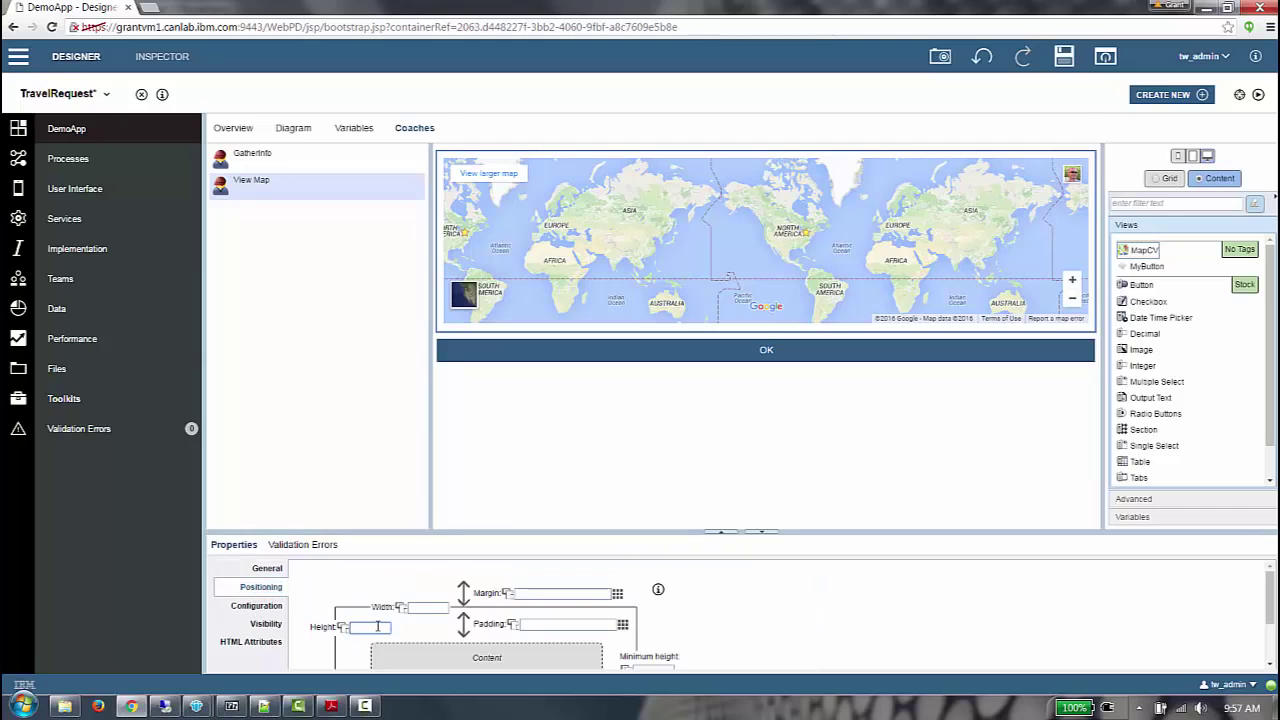
pyautogui.write('400px')
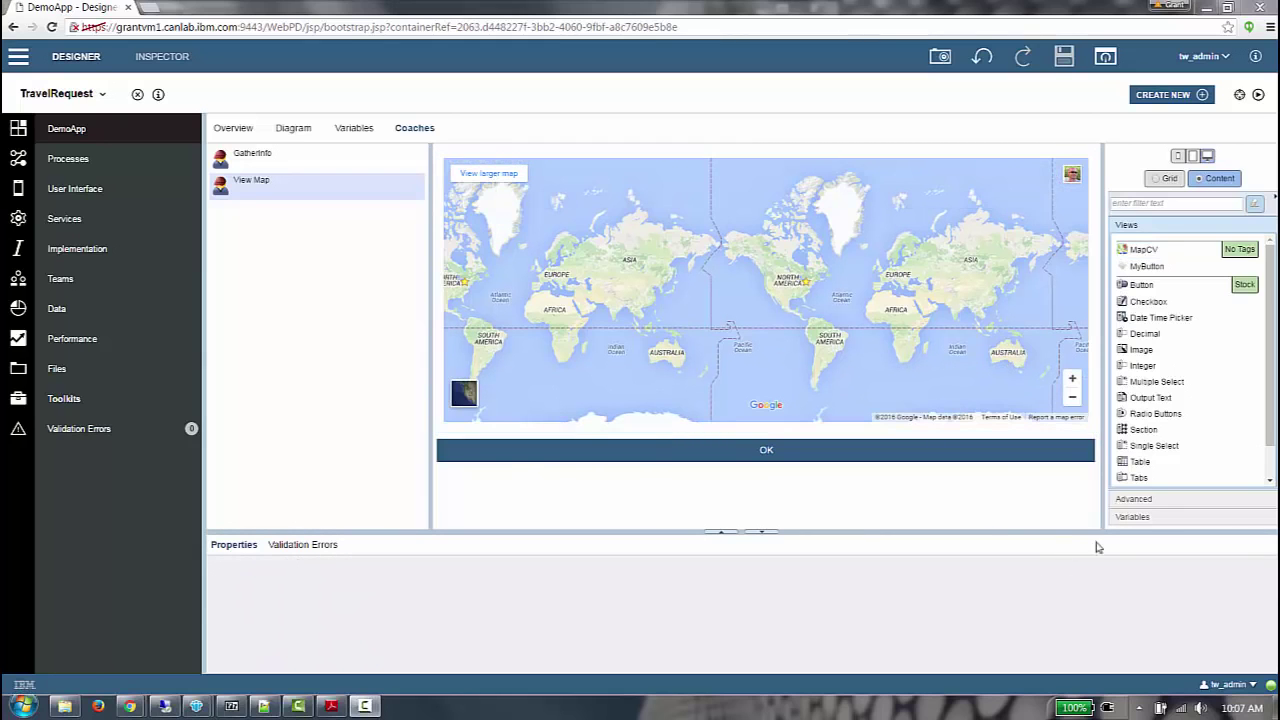
# Step: Run the process and narrow the browser window to tablet width
pyautogui.click(1258, 94)
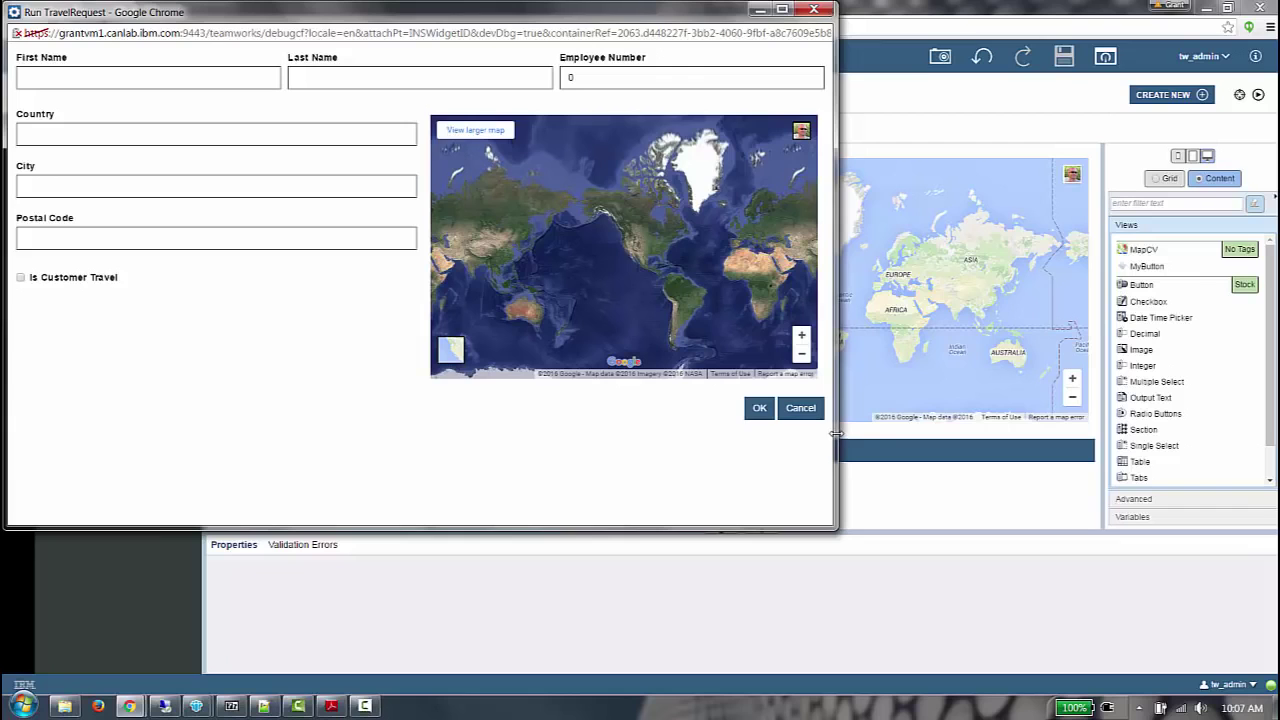
pyautogui.moveTo(828, 436); pyautogui.dragTo(615, 451)
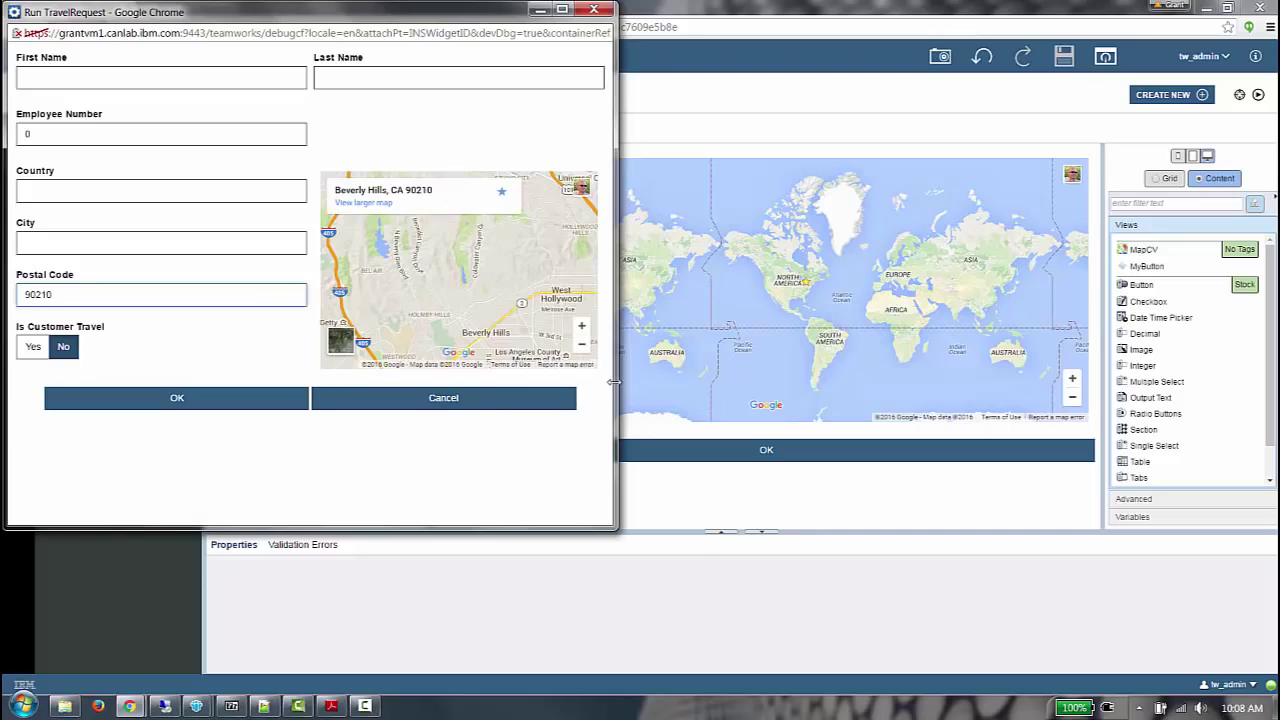
# Step: Shrink the browser to phone width, view the Beverly Hills map for 90210, then go back to the form
pyautogui.moveTo(614, 381); pyautogui.dragTo(334, 392)
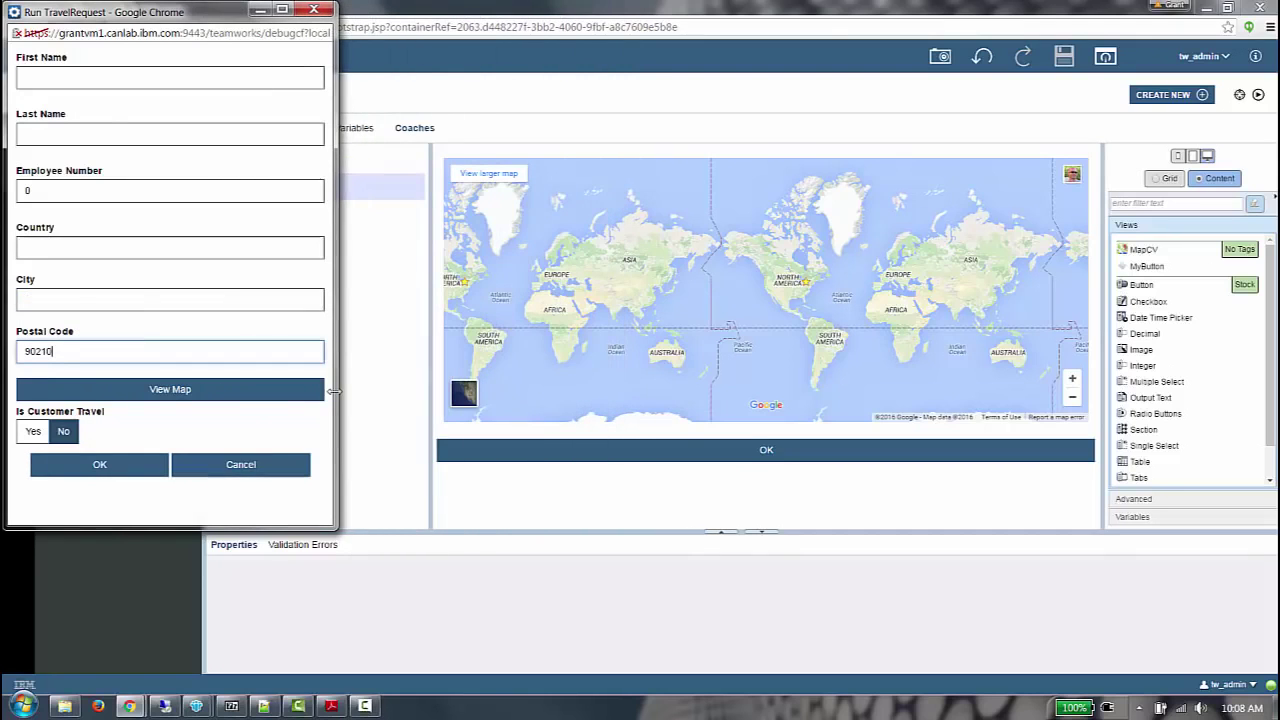
pyautogui.click(181, 394)
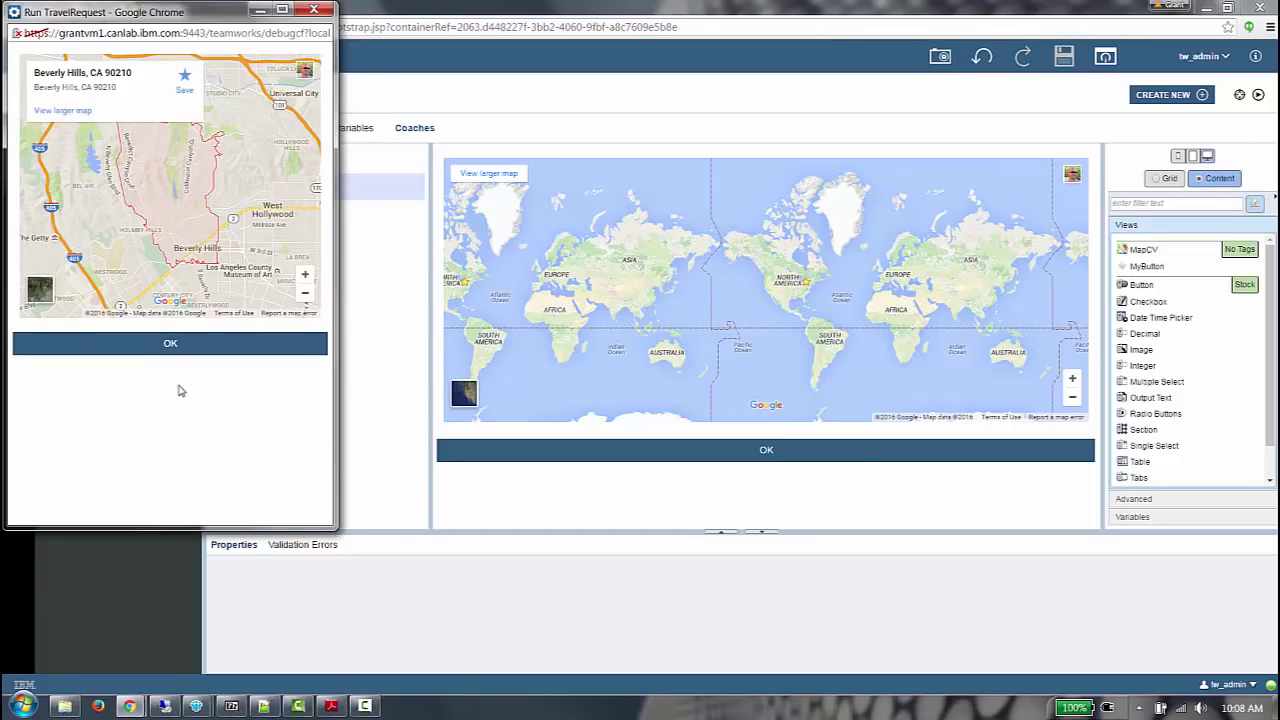
pyautogui.click(171, 345)
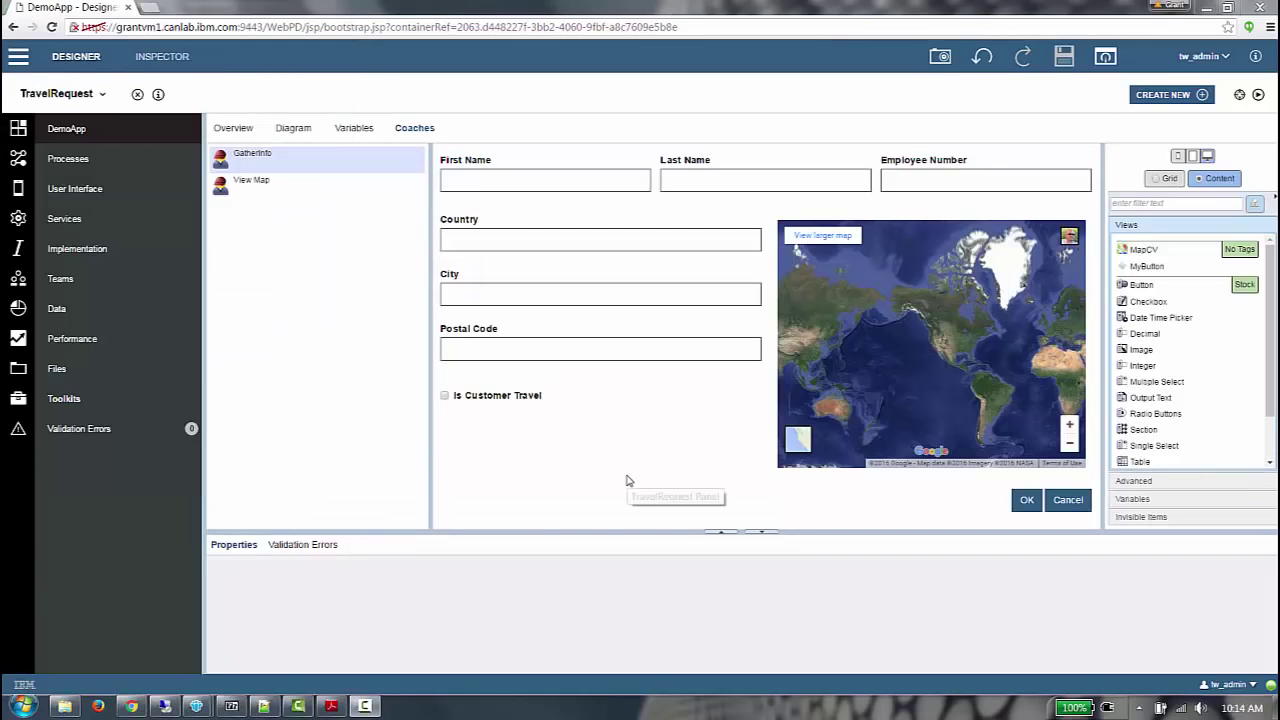